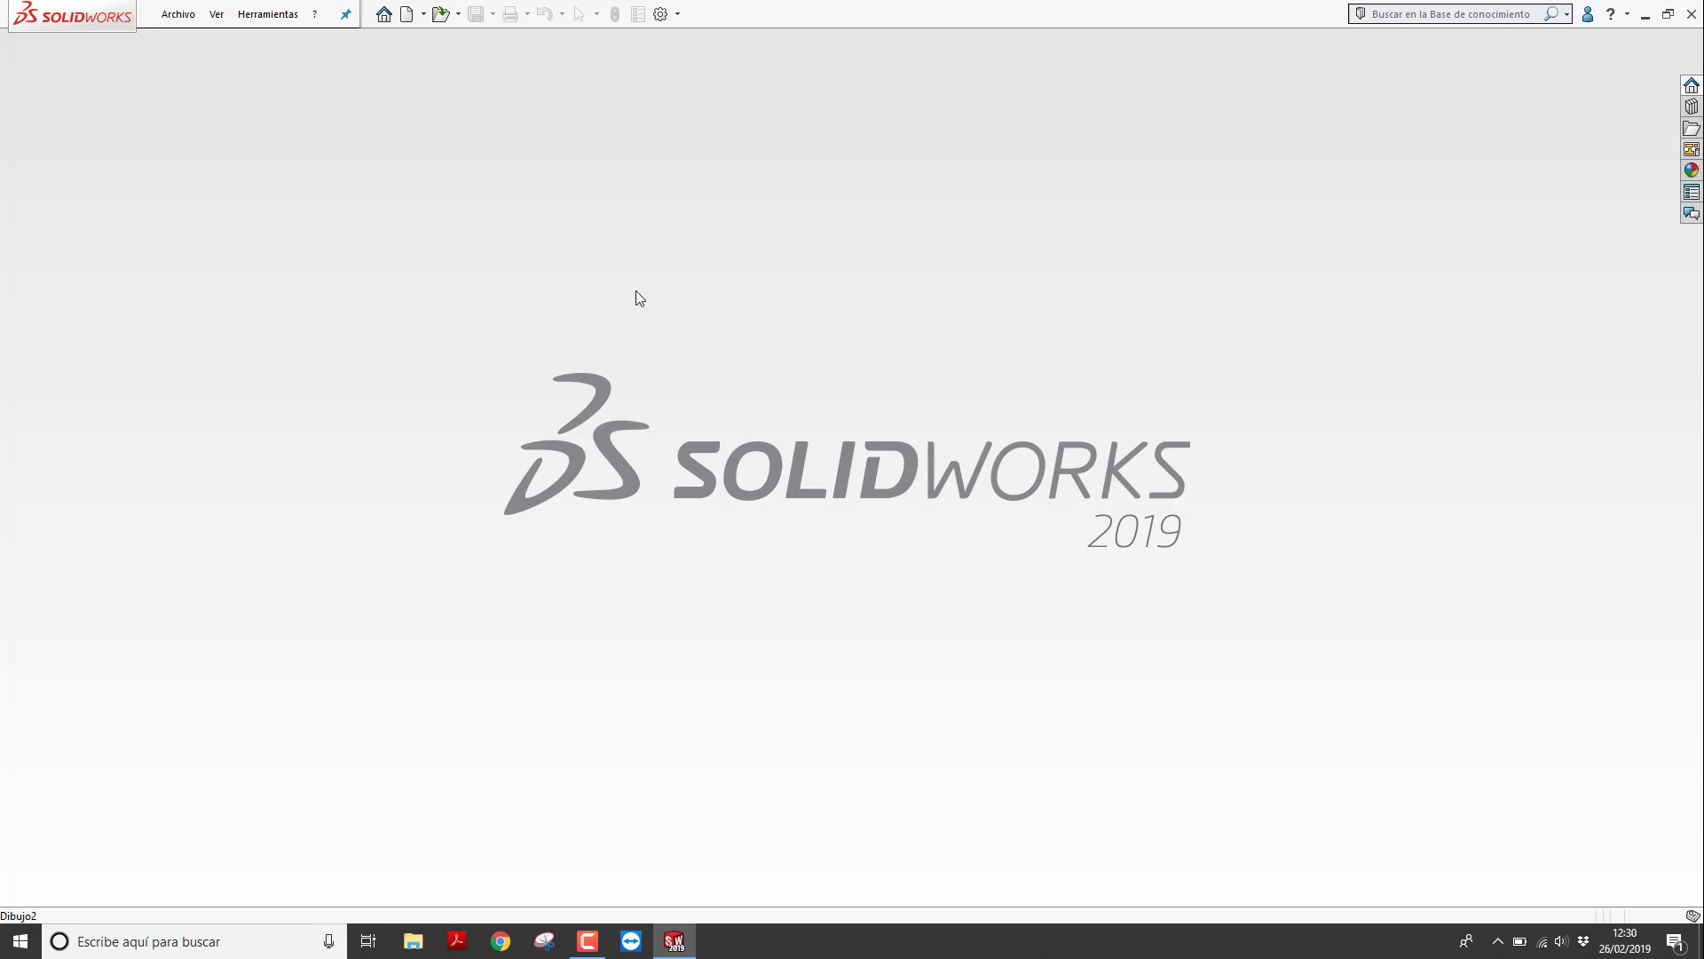
Check the File Locations page in System Options, then close the dialog
left_click(679, 13)
left_click(694, 37)
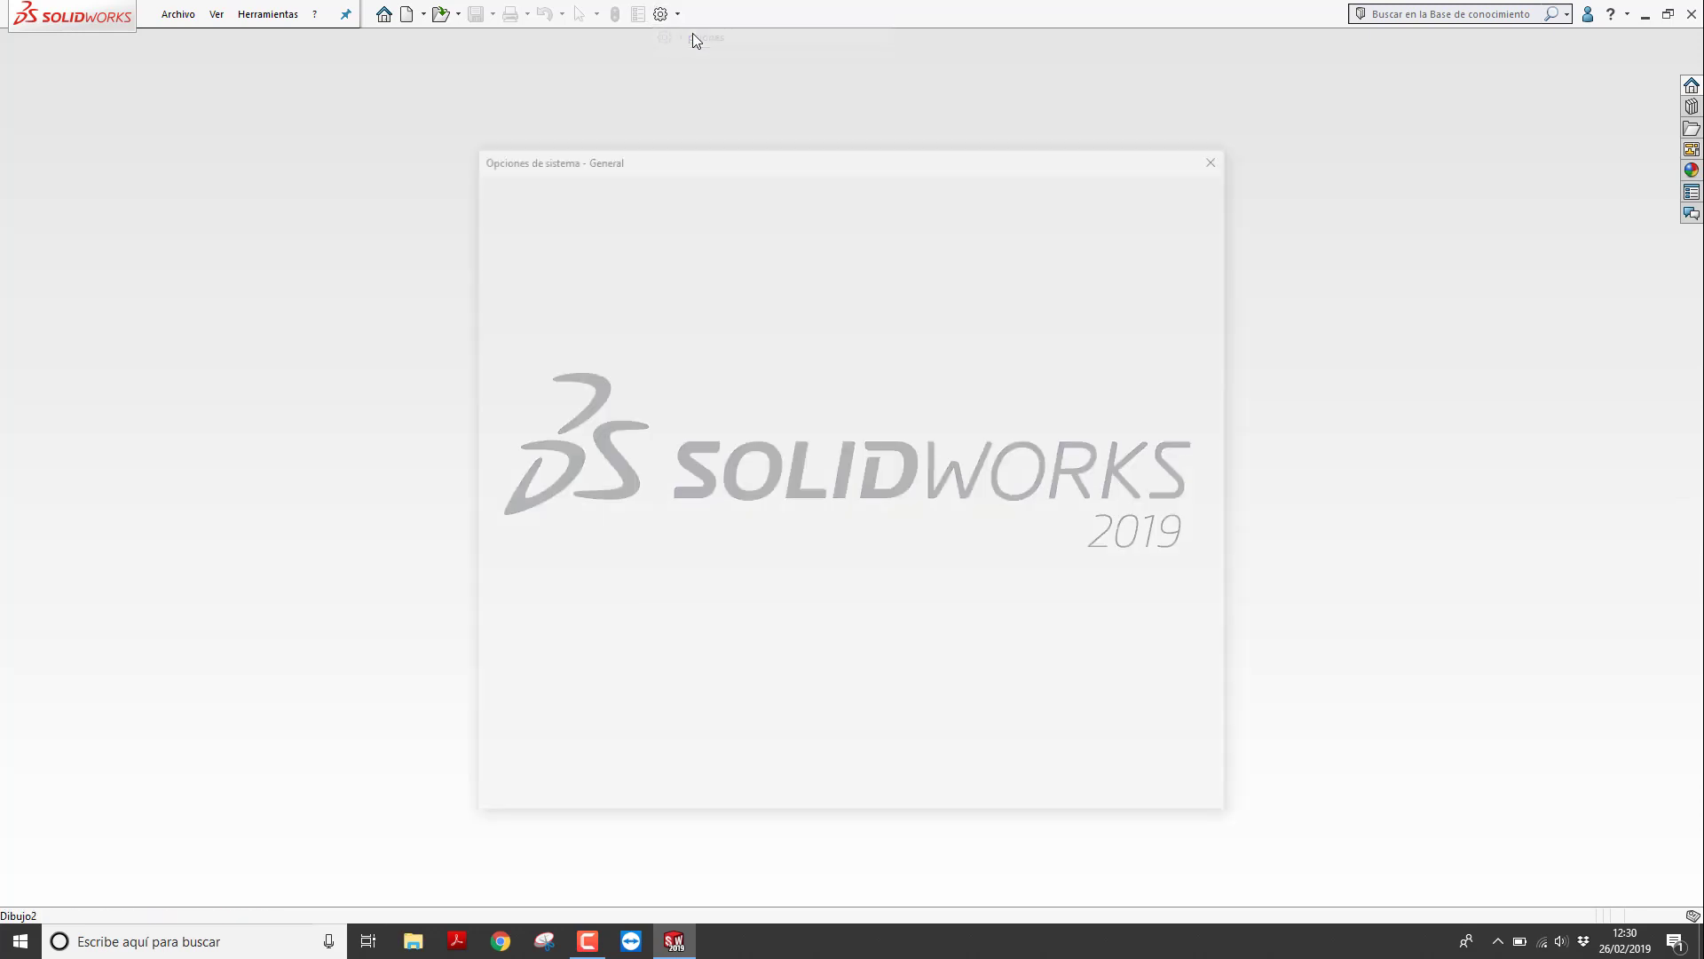
left_click(561, 453)
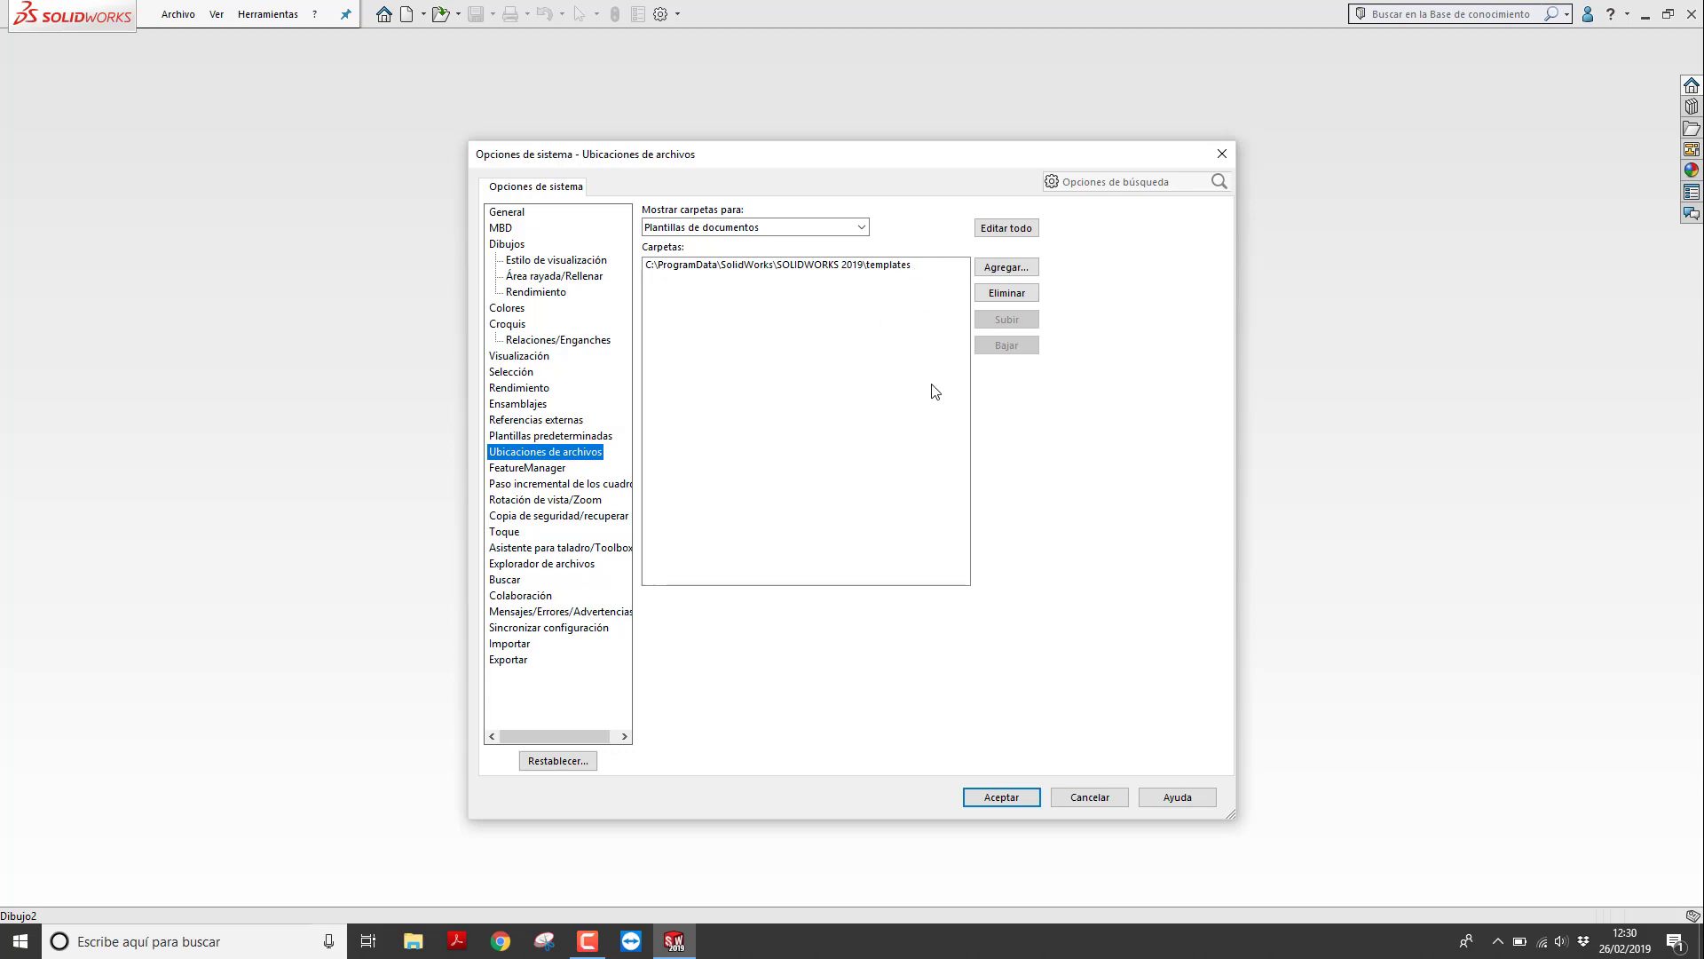
left_click(1028, 806)
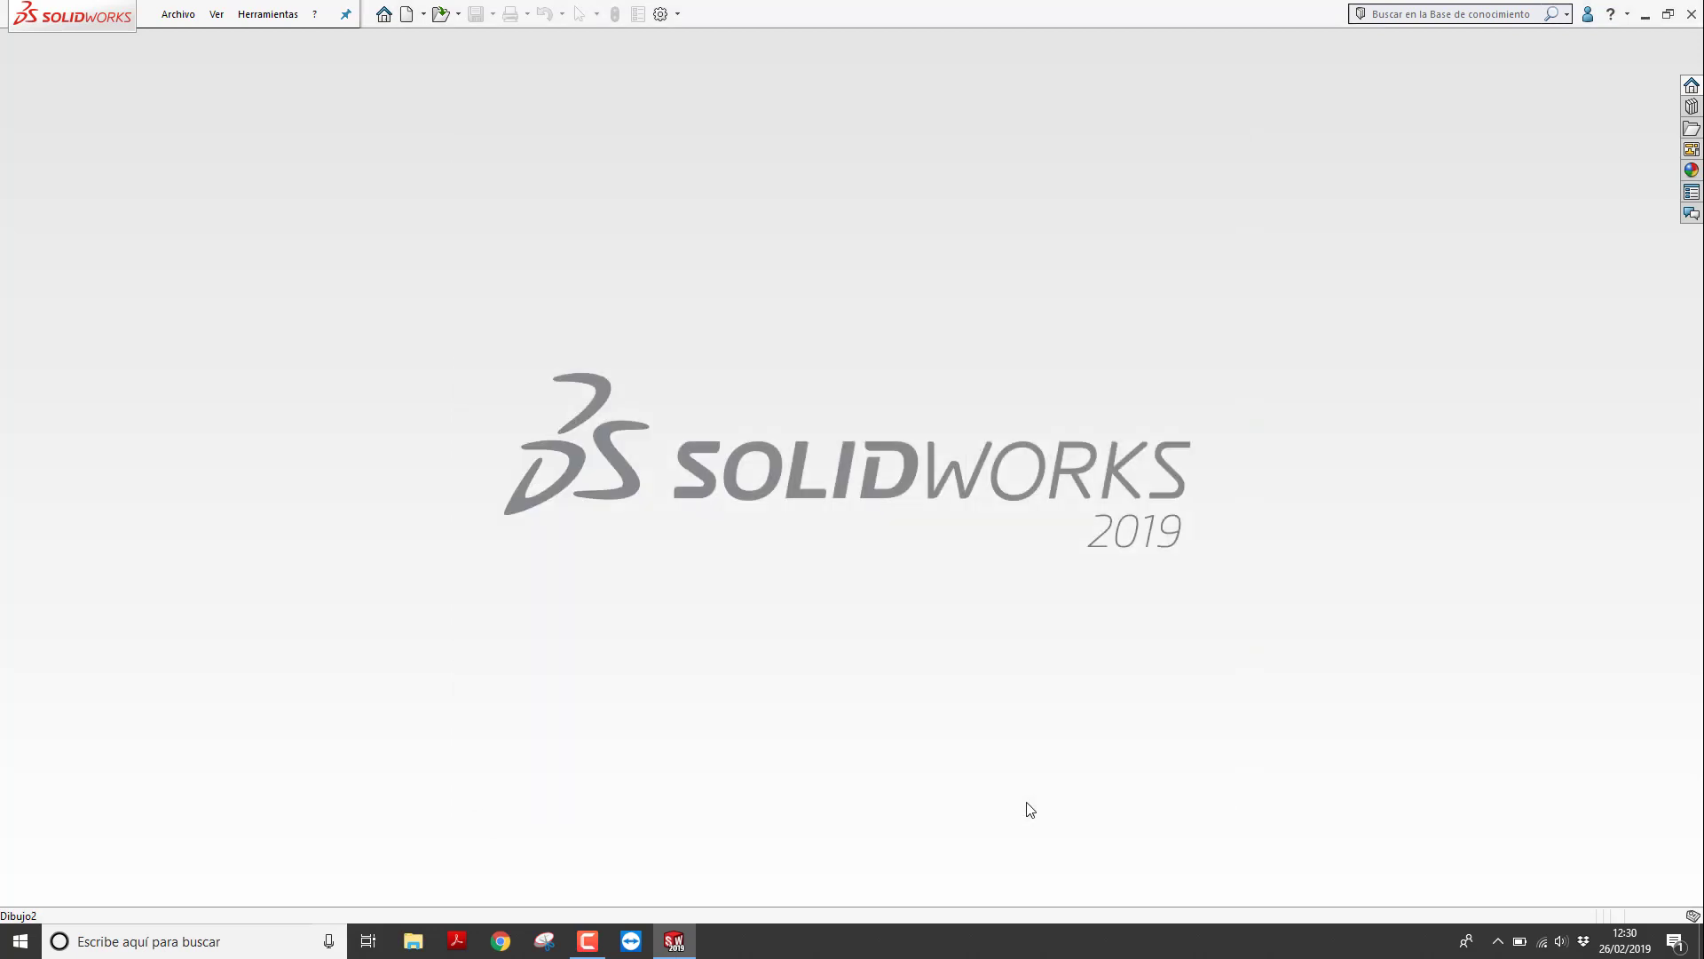
Create drawing Dibujo3 from the Dibujo template on an A3 (ISO) sheet, without a model view
left_click(406, 15)
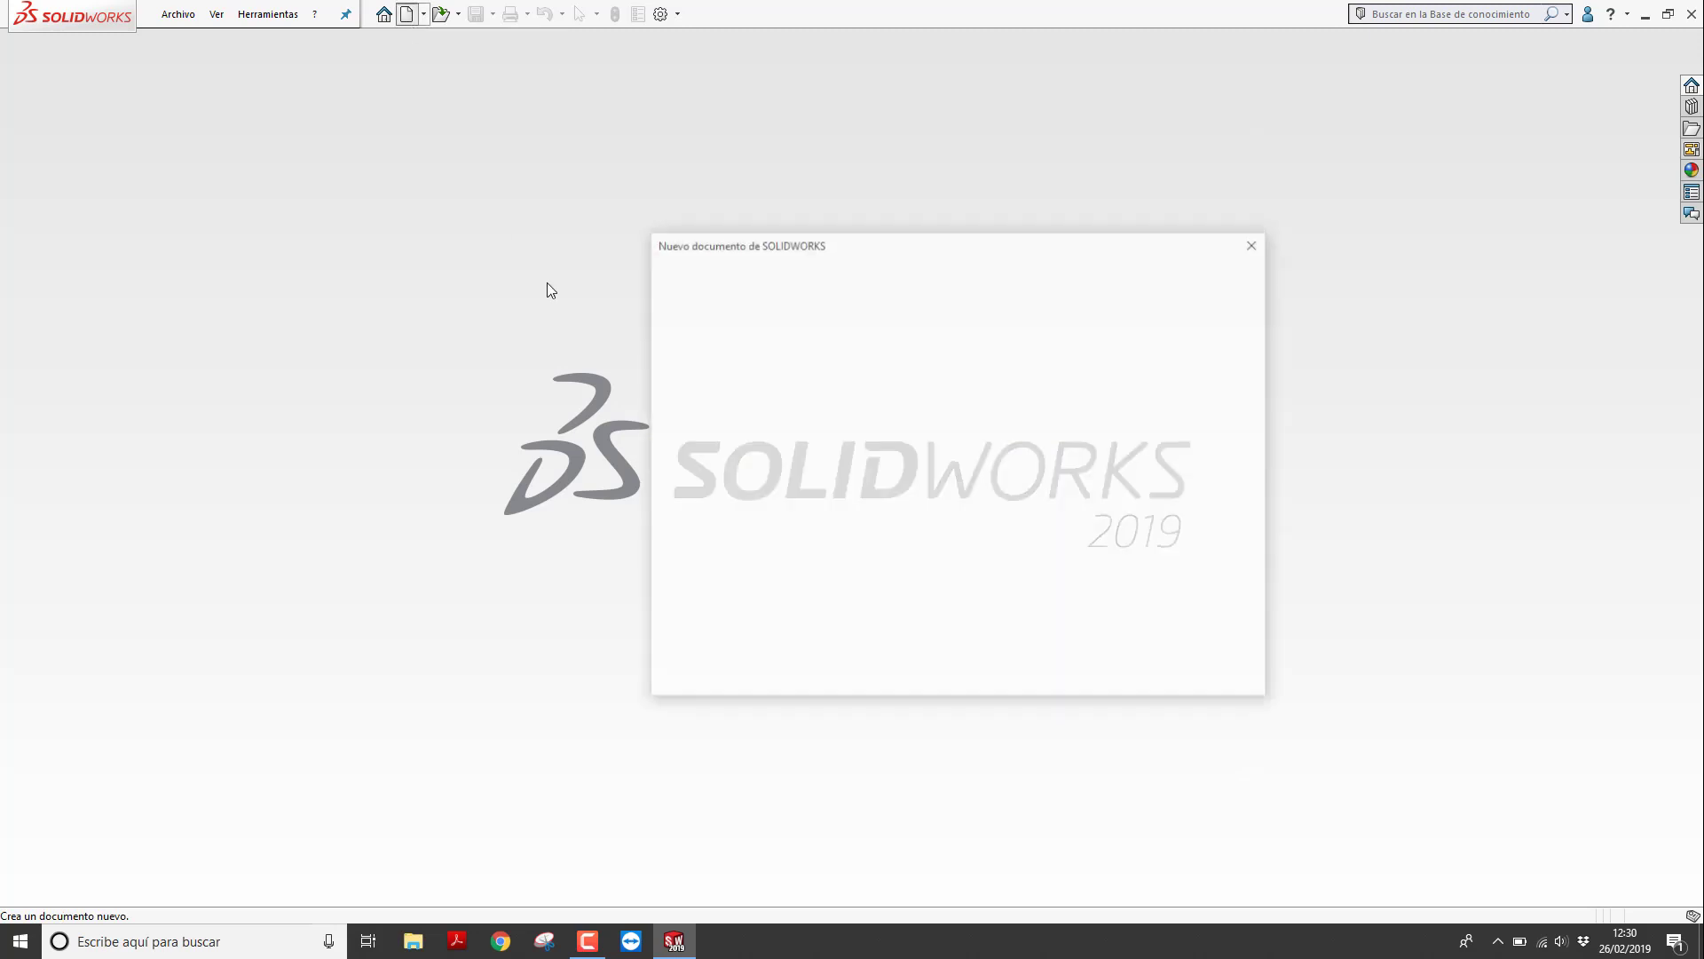
left_click(868, 308)
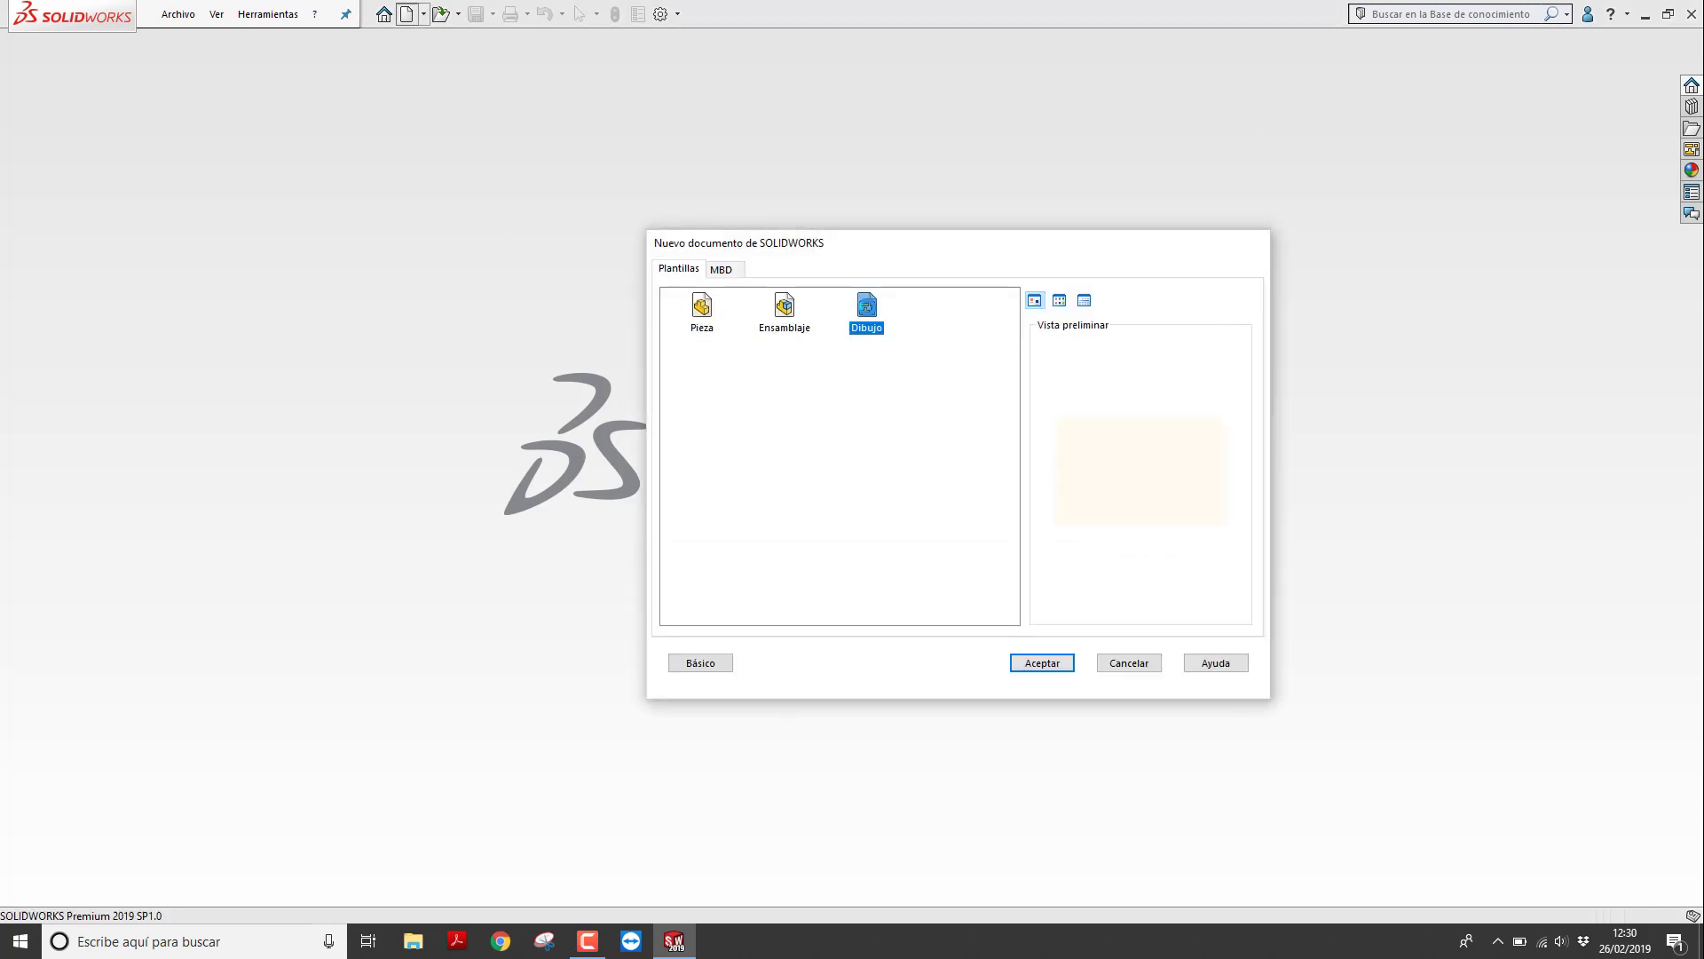
double_click(867, 305)
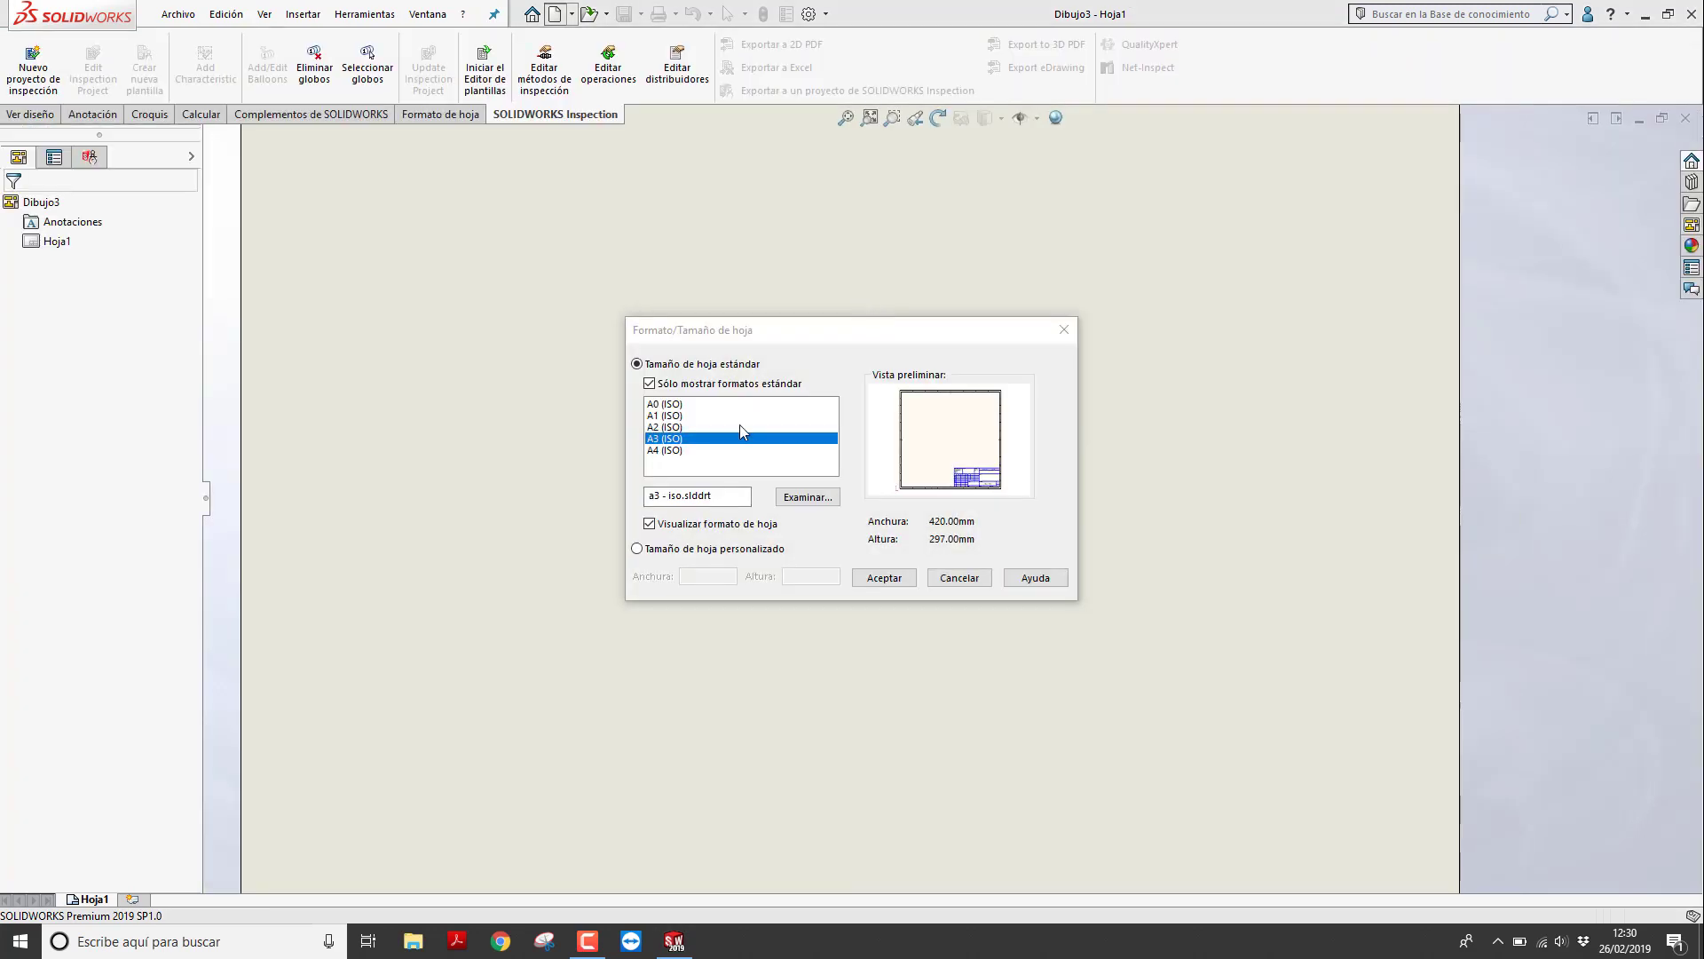
left_click(897, 577)
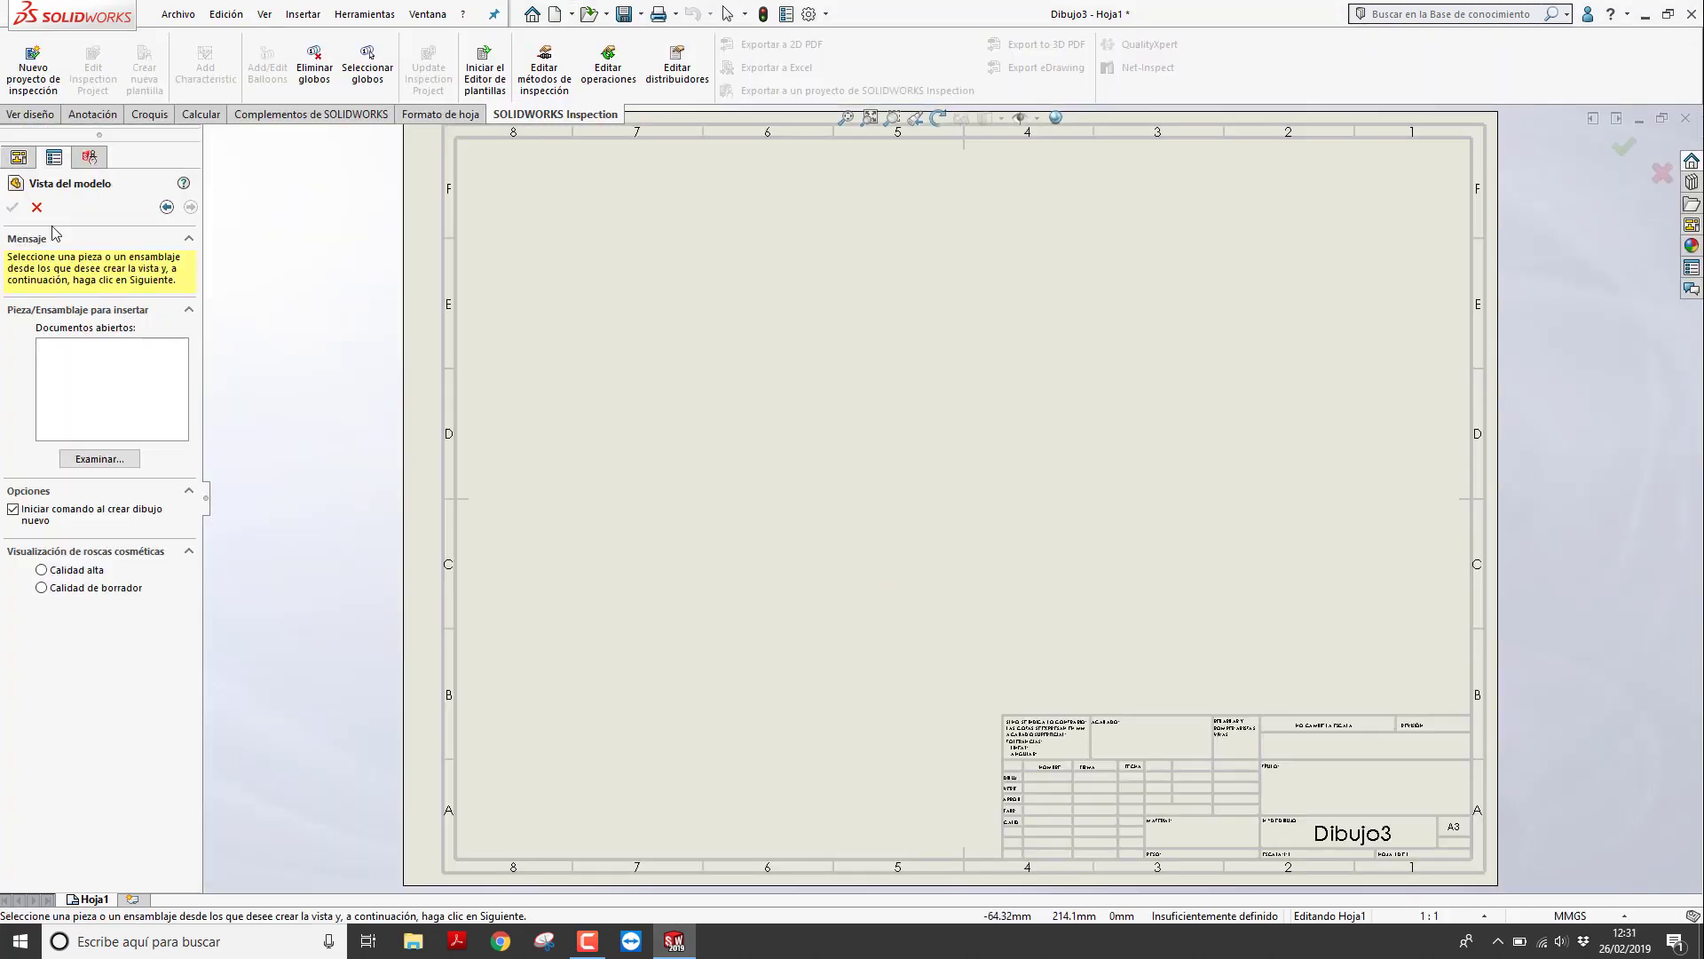
left_click(36, 208)
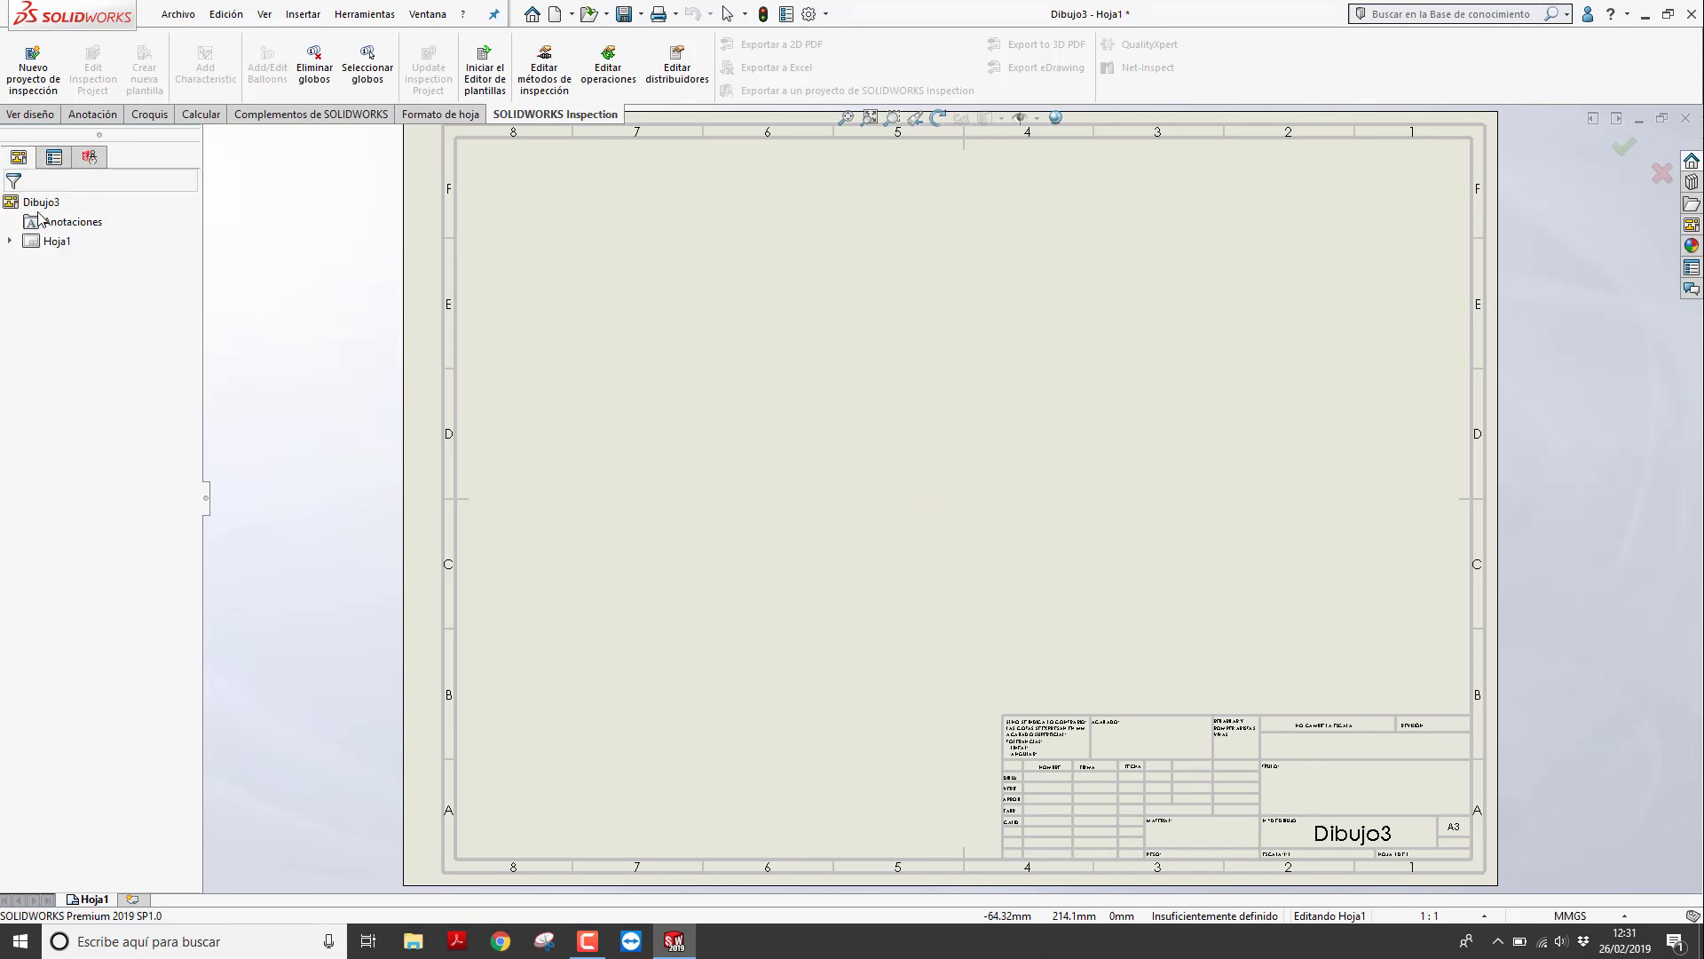
Open System Options on the Dibujos (drawings) page
left_click(809, 15)
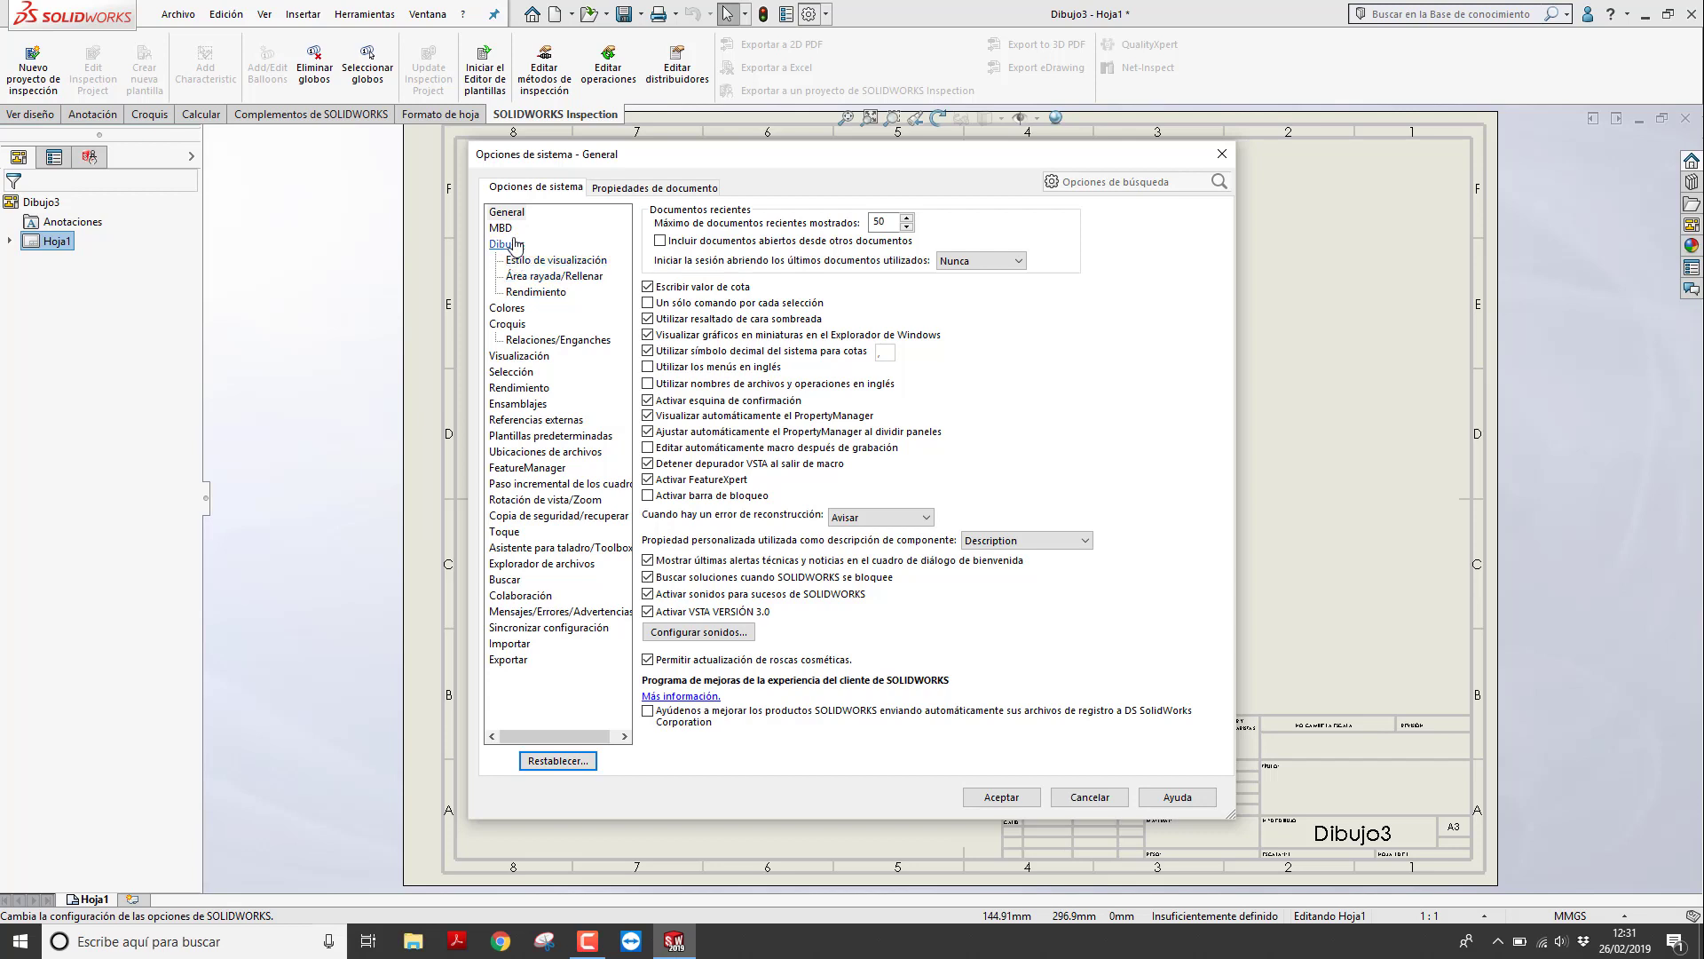
left_click(515, 245)
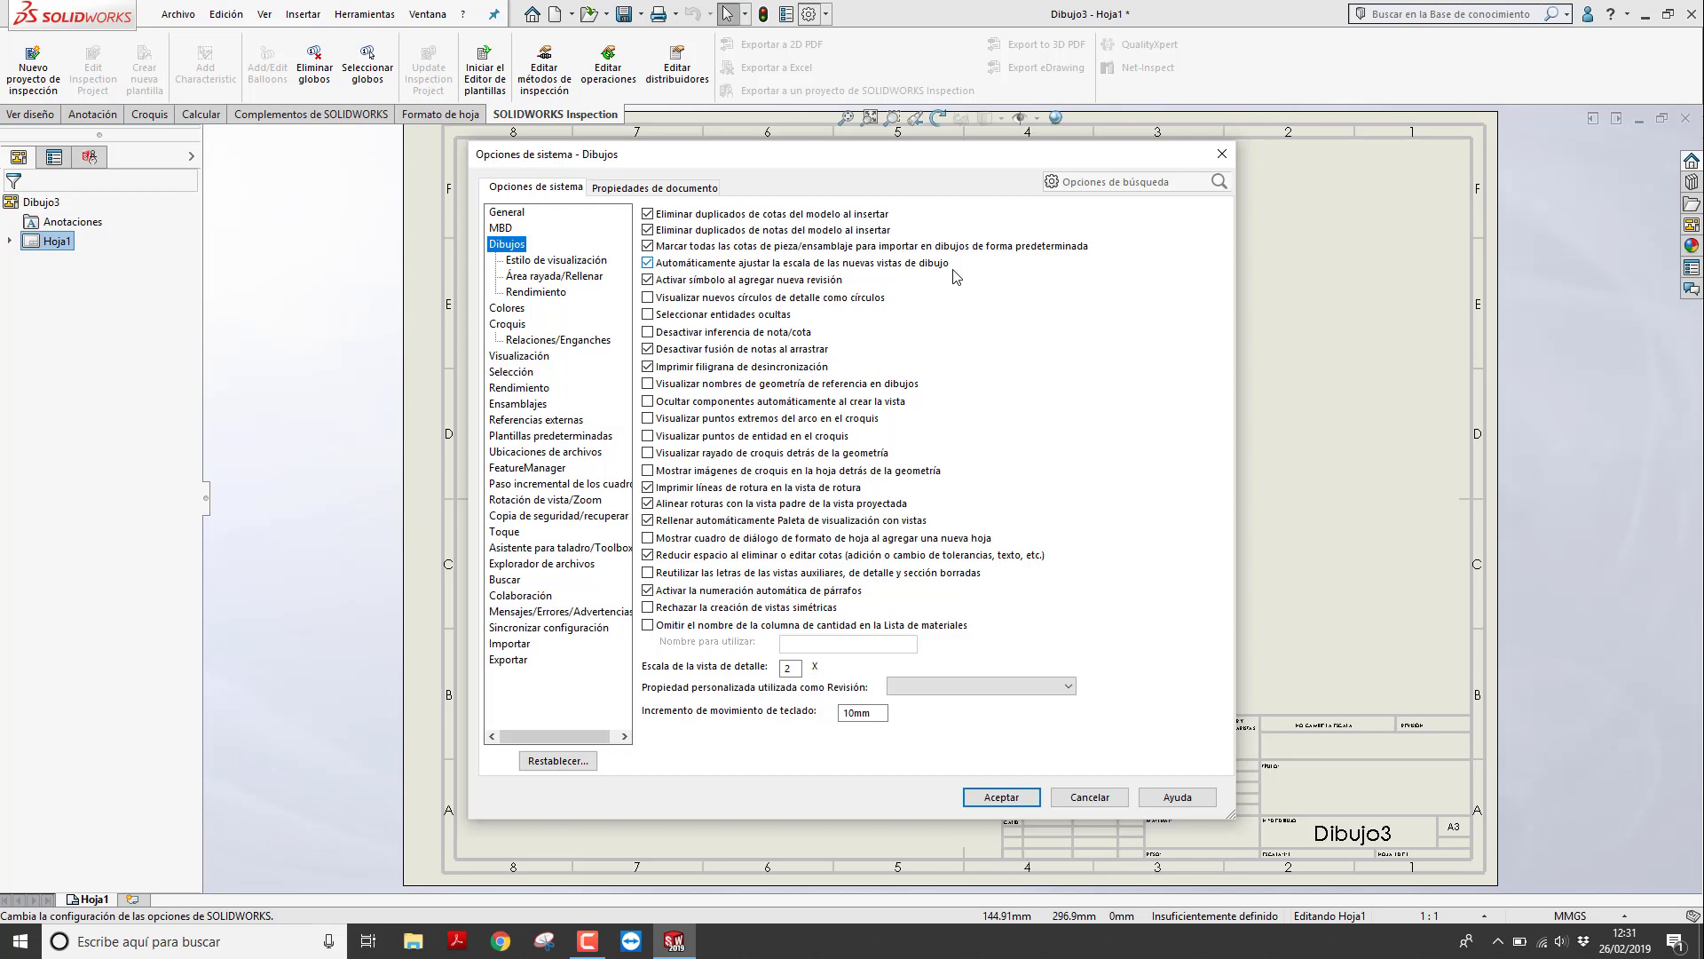
In Document Properties > Documentación, enable auto-inserting Cotas marcadas para dibujo and accept
left_click(694, 192)
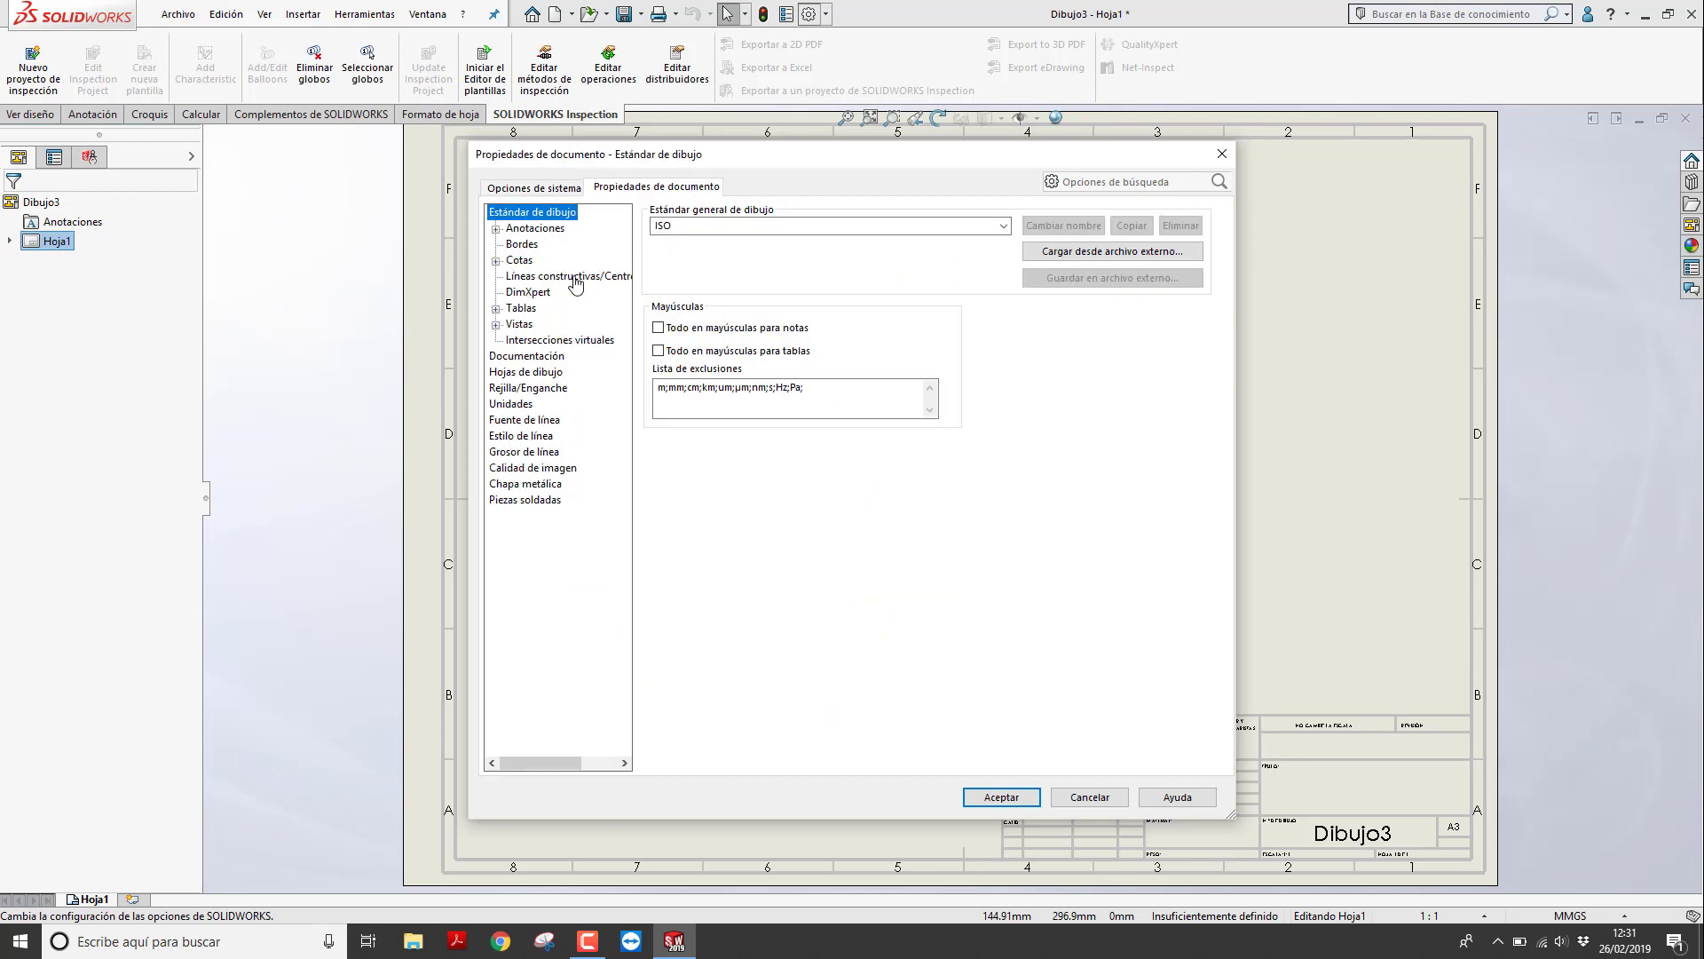
left_click(537, 357)
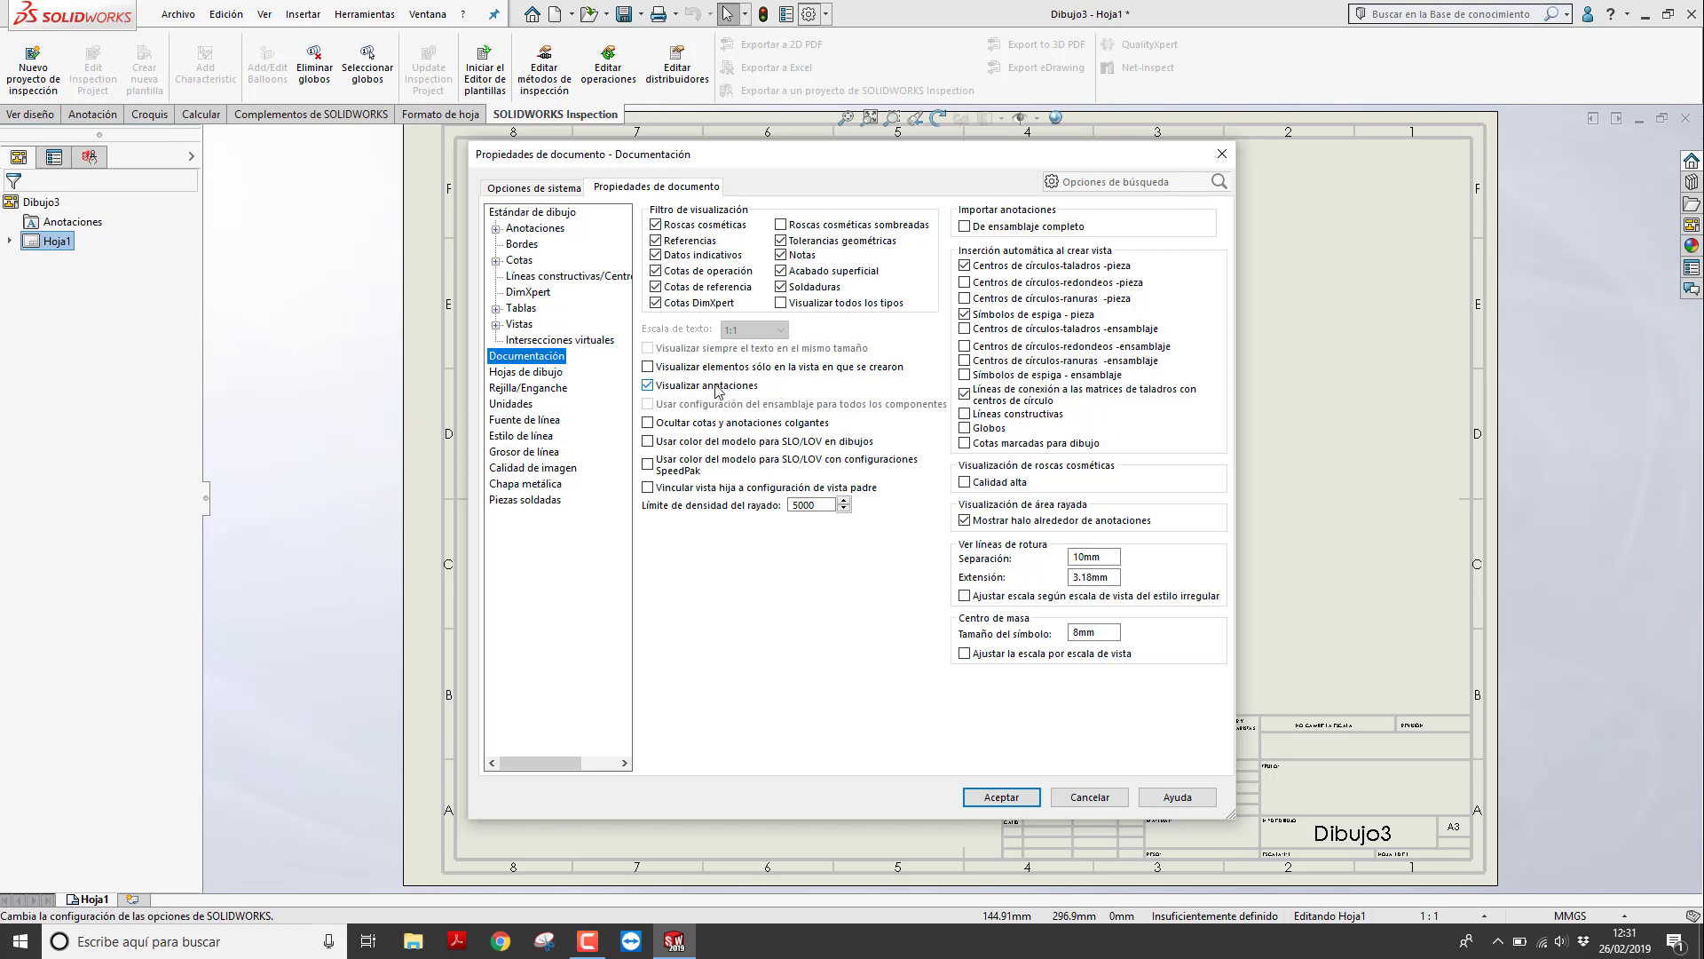
left_click(965, 444)
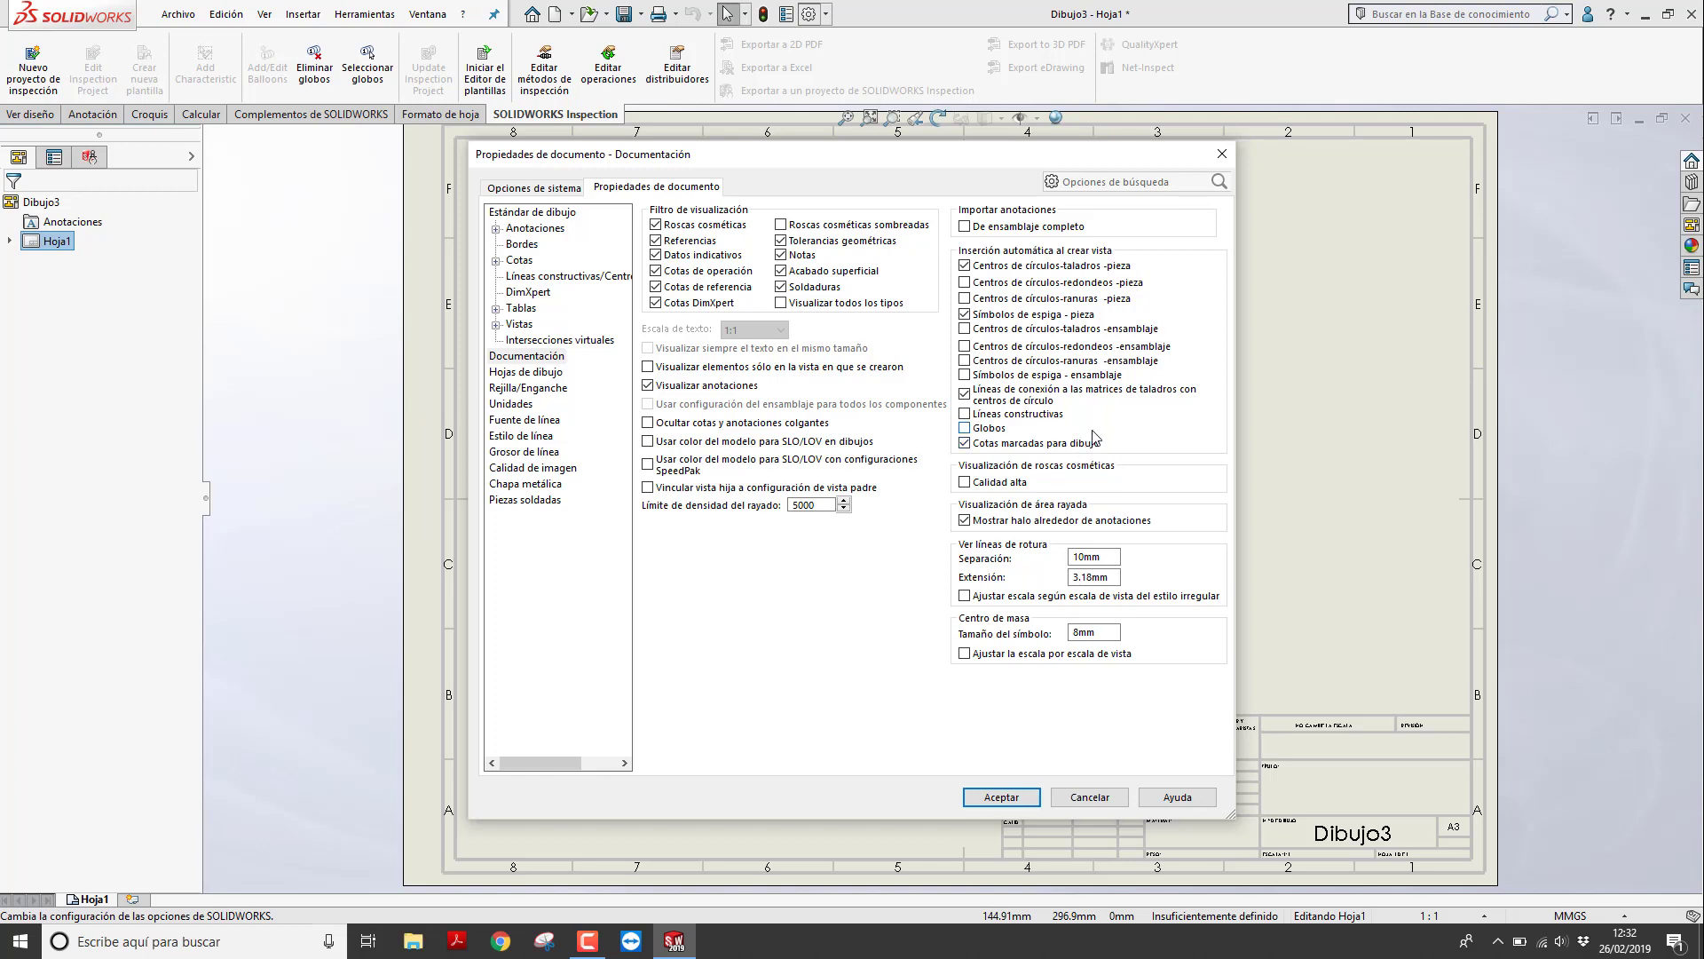
left_click(1017, 785)
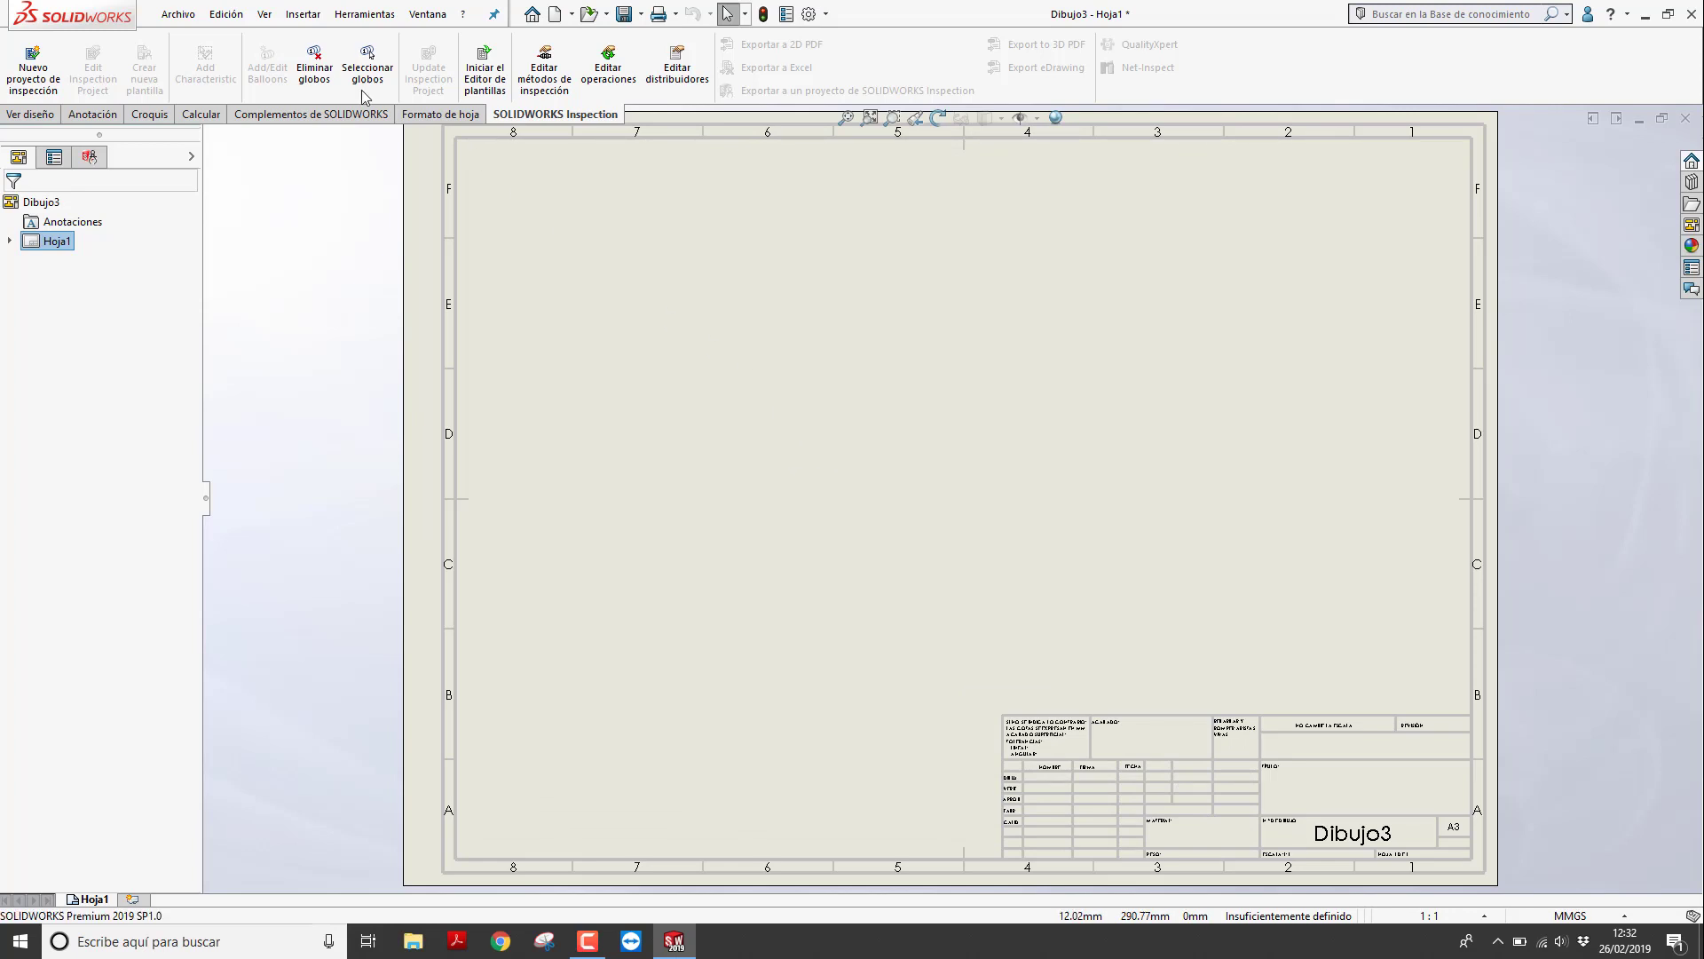
Place a Frontal predefined view upper-left, importing design annotations
left_click(303, 14)
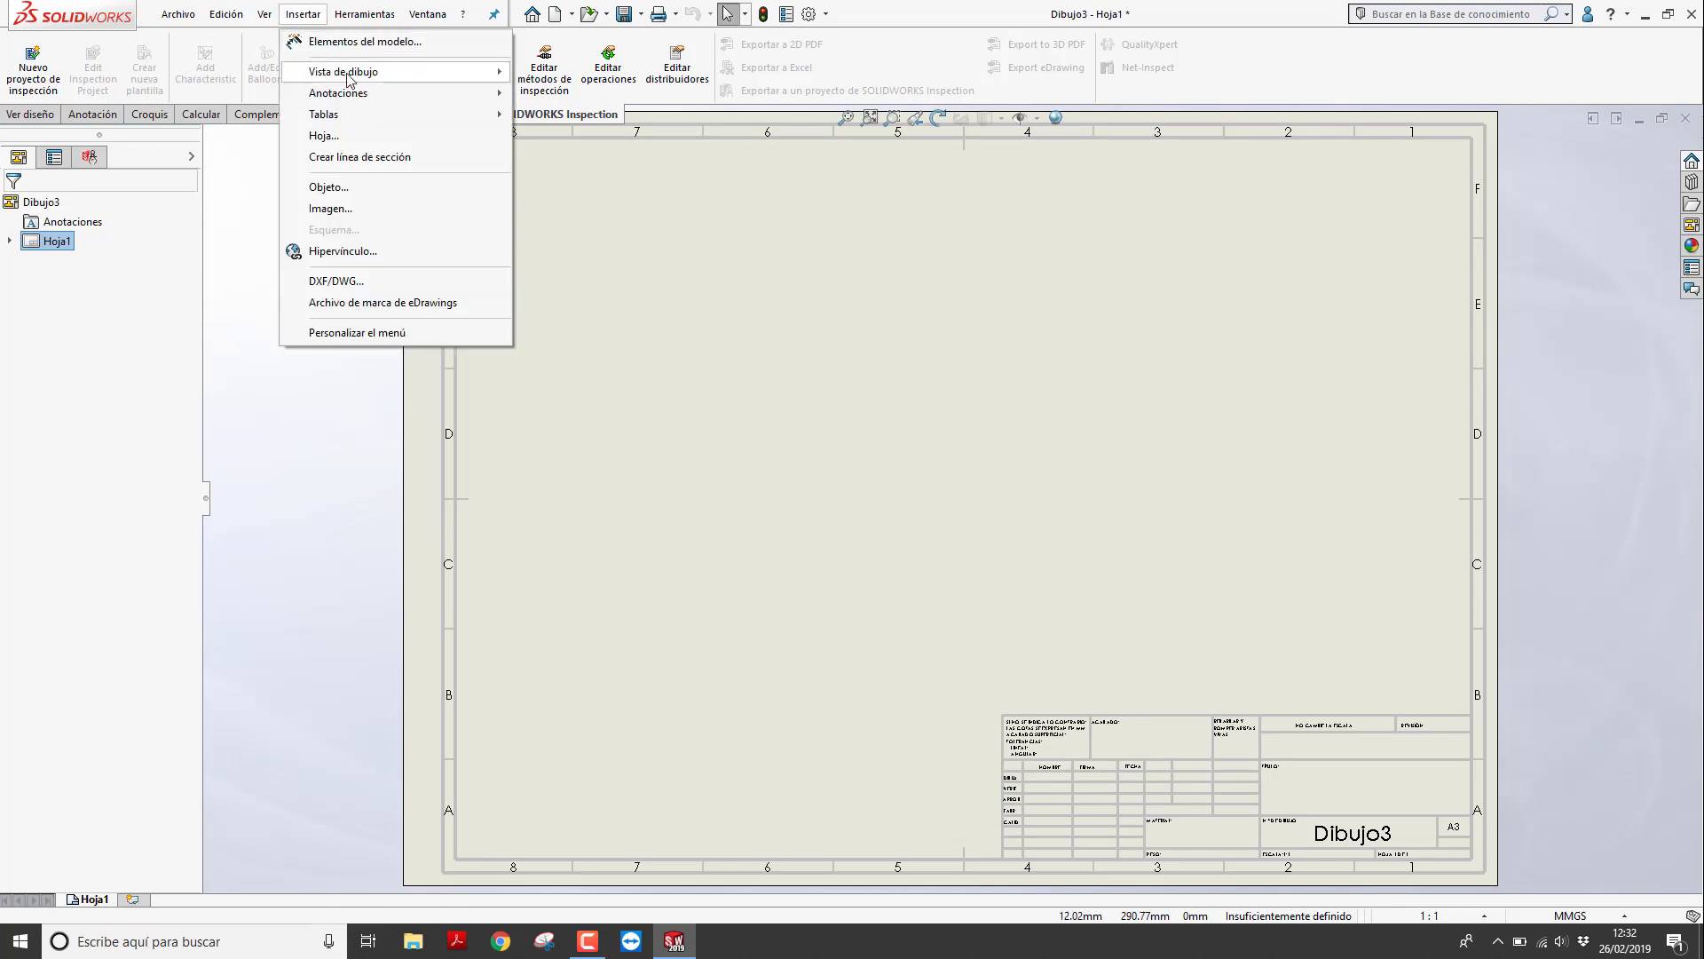
mouse_move(344, 72)
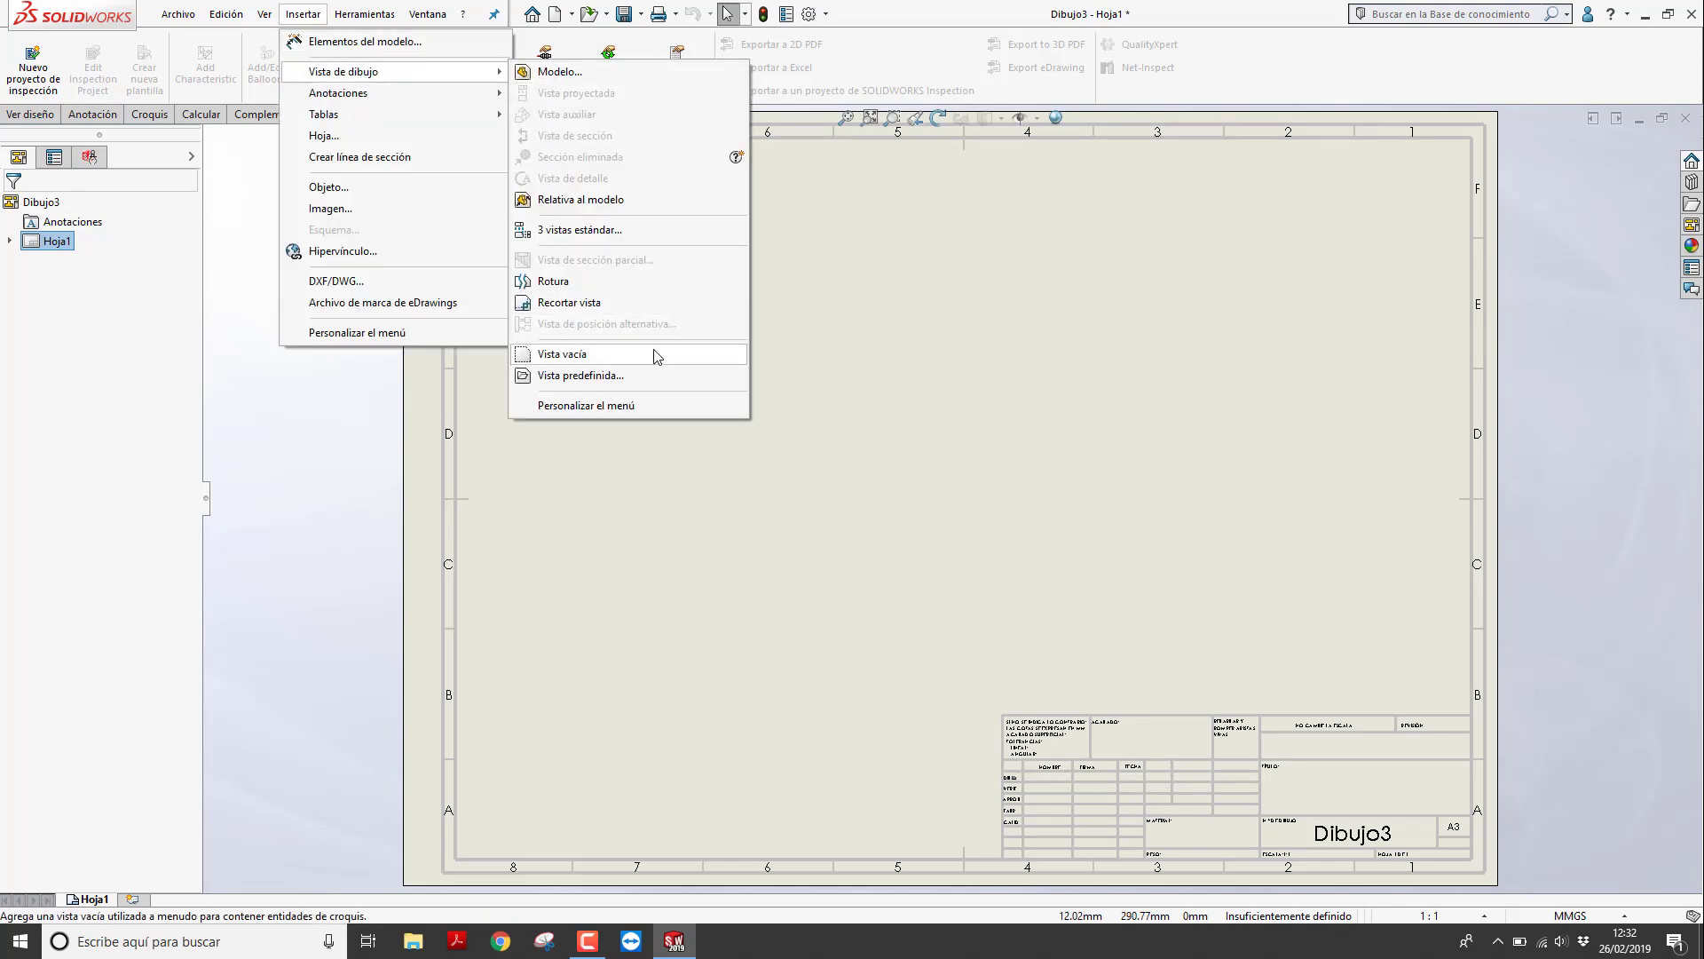
left_click(655, 373)
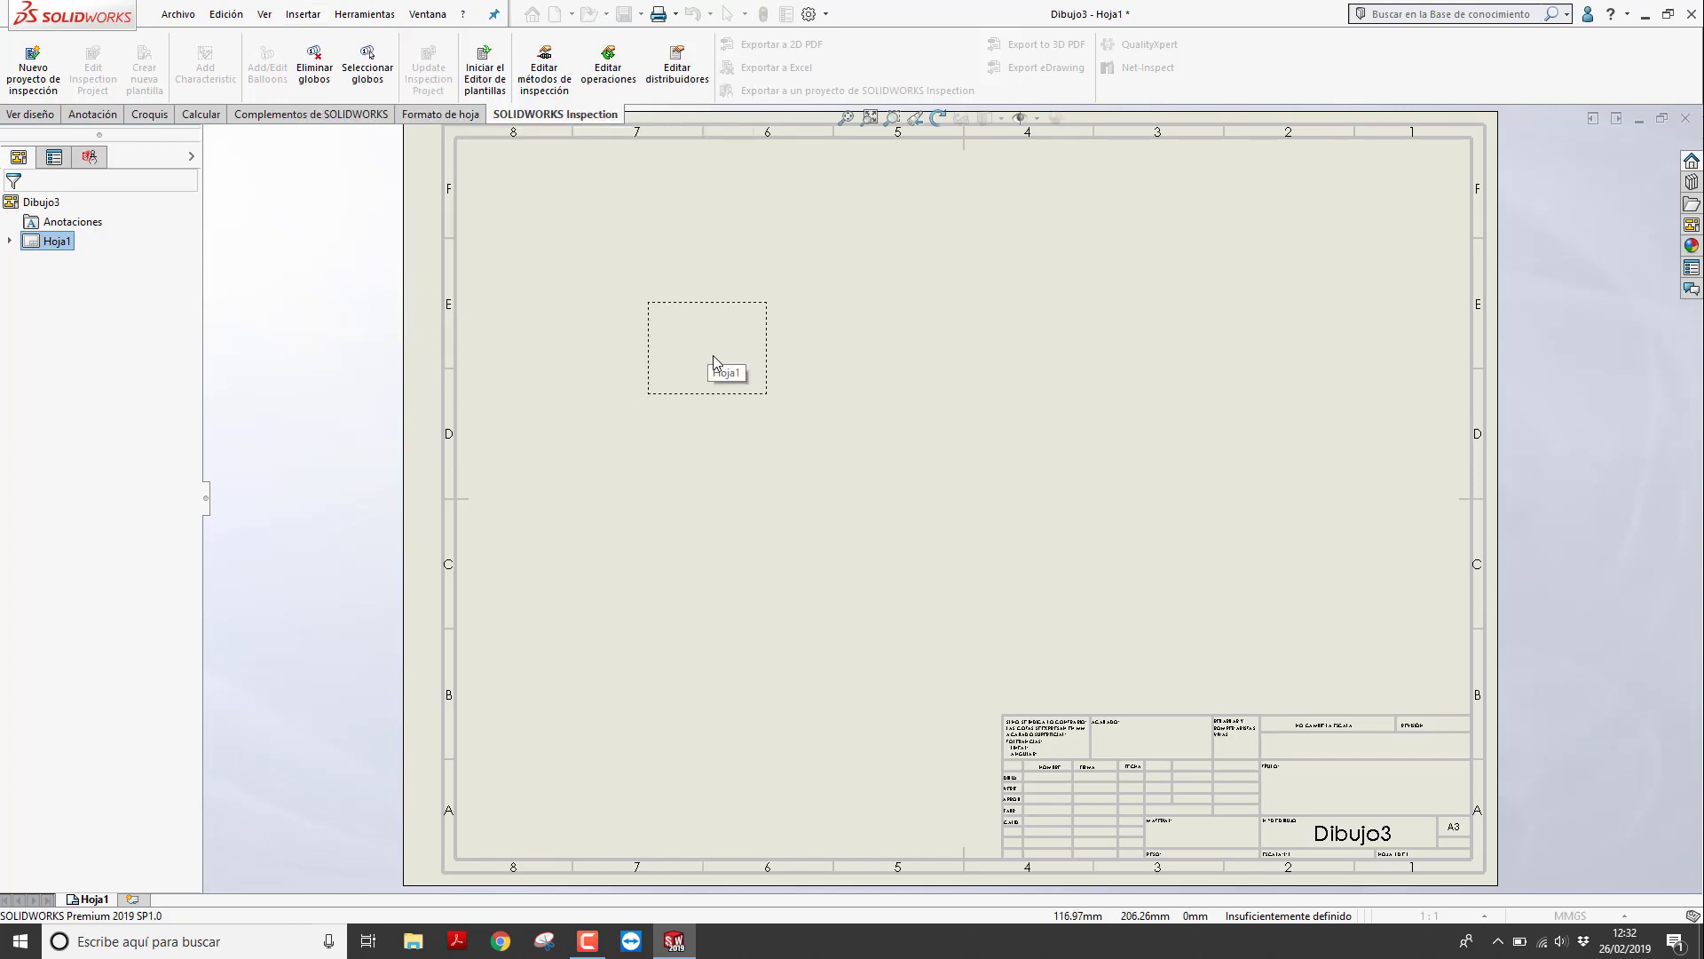
left_click(719, 370)
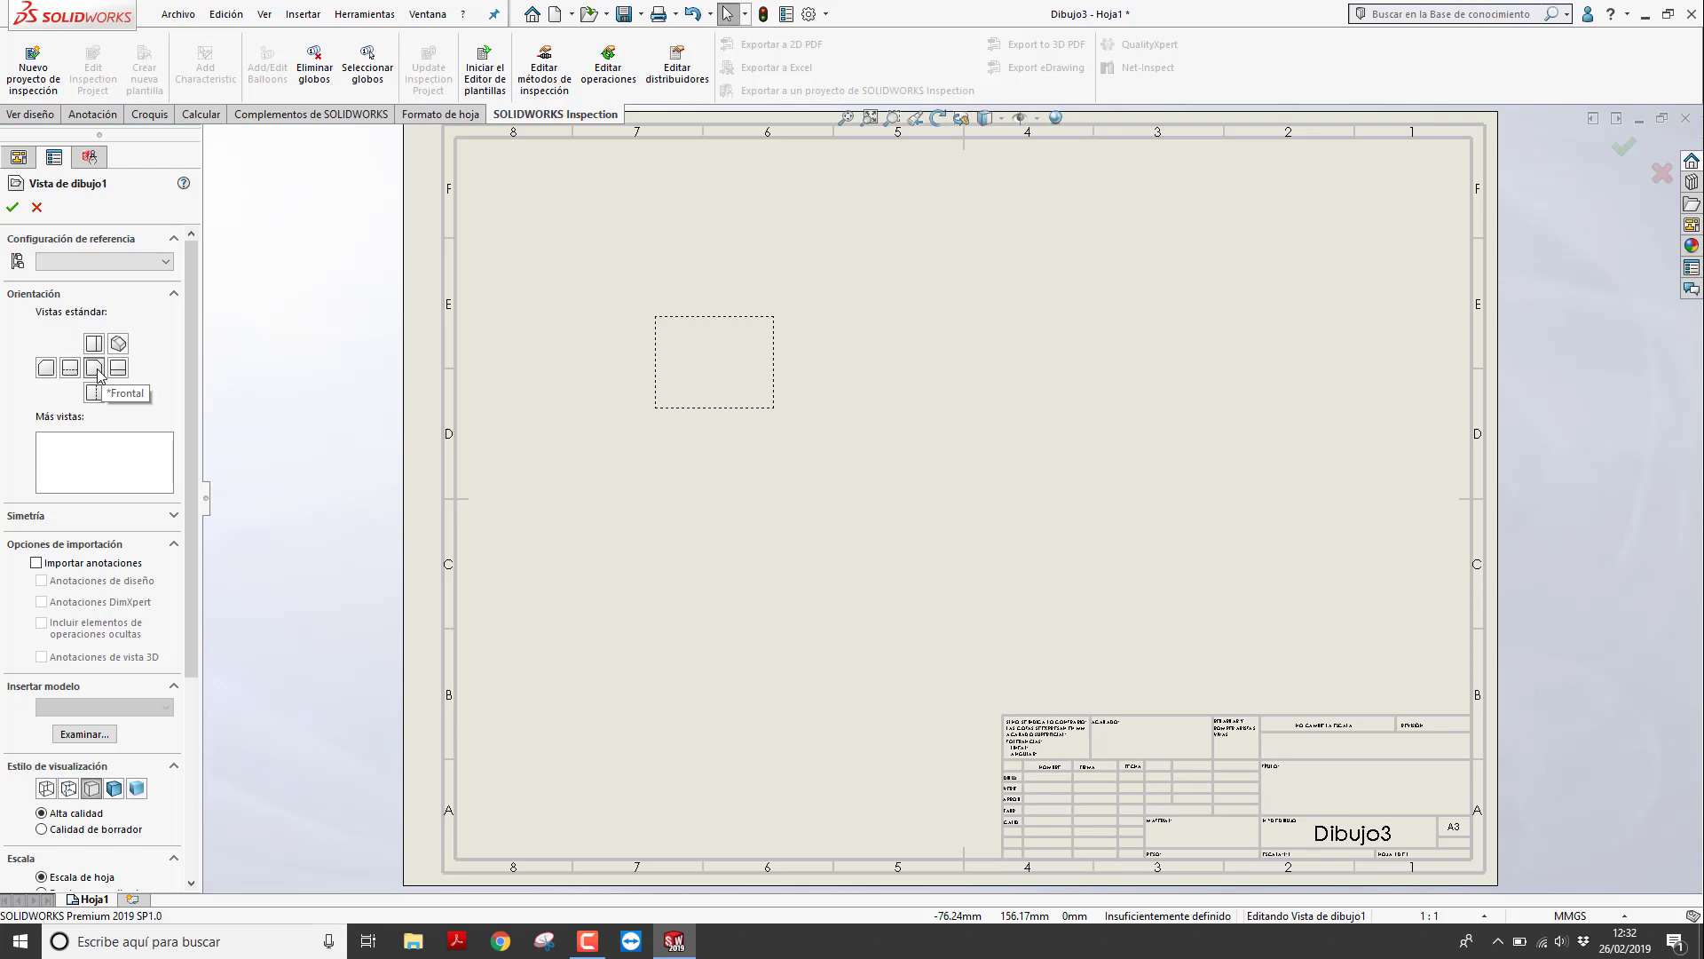
left_click(118, 564)
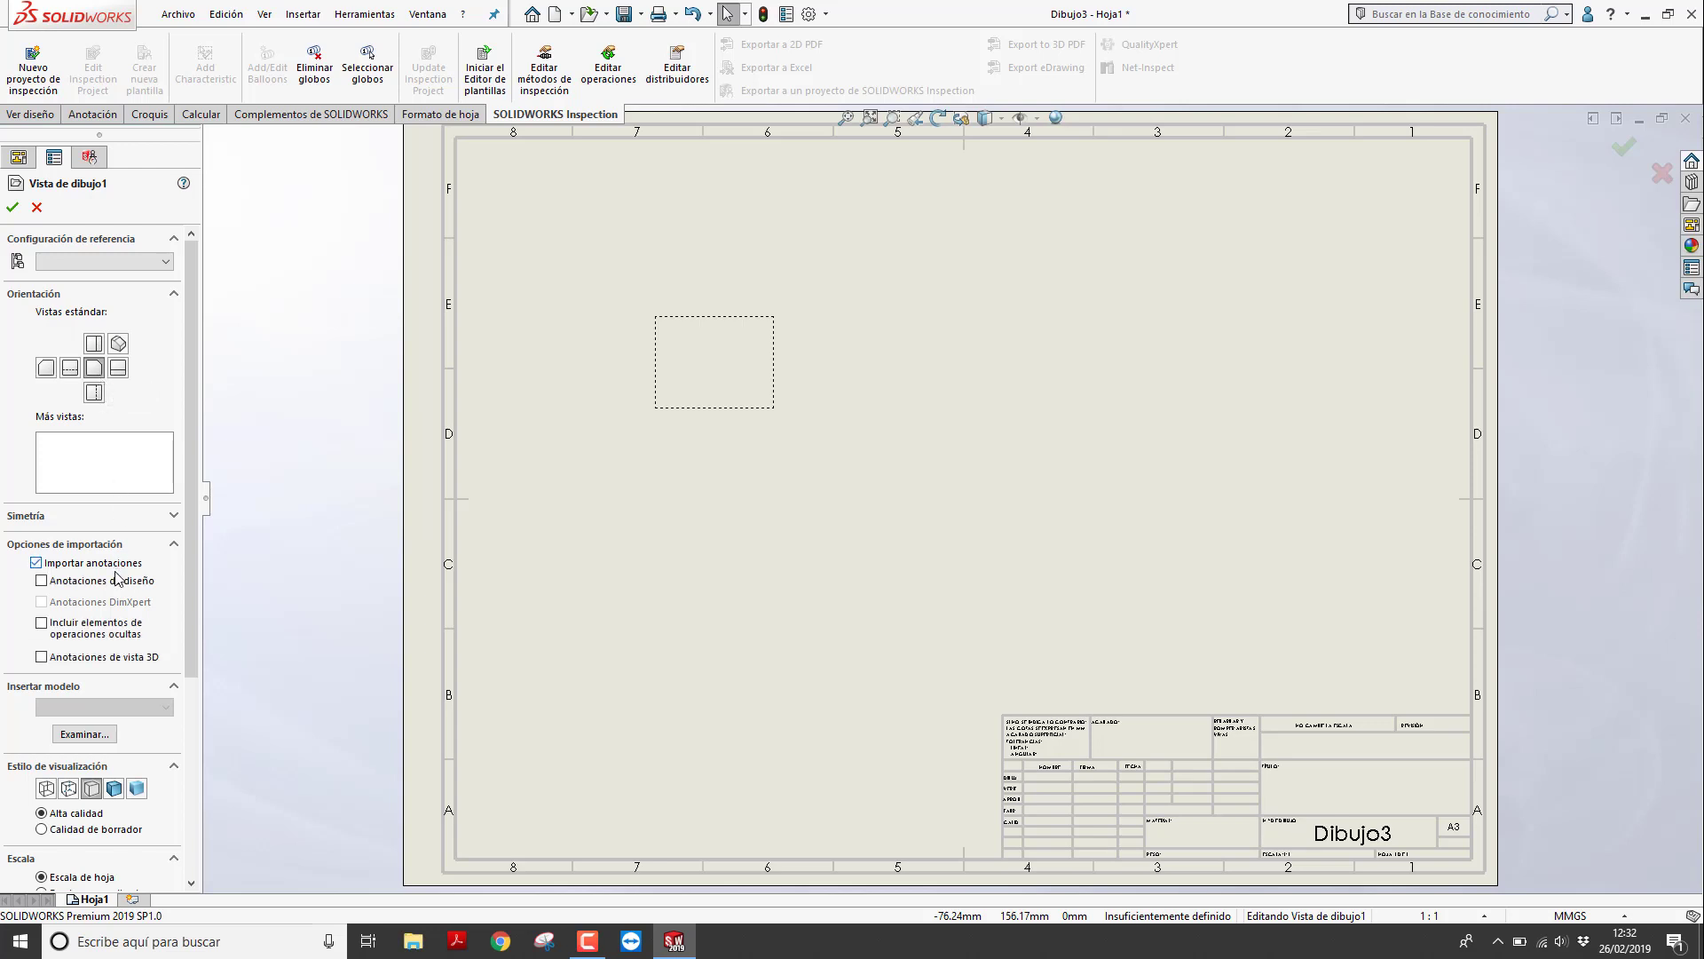
left_click(116, 578)
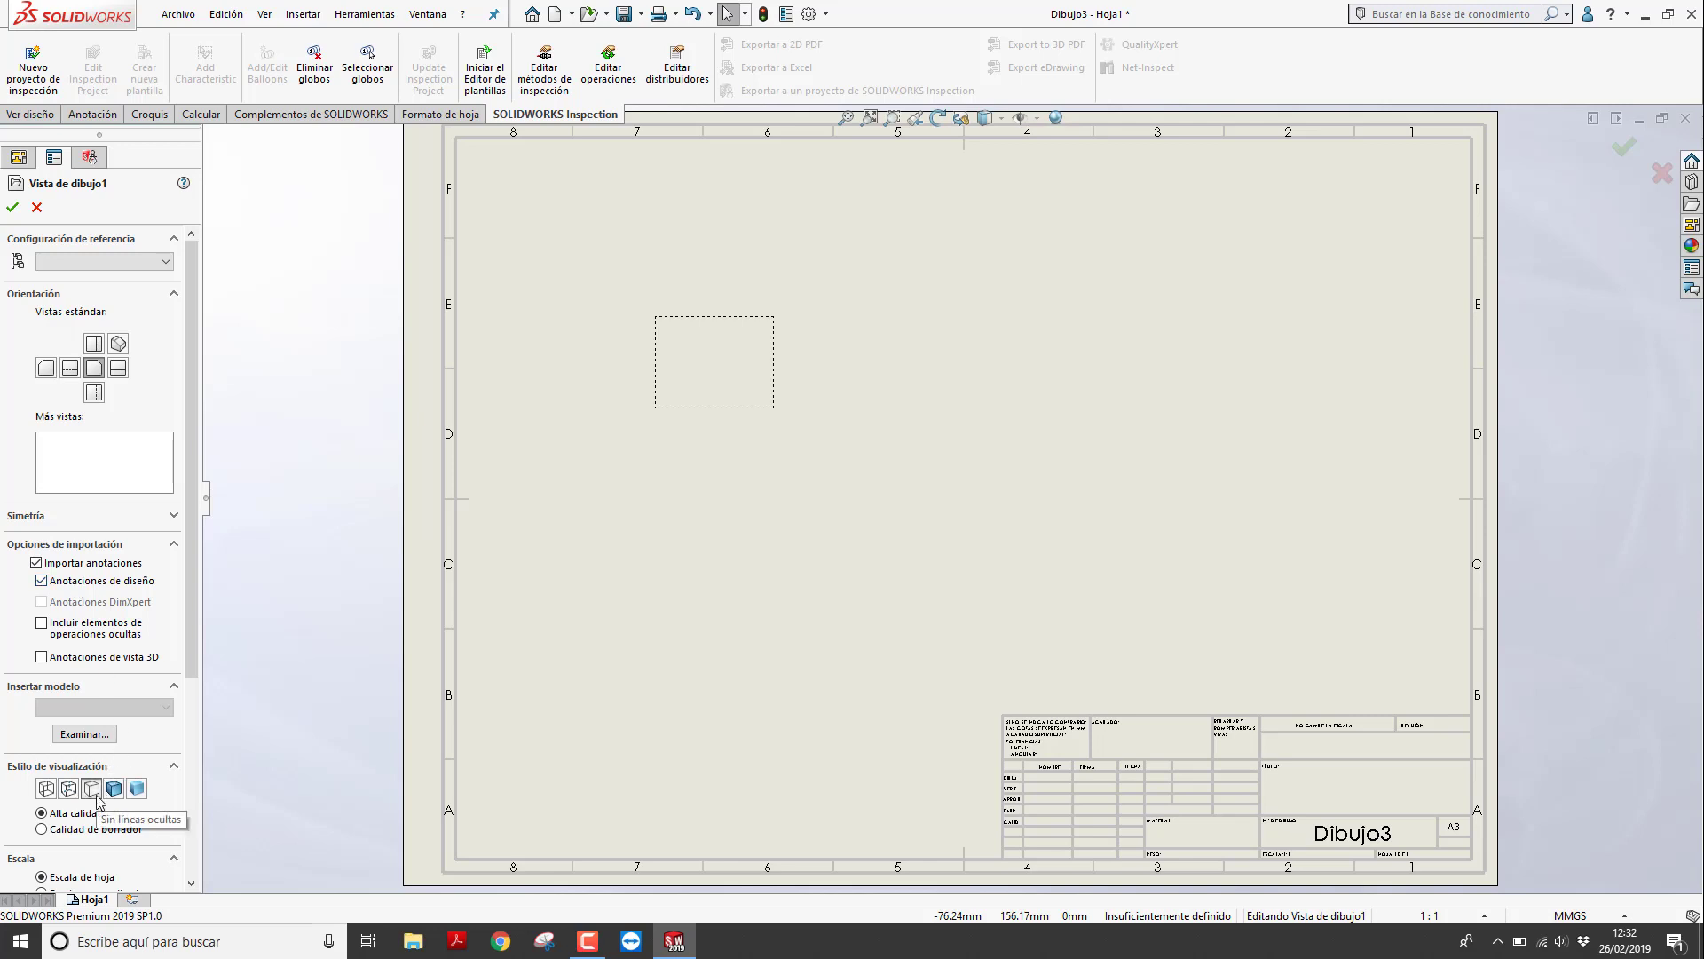
left_click(13, 207)
left_click(845, 615)
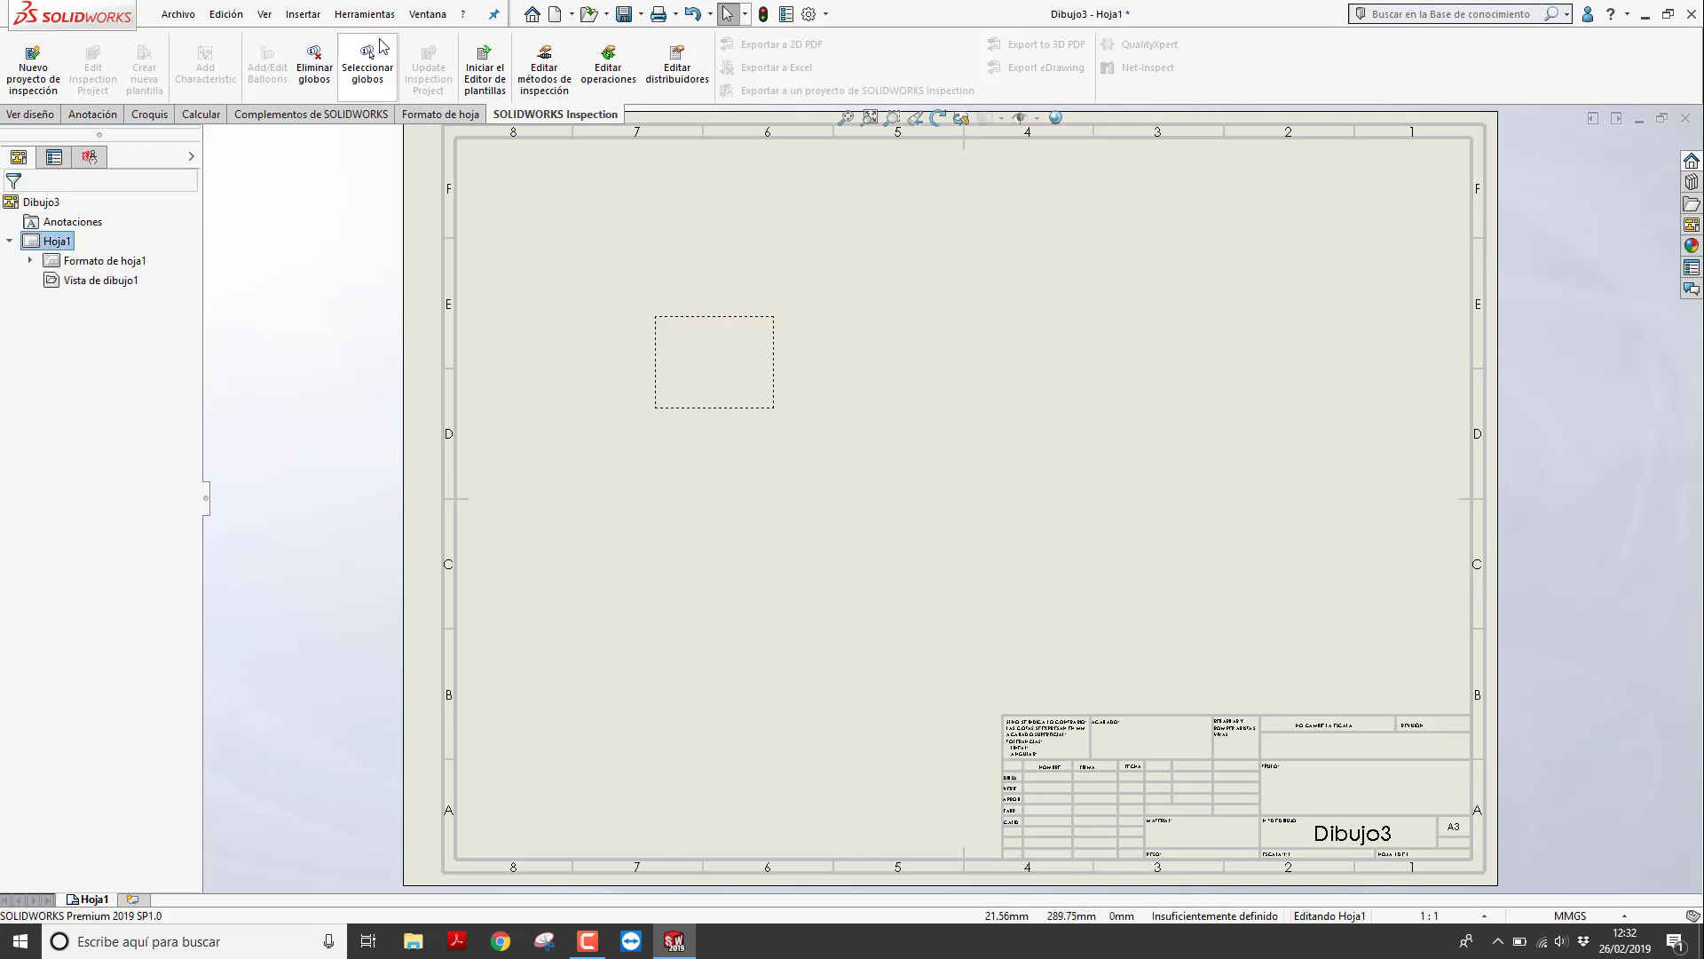
left_click(307, 18)
mouse_move(344, 72)
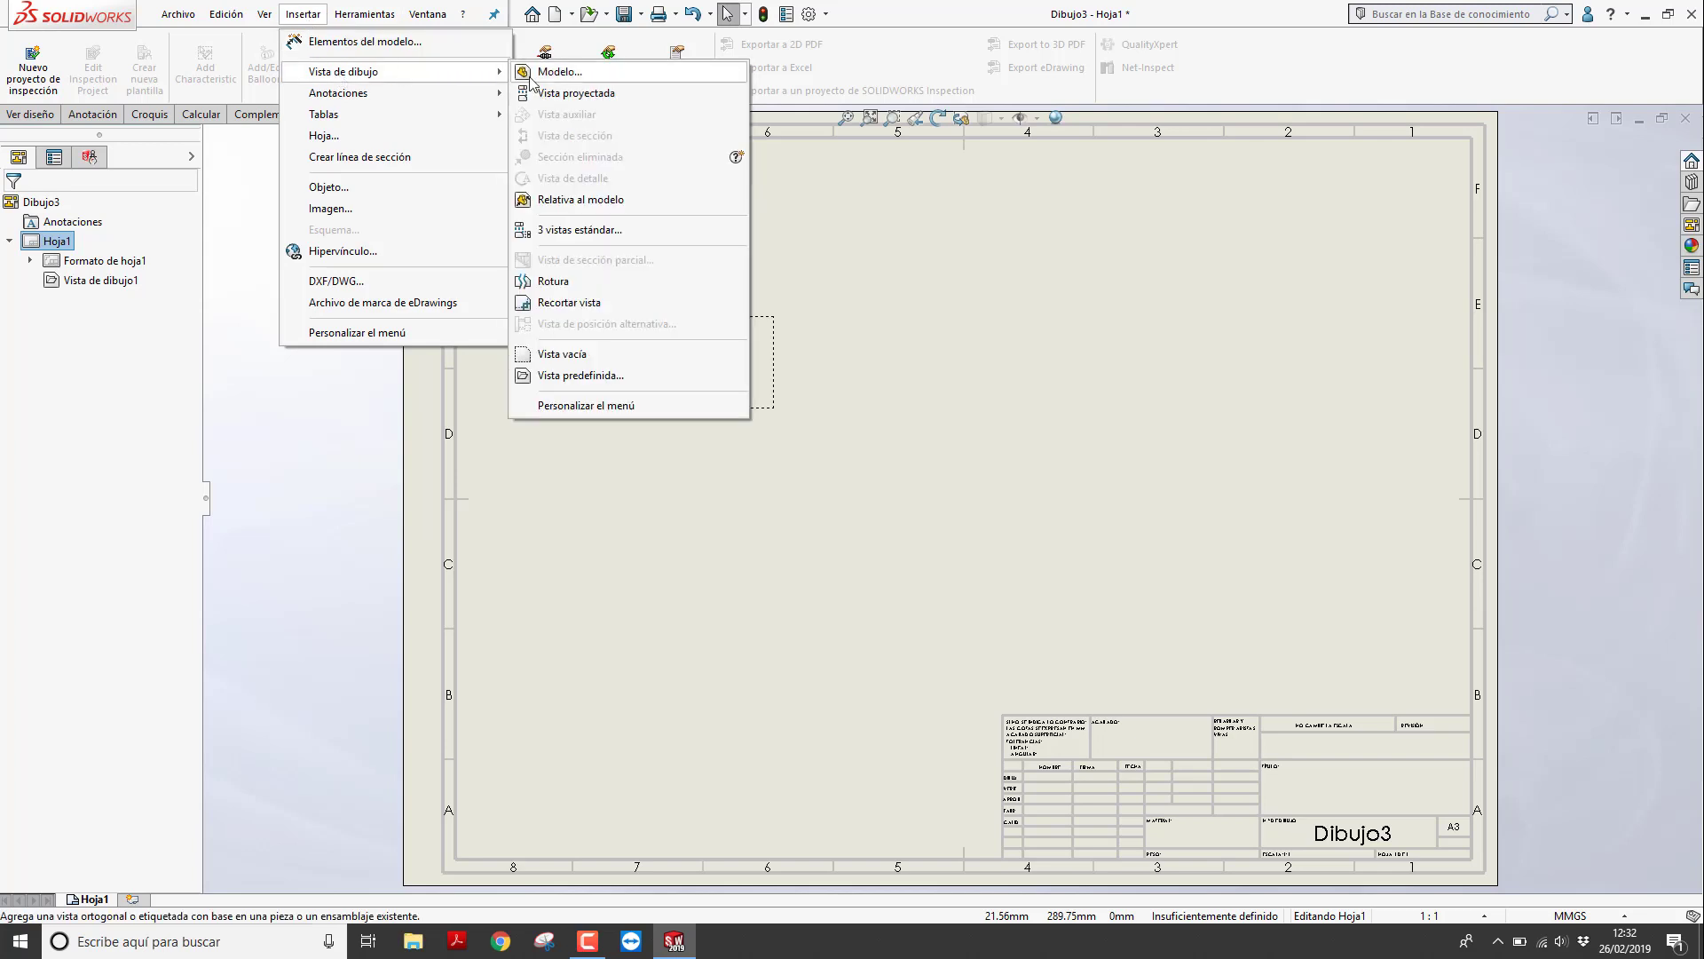
Add projected view Vista de dibujo2 below the front view and confirm it
left_click(550, 93)
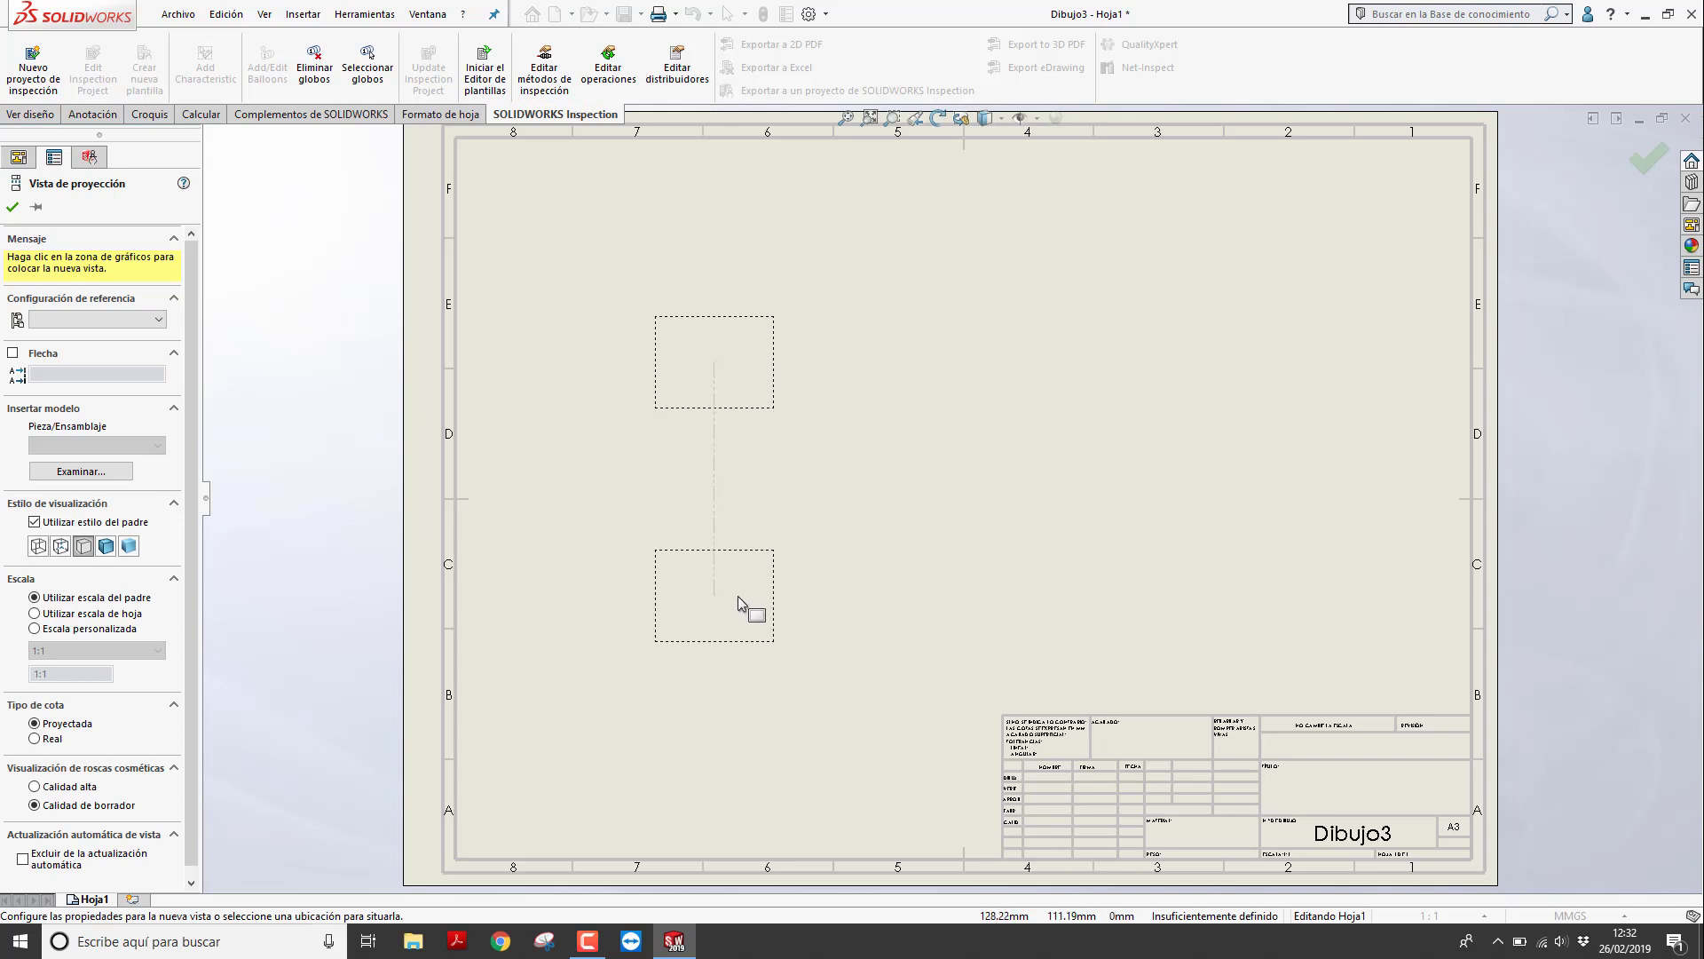
left_click(738, 597)
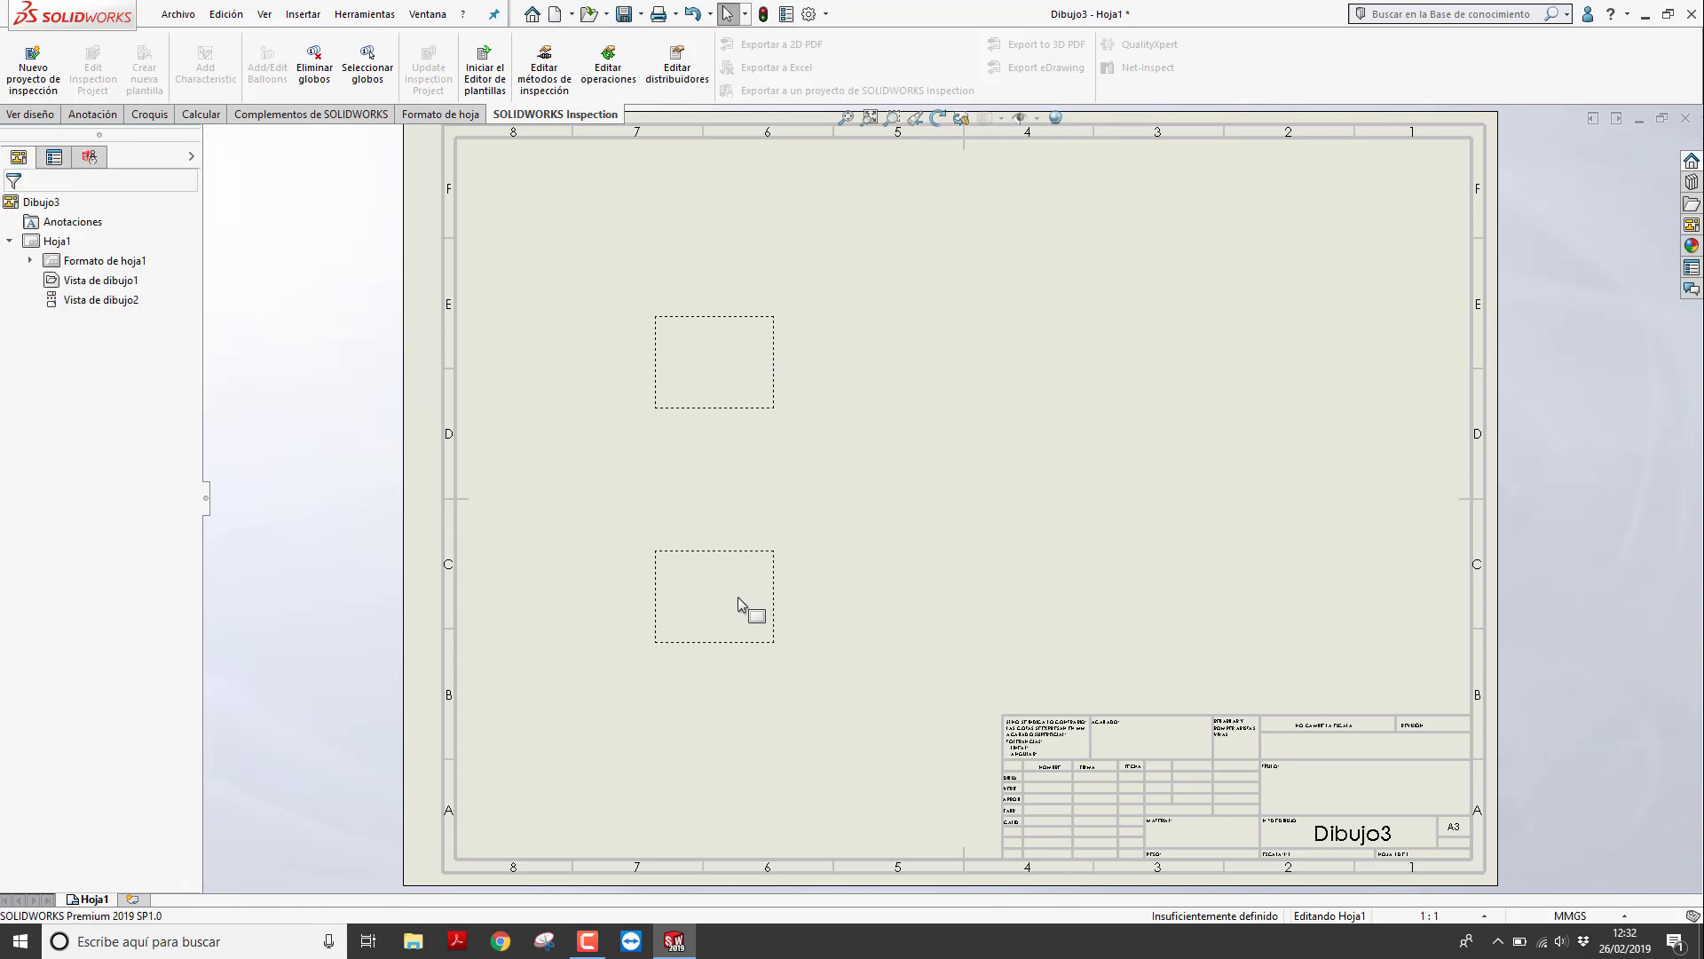
left_click(716, 560)
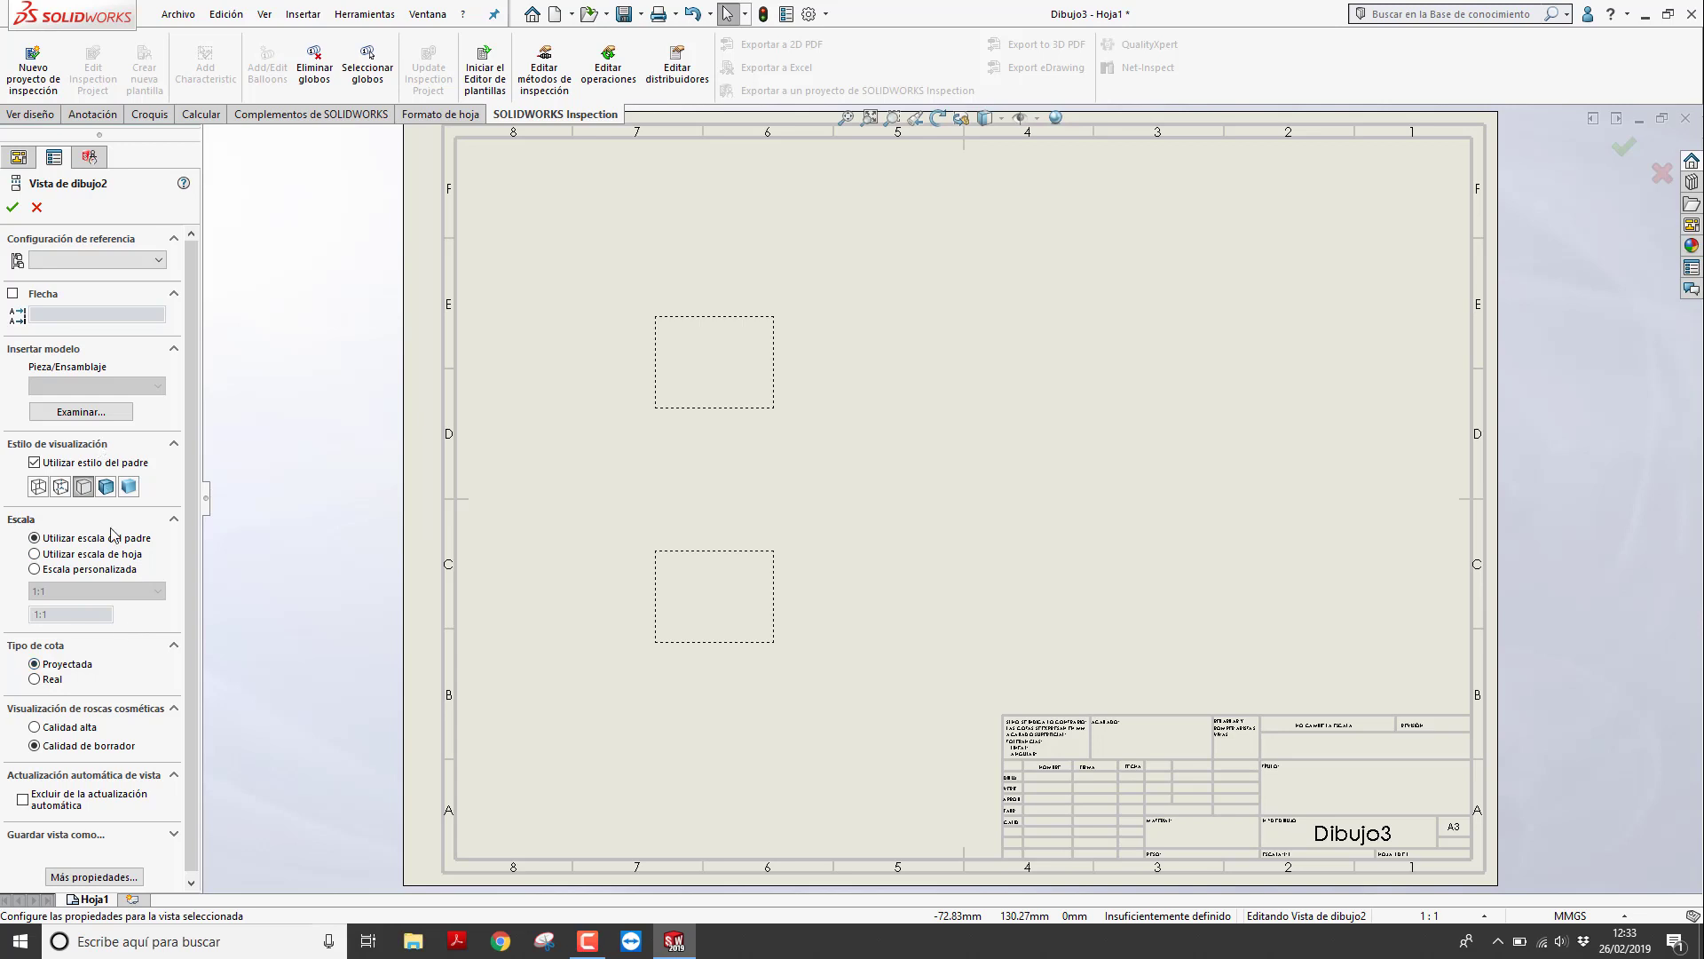
scroll(133, 543, "down", 1)
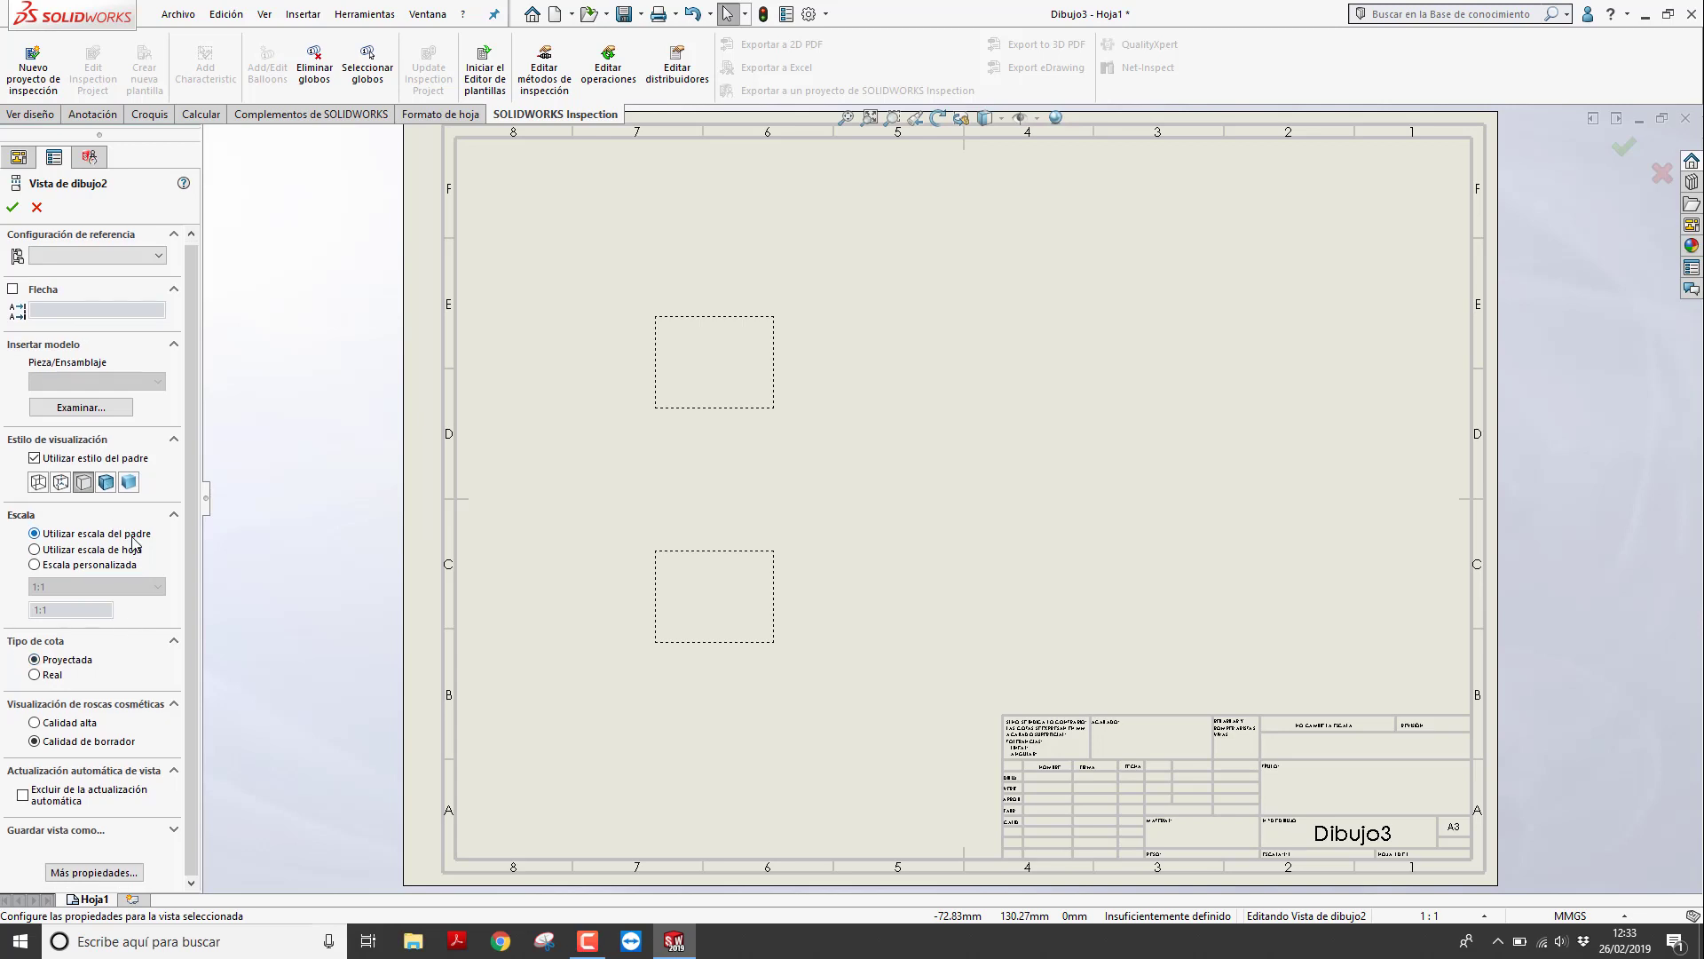
left_click(12, 208)
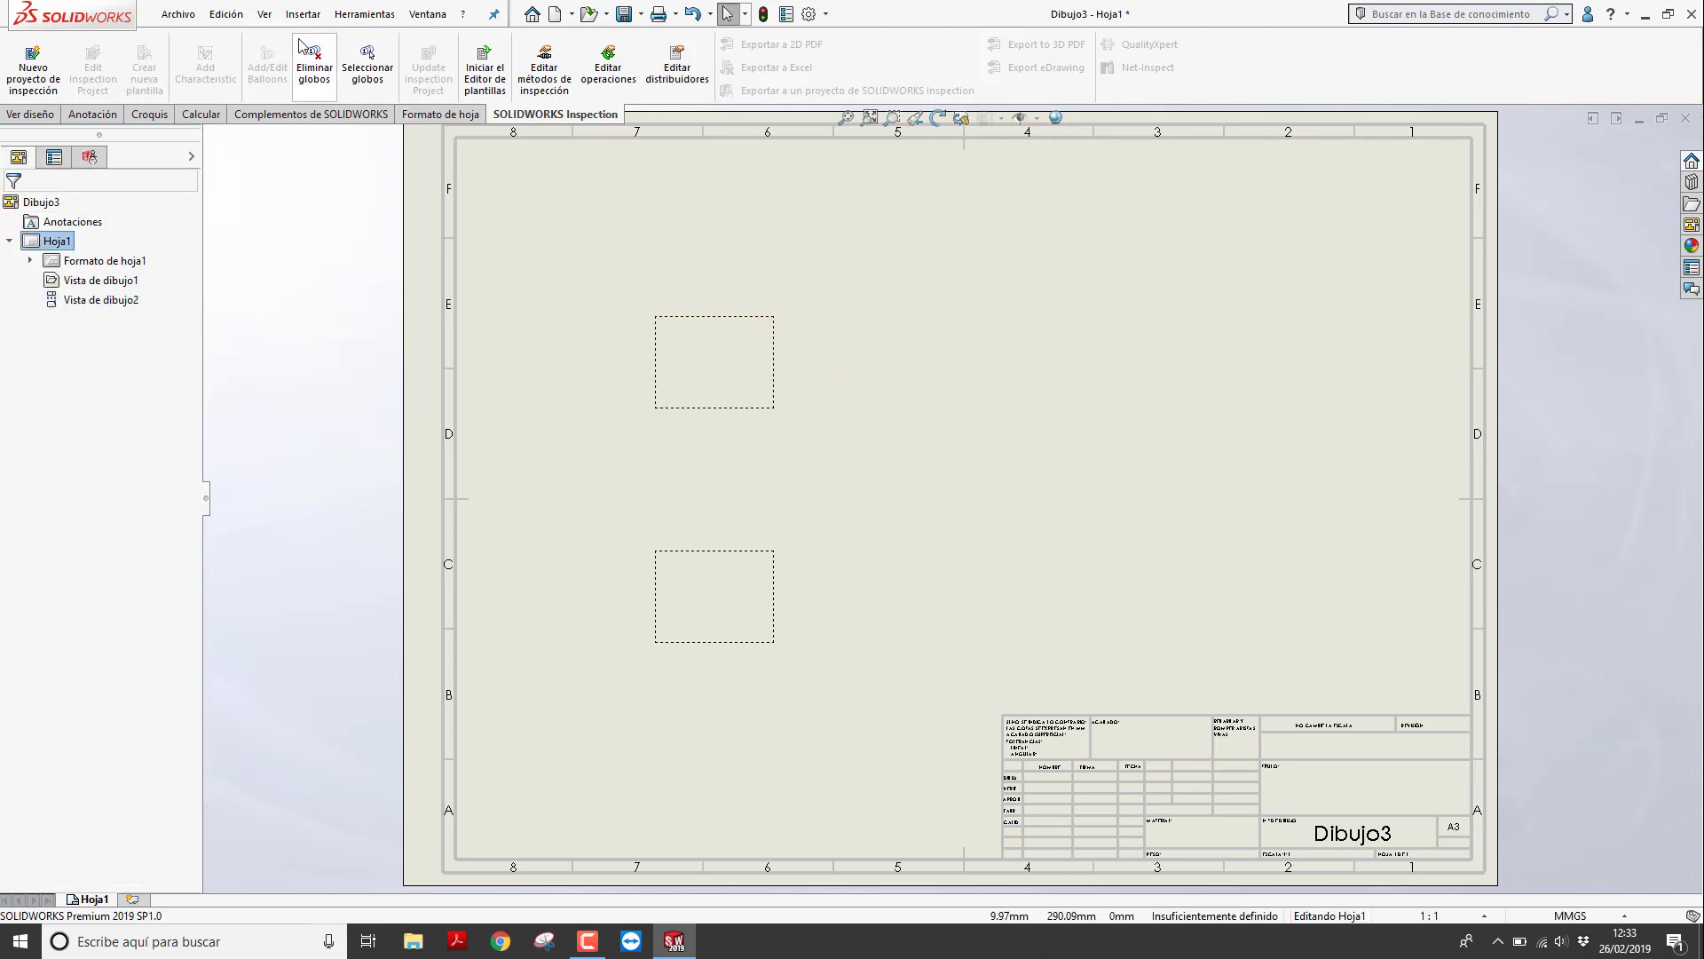
left_click(300, 16)
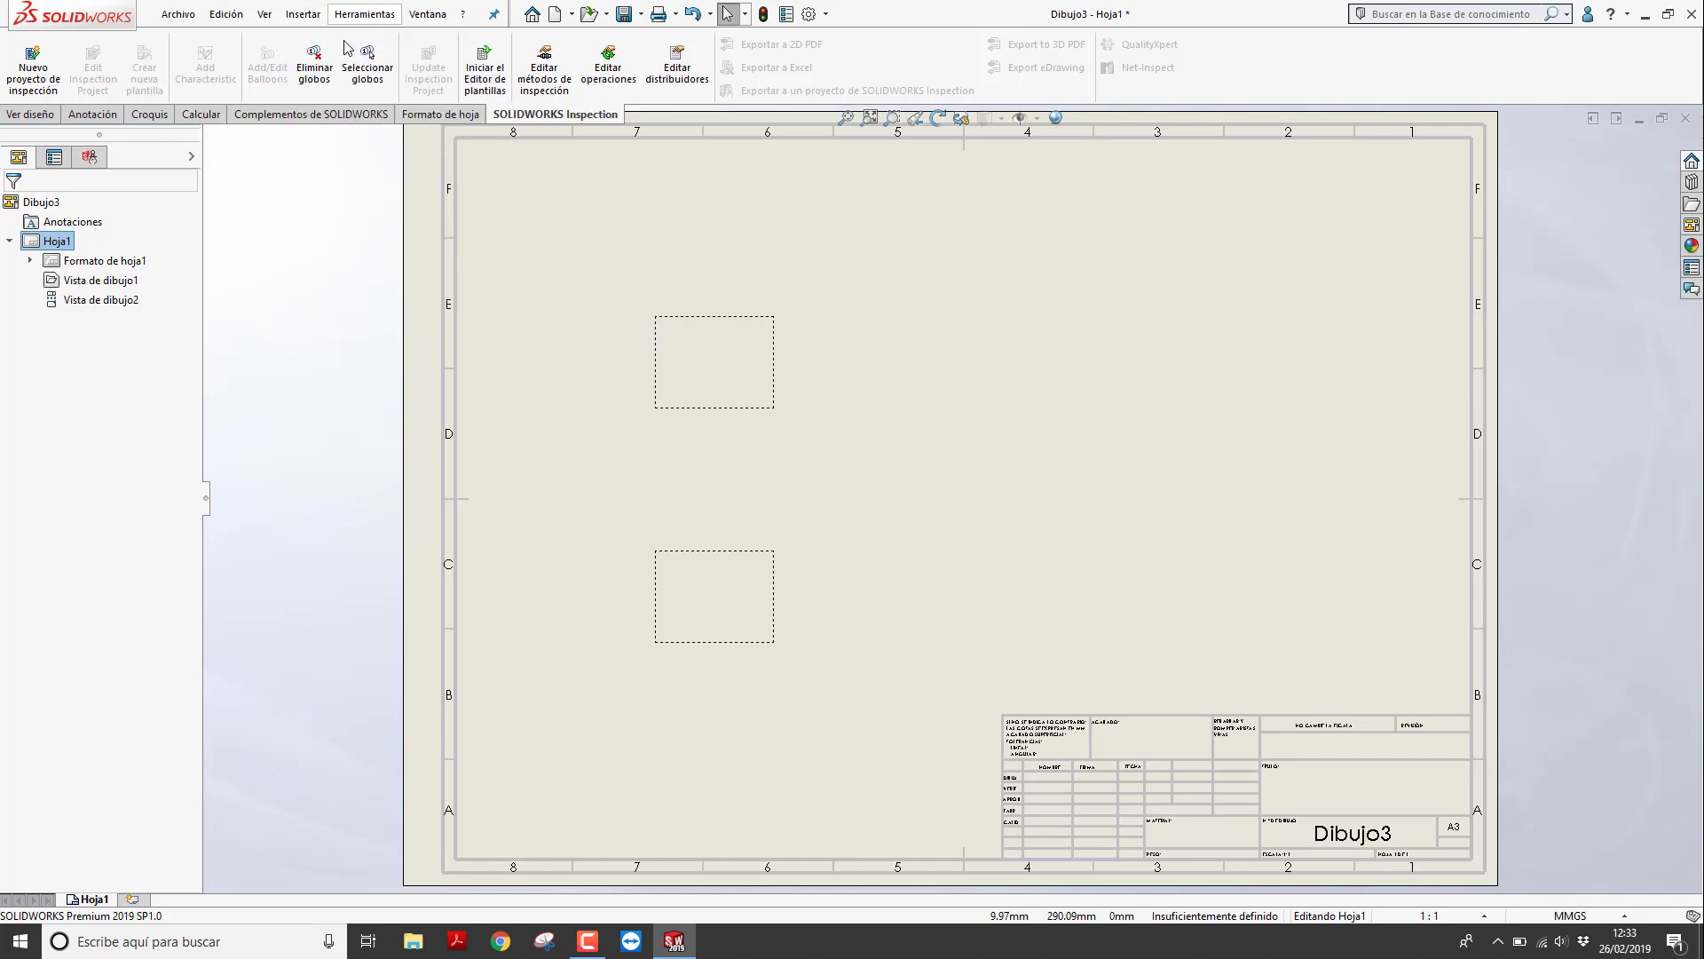
Add a third predefined isometric view right of centre, shaded with edges in draft quality
left_click(300, 16)
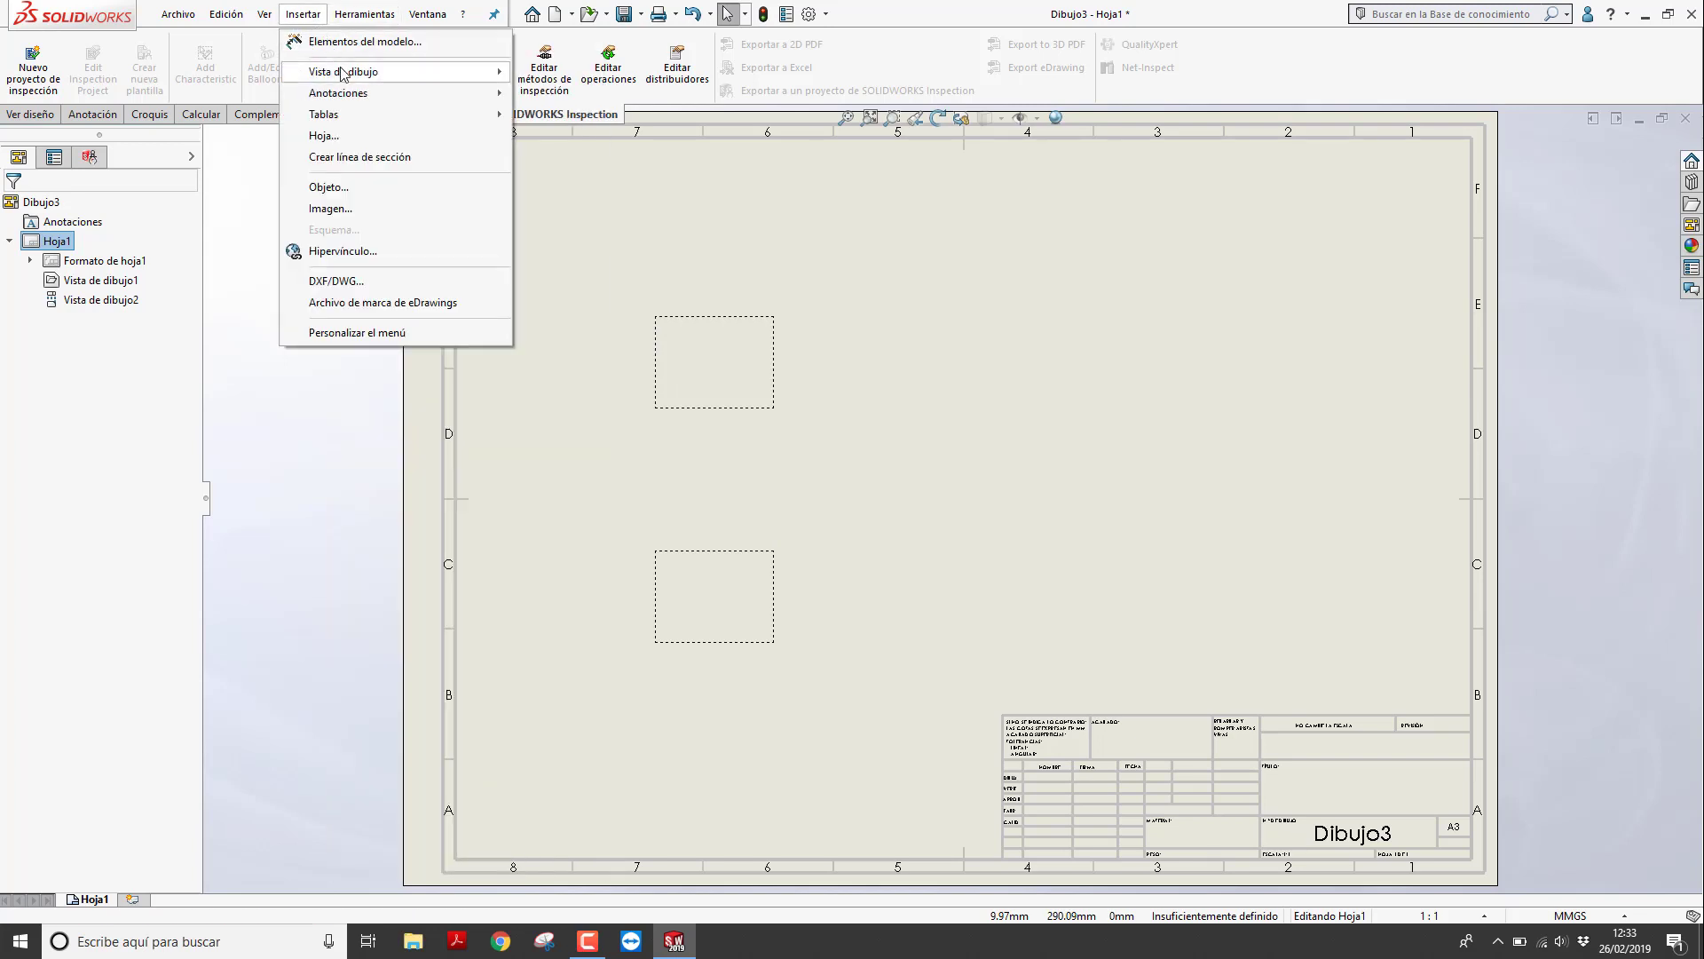
mouse_move(343, 72)
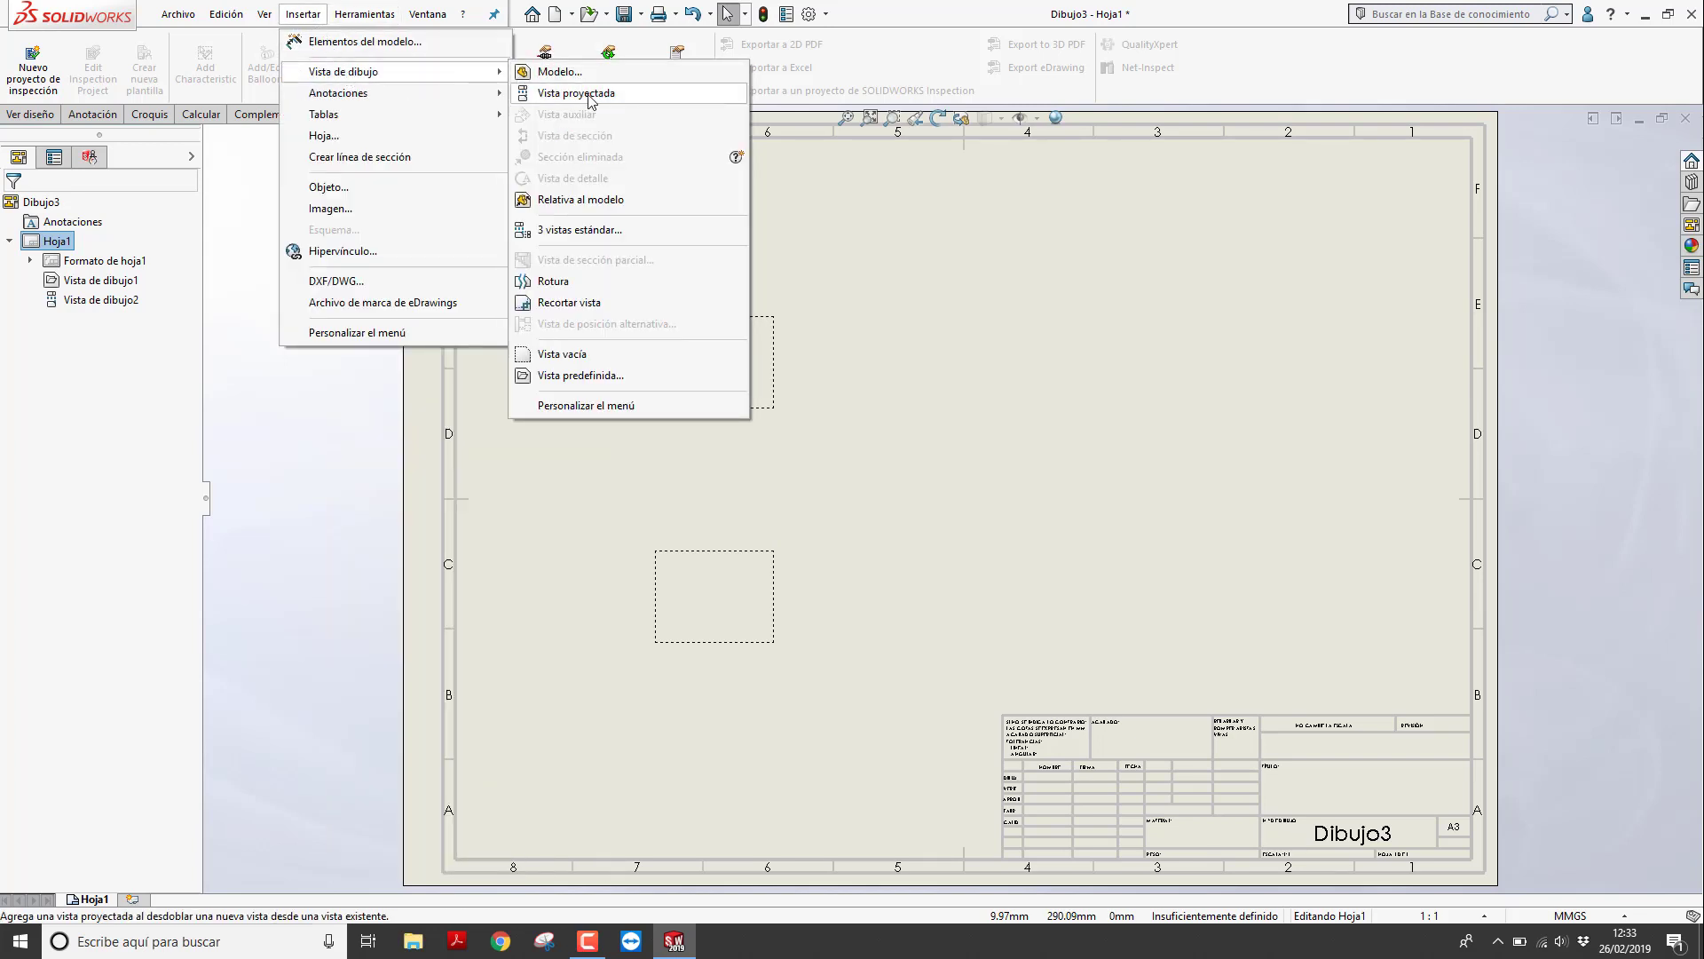
left_click(580, 374)
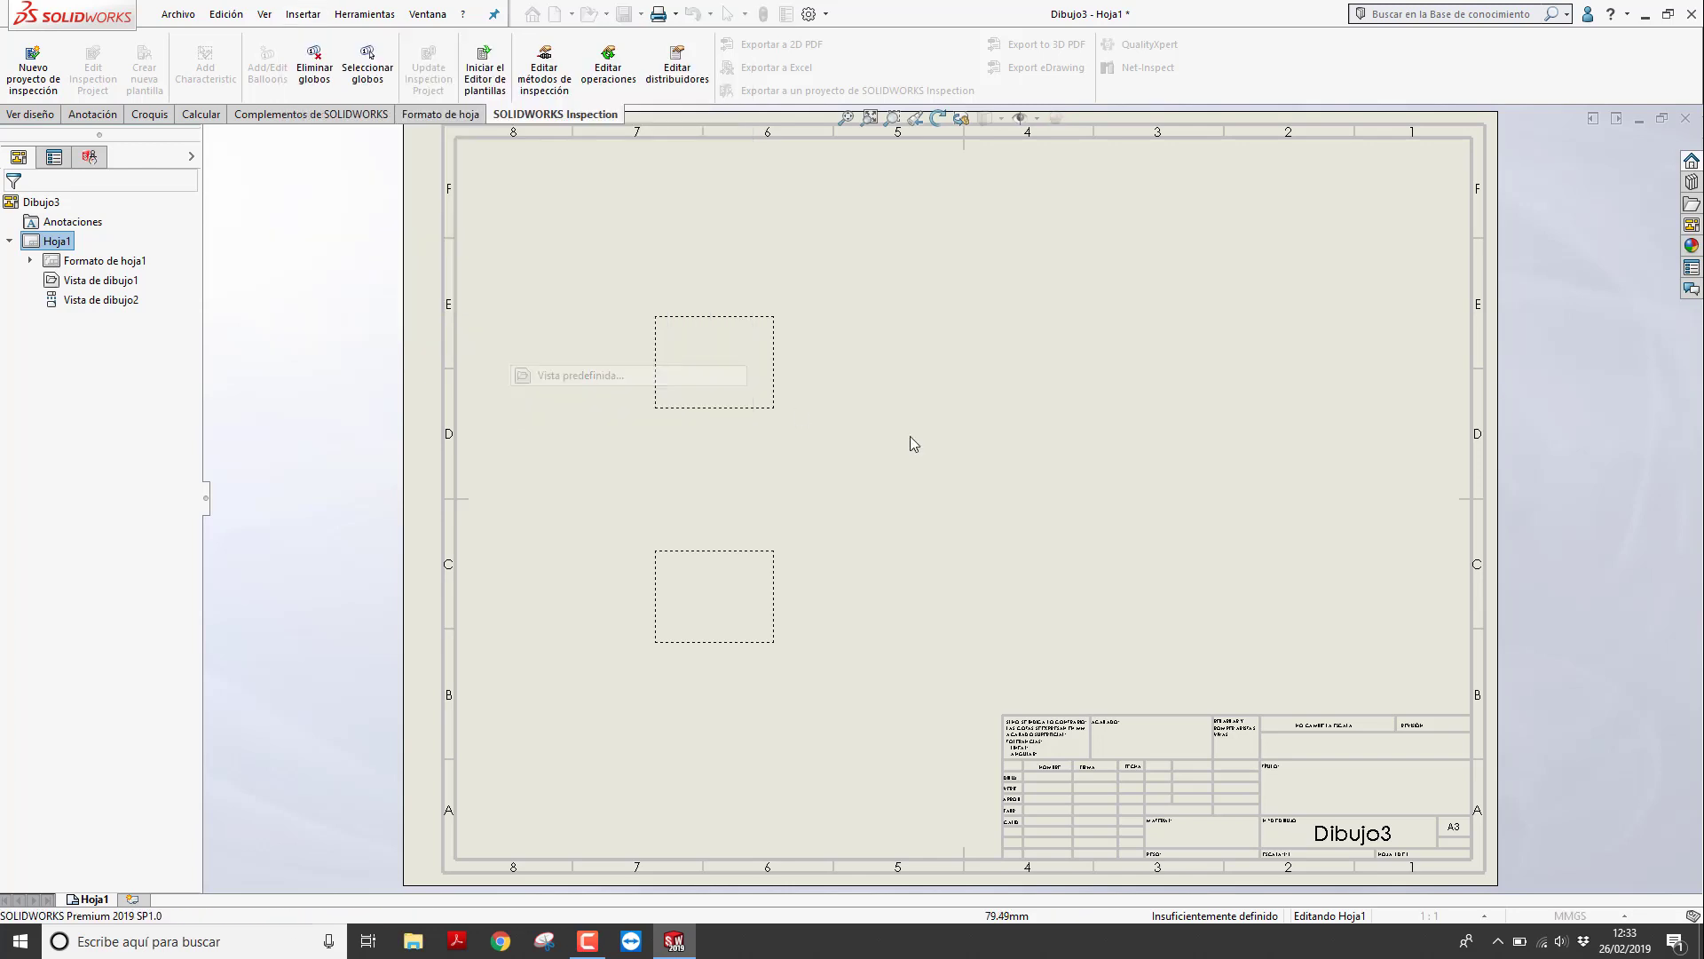
left_click(1209, 559)
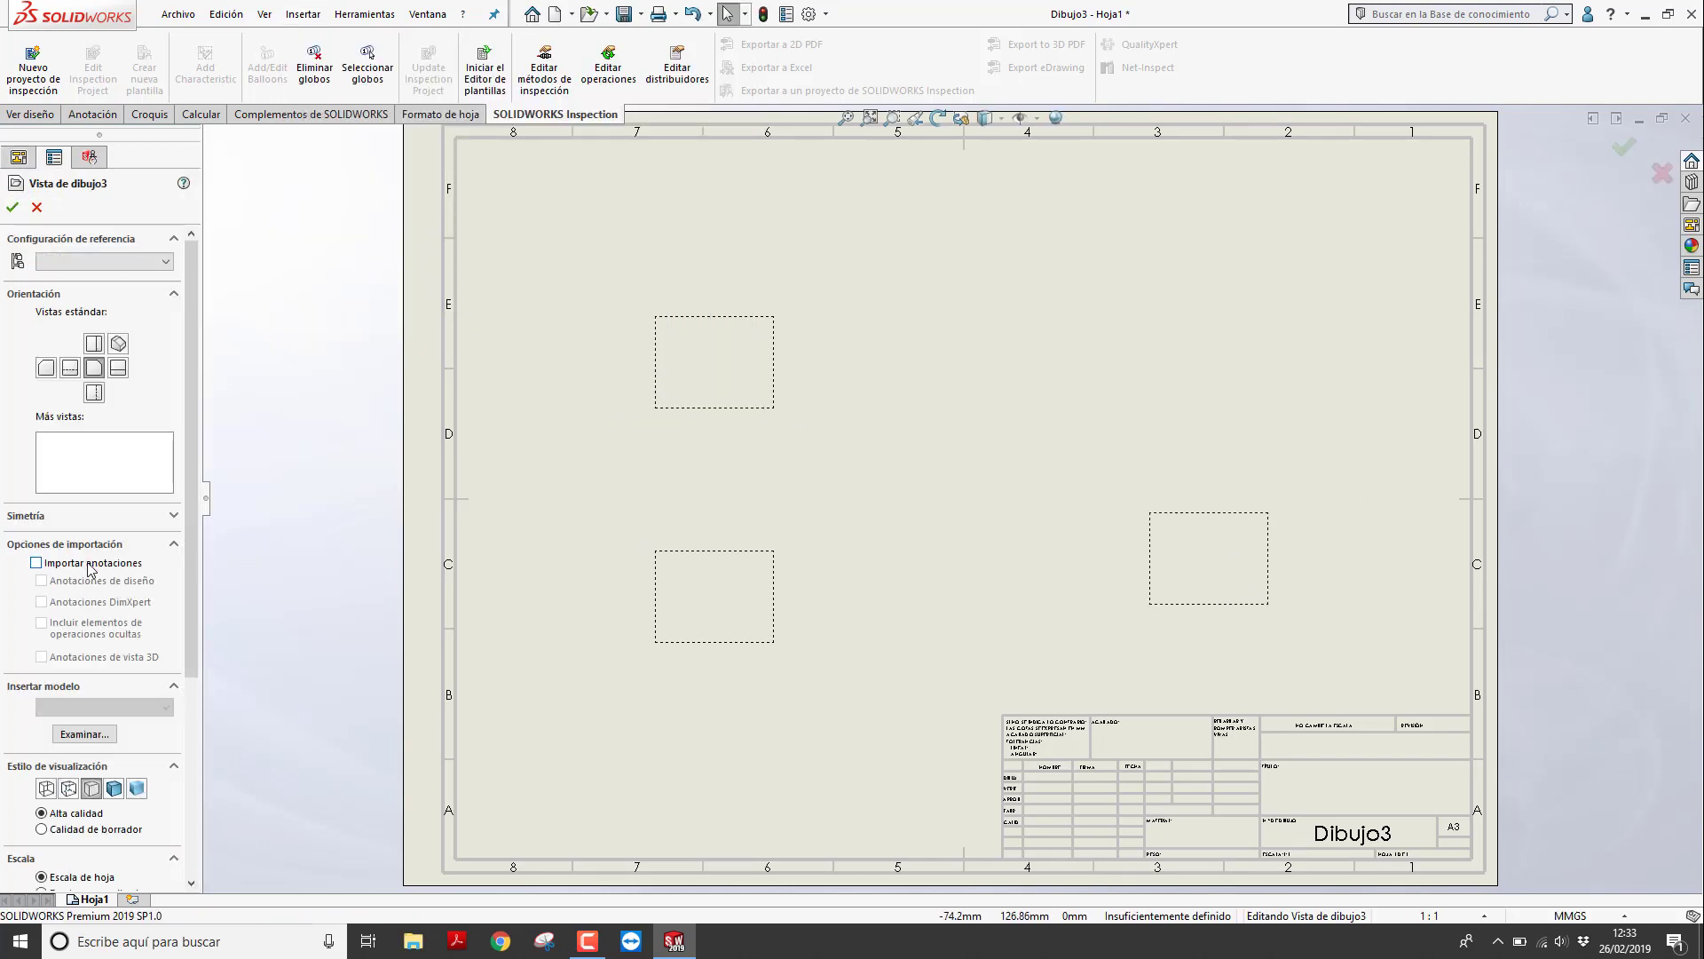
left_click(119, 345)
left_click(114, 789)
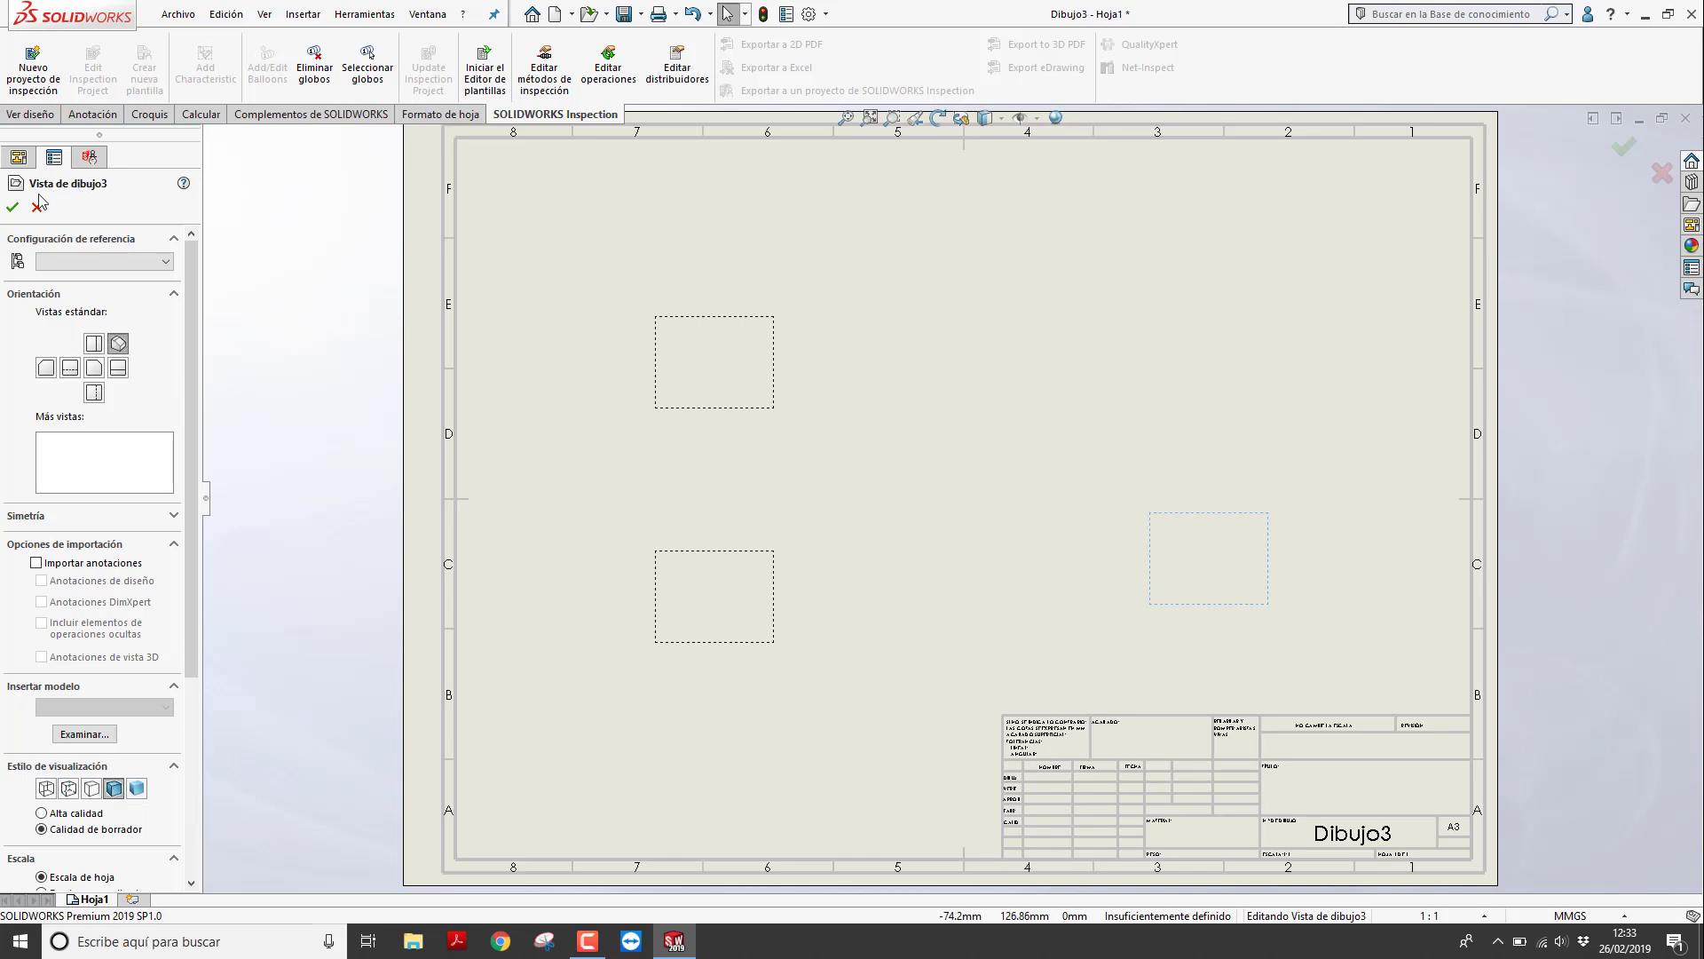
left_click(12, 207)
left_click(1134, 295)
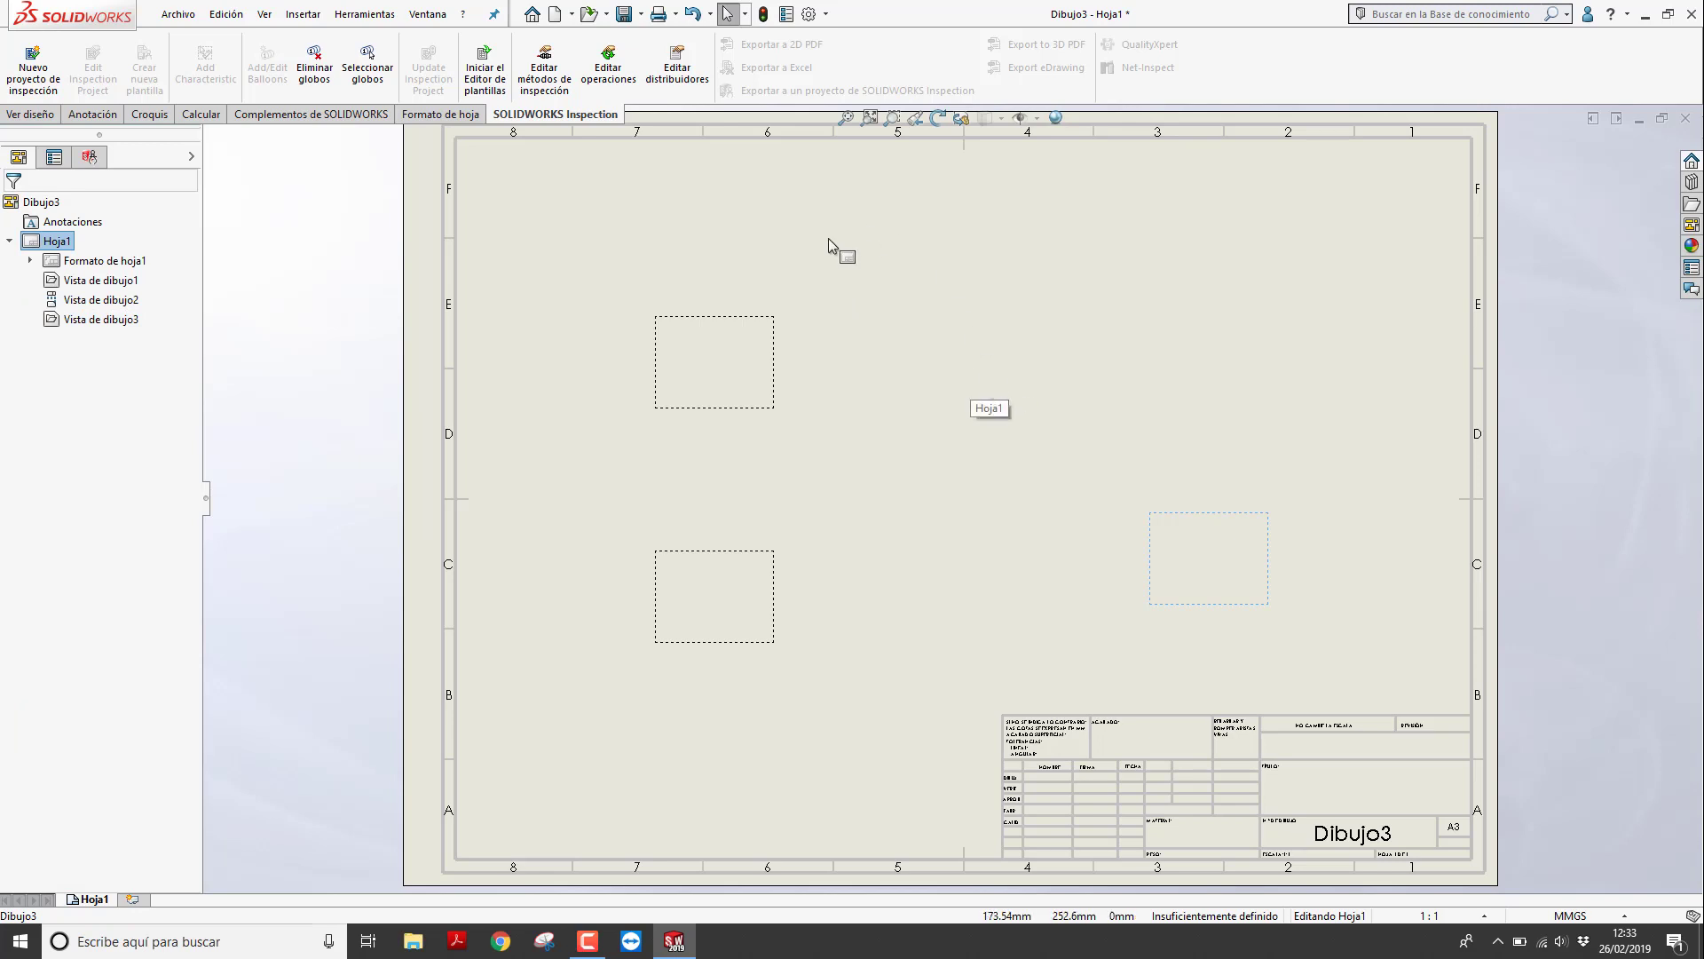
Save the drawing as the Plantillas de dibujo (*.drwdot) template 'Auto'
left_click(641, 15)
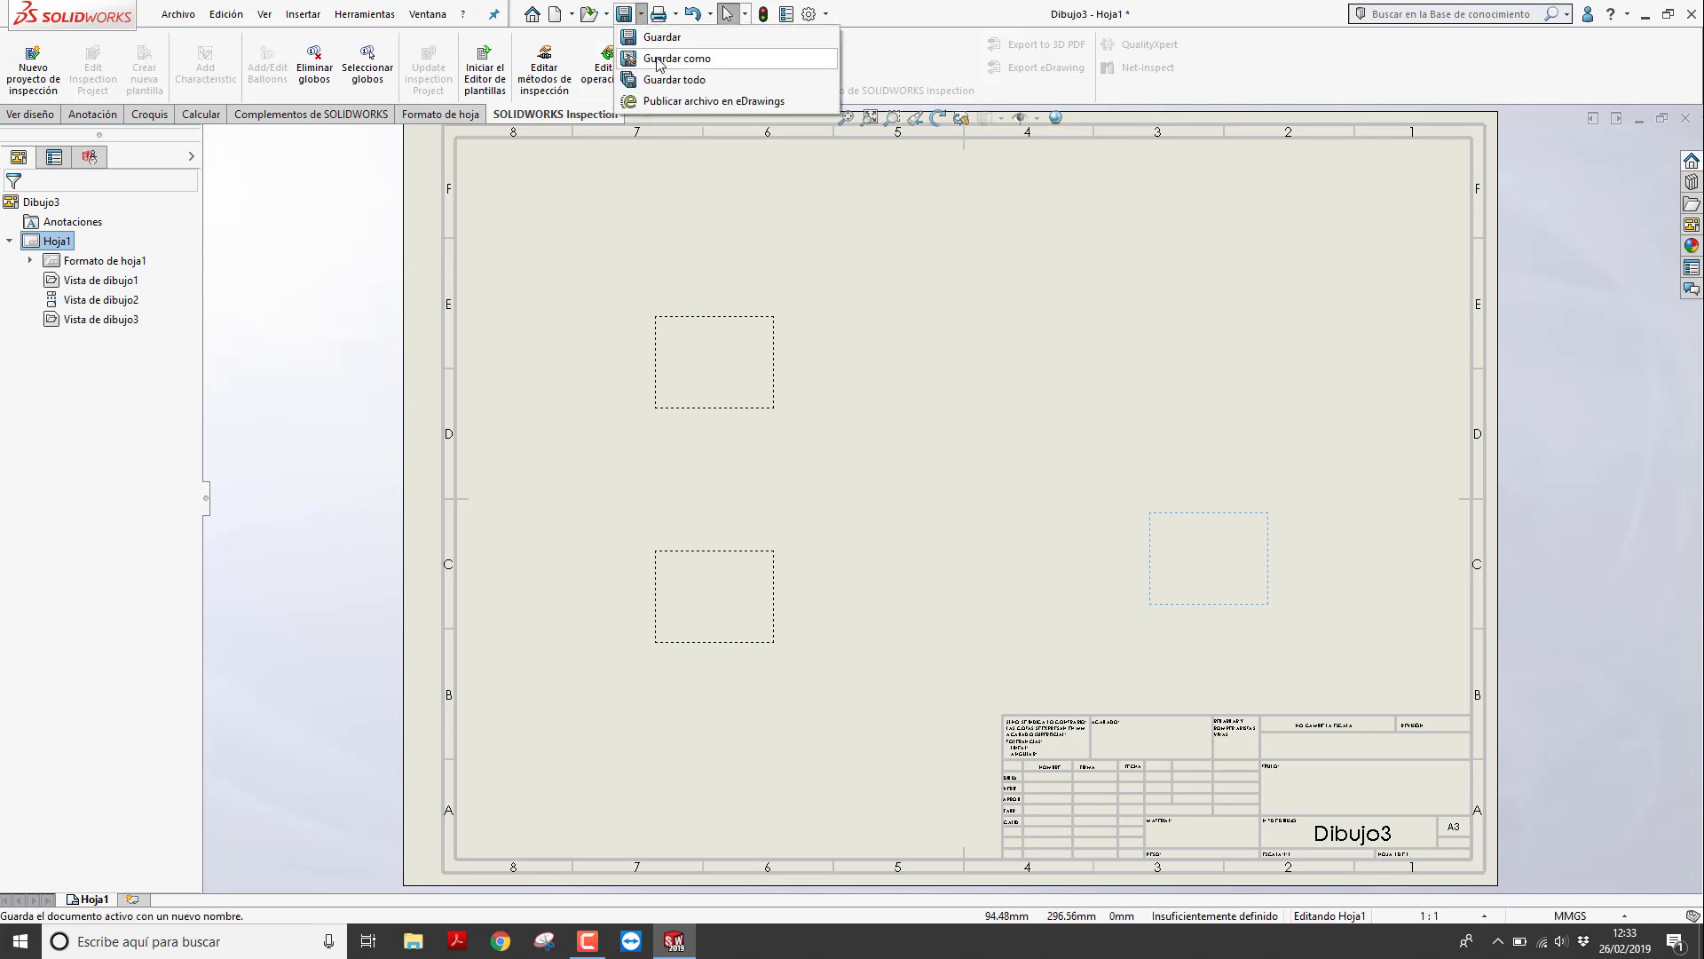
left_click(658, 58)
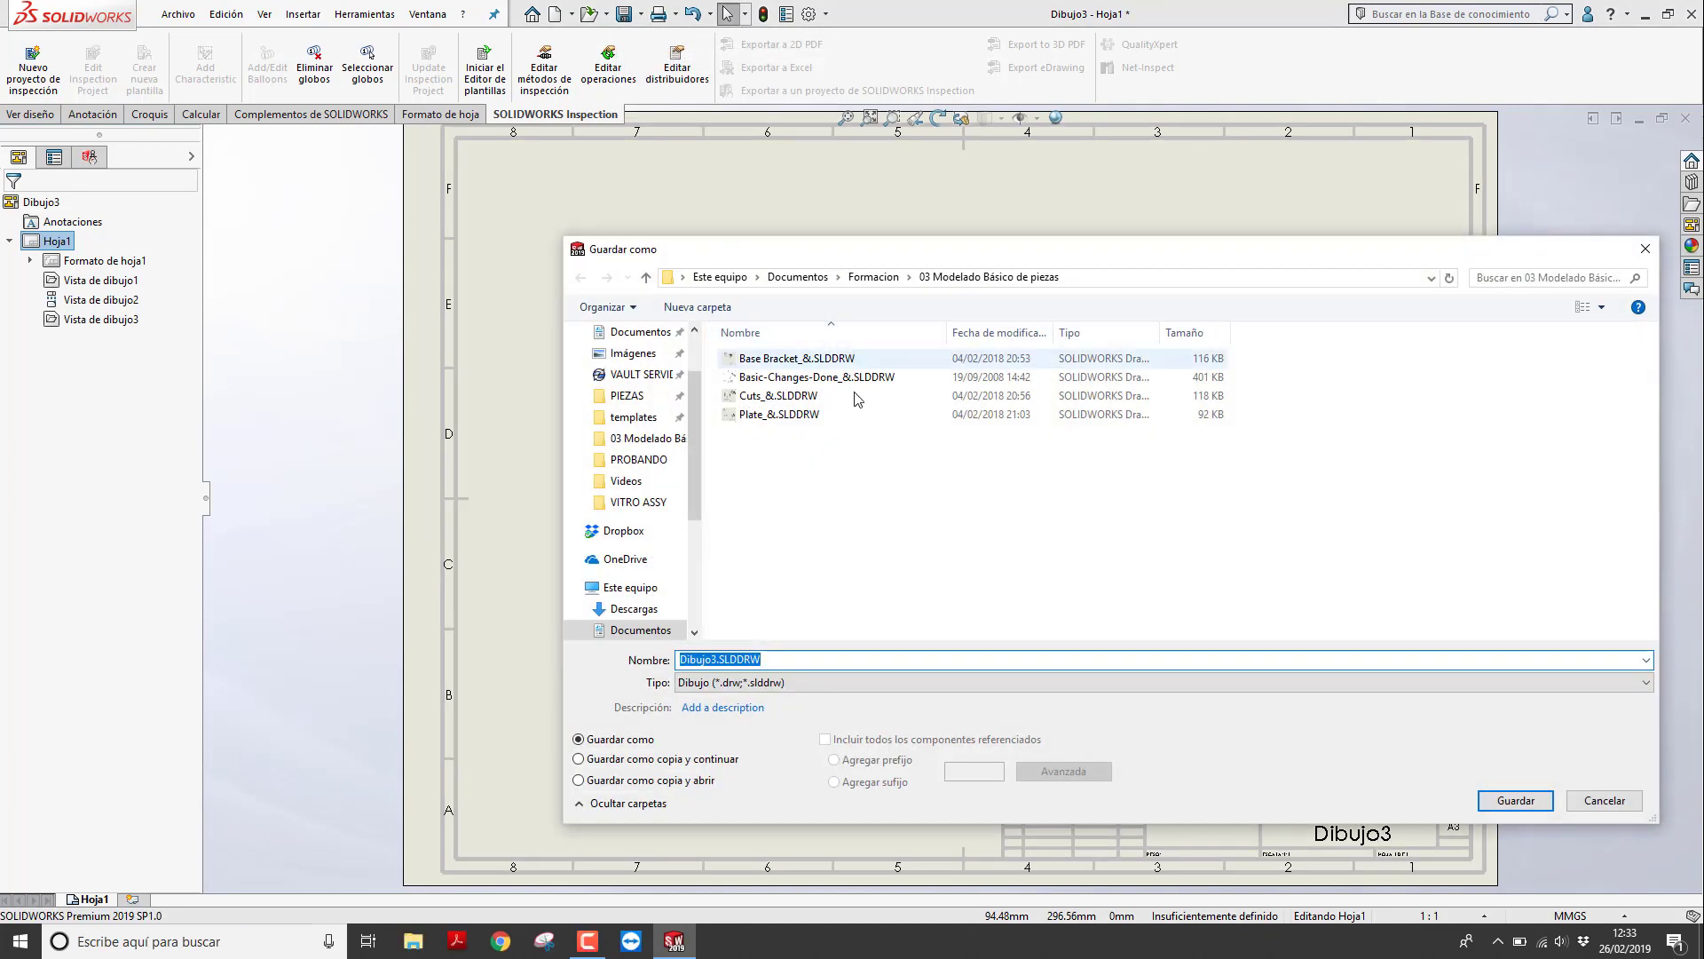
left_click(811, 681)
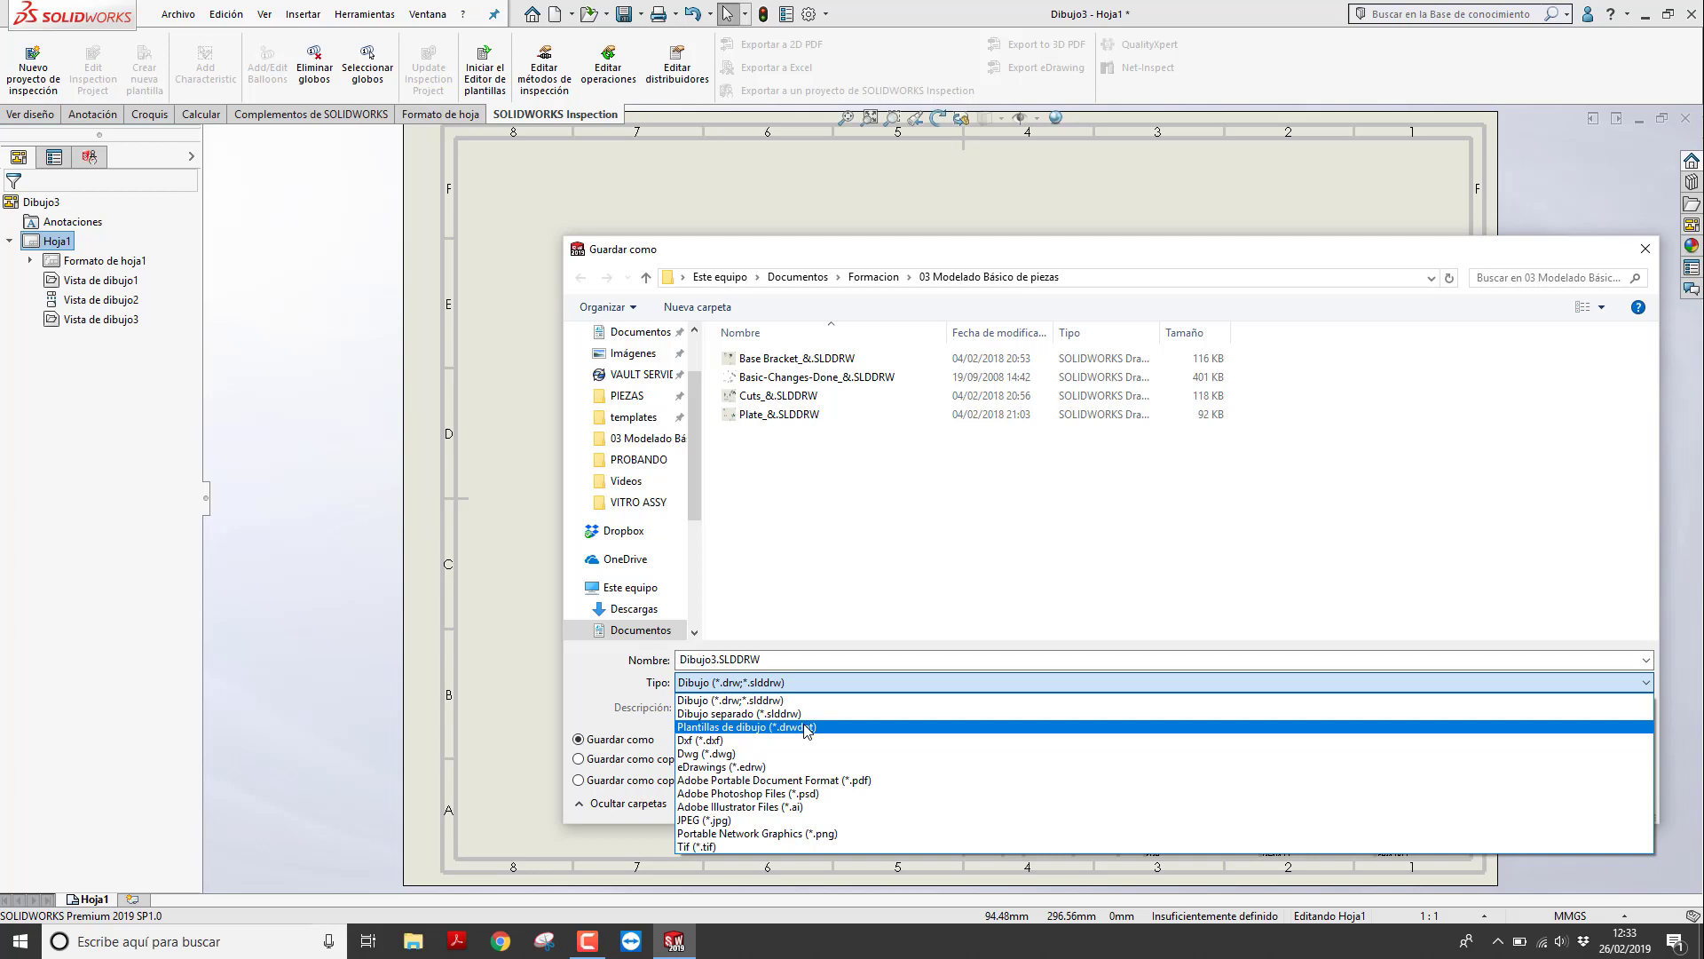
left_click(806, 727)
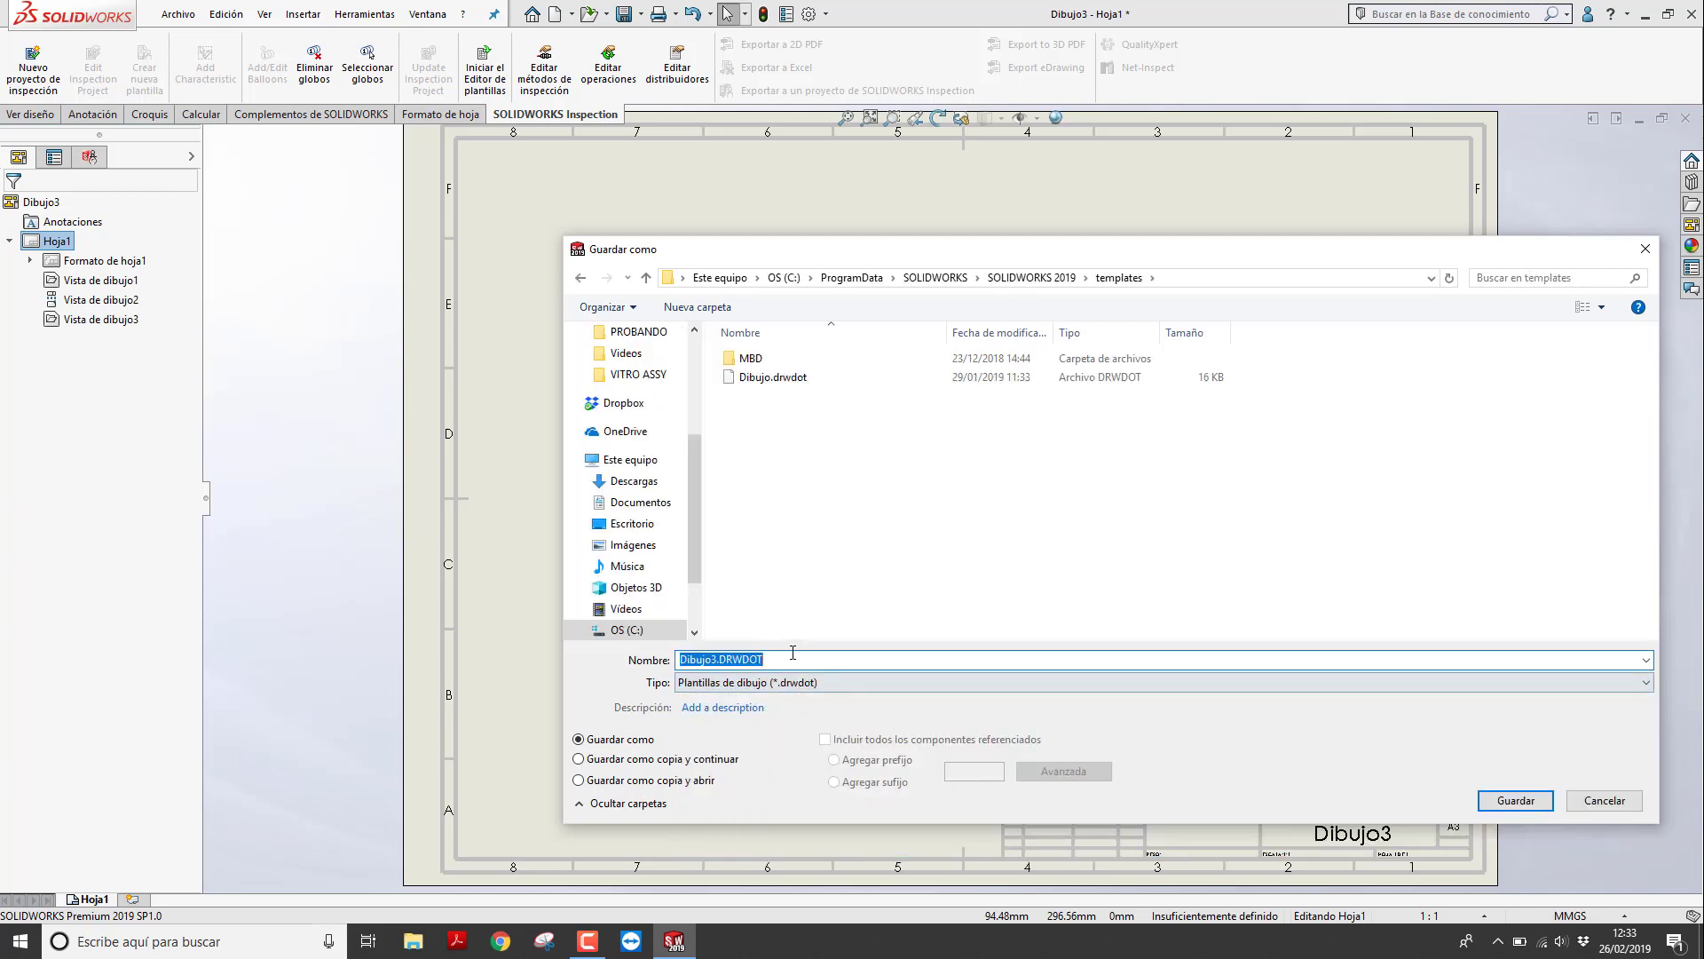
type("Auto")
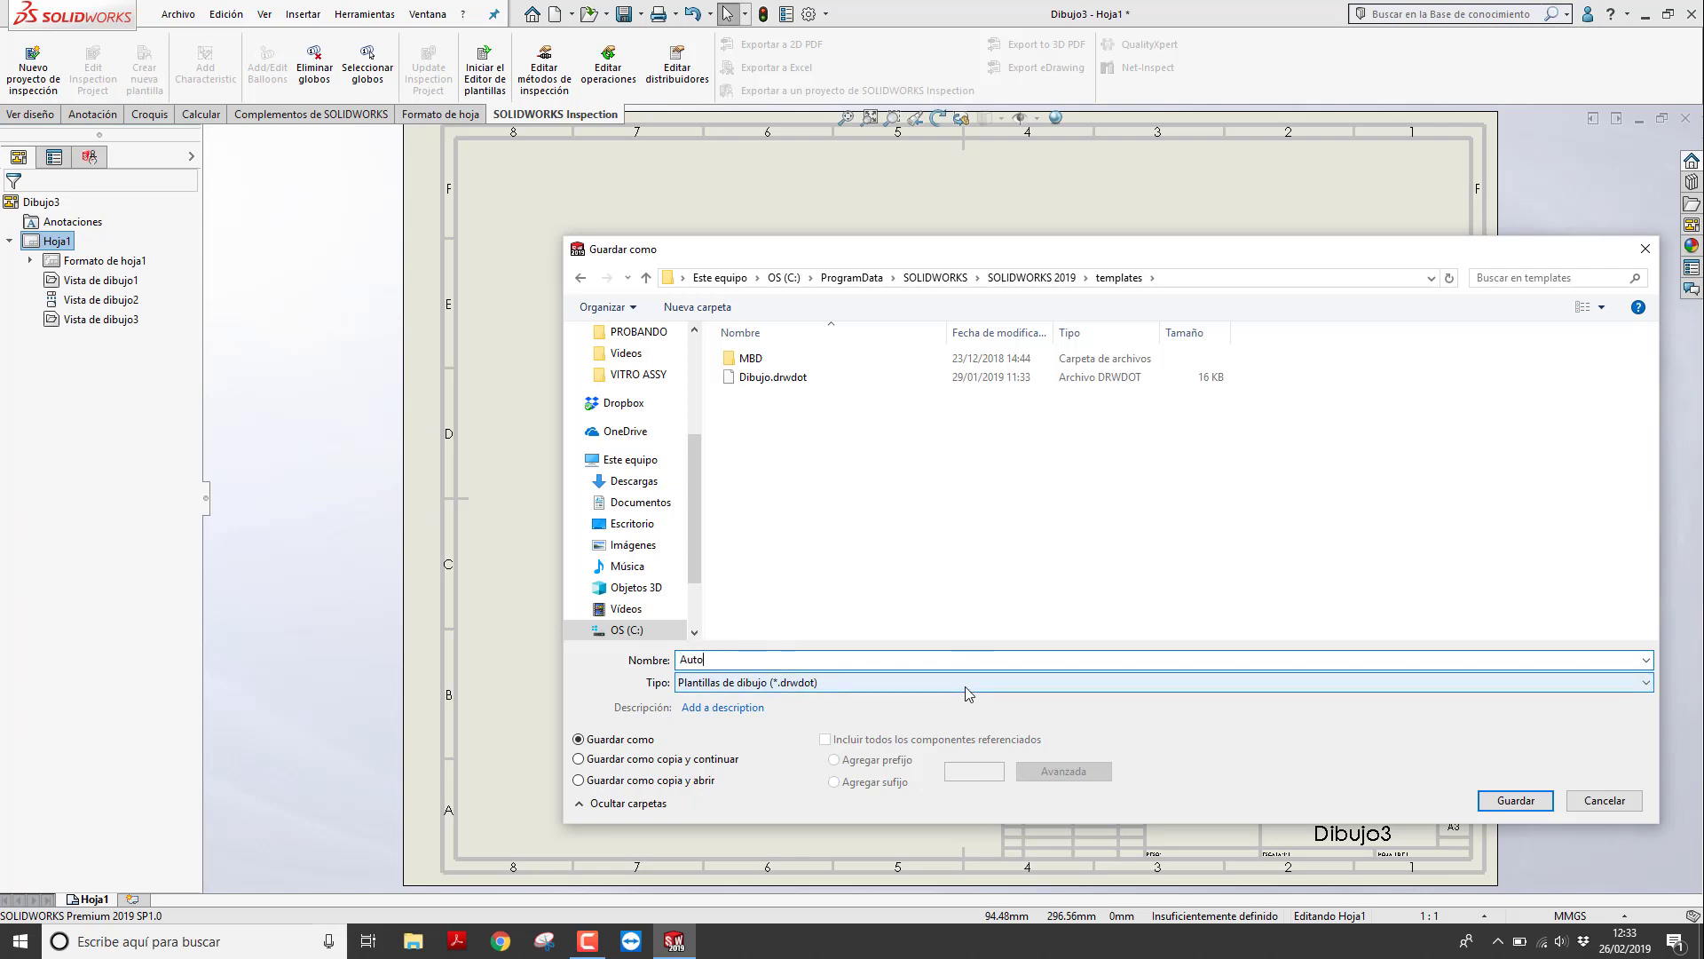
left_click(1512, 799)
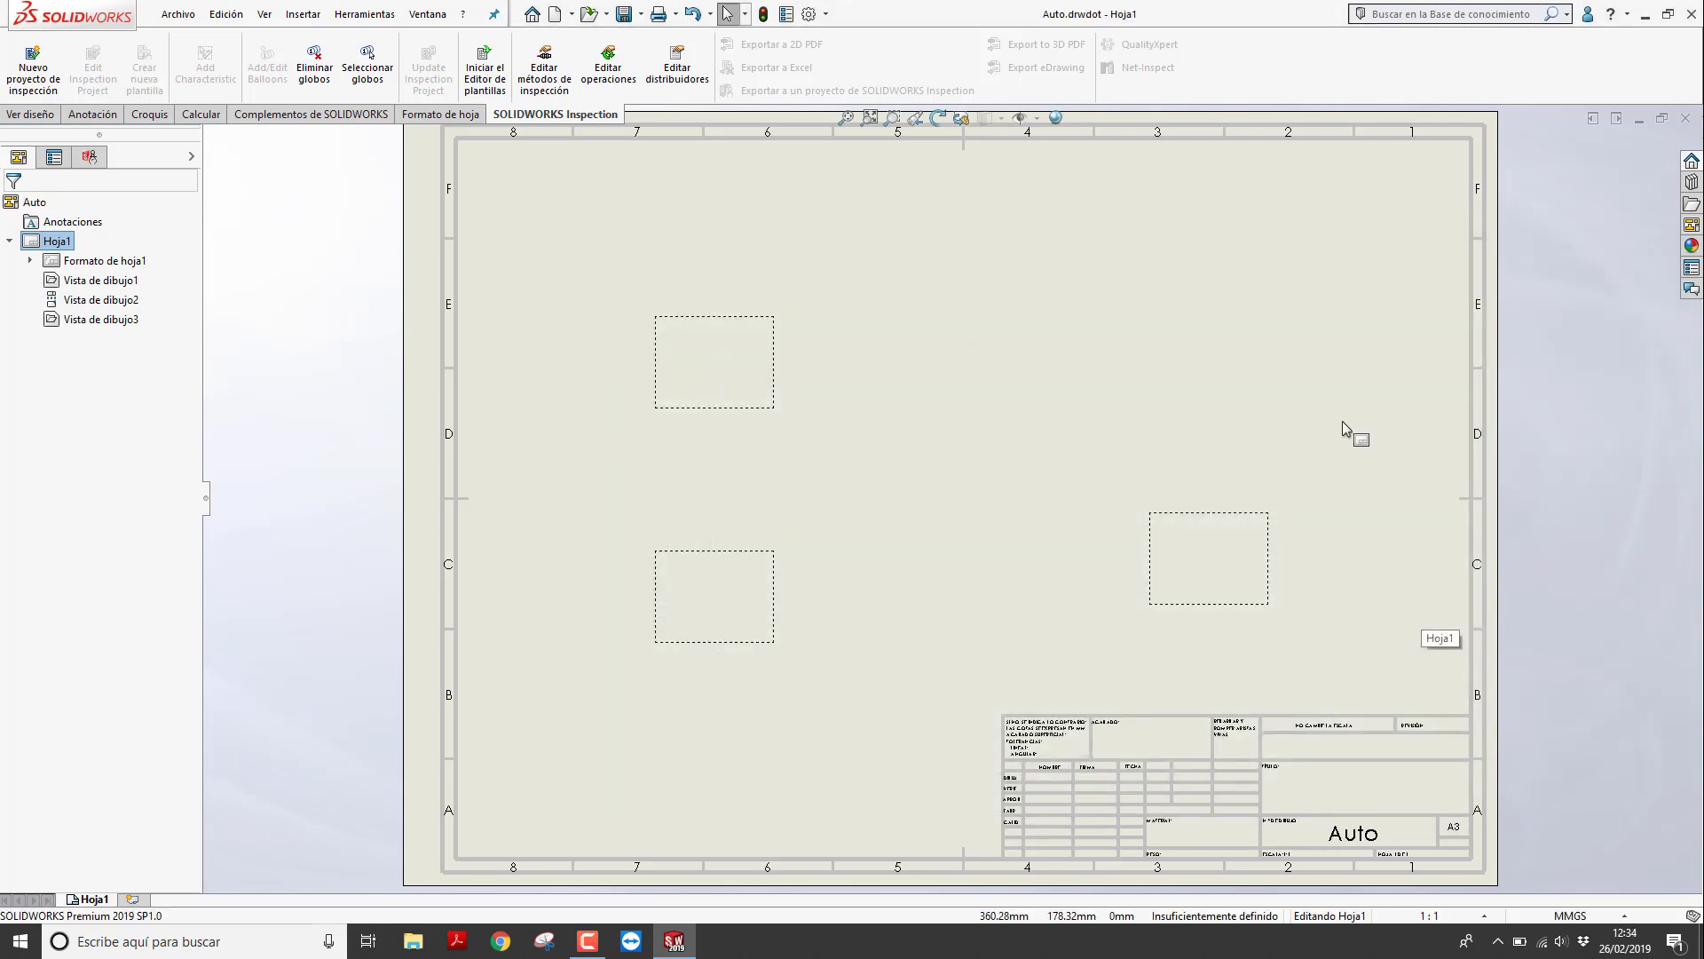
Close the template and SOLIDWORKS, then launch SOLIDWORKS 2019 Task Scheduler via a 'prog' search
left_click(1684, 119)
left_click(1694, 18)
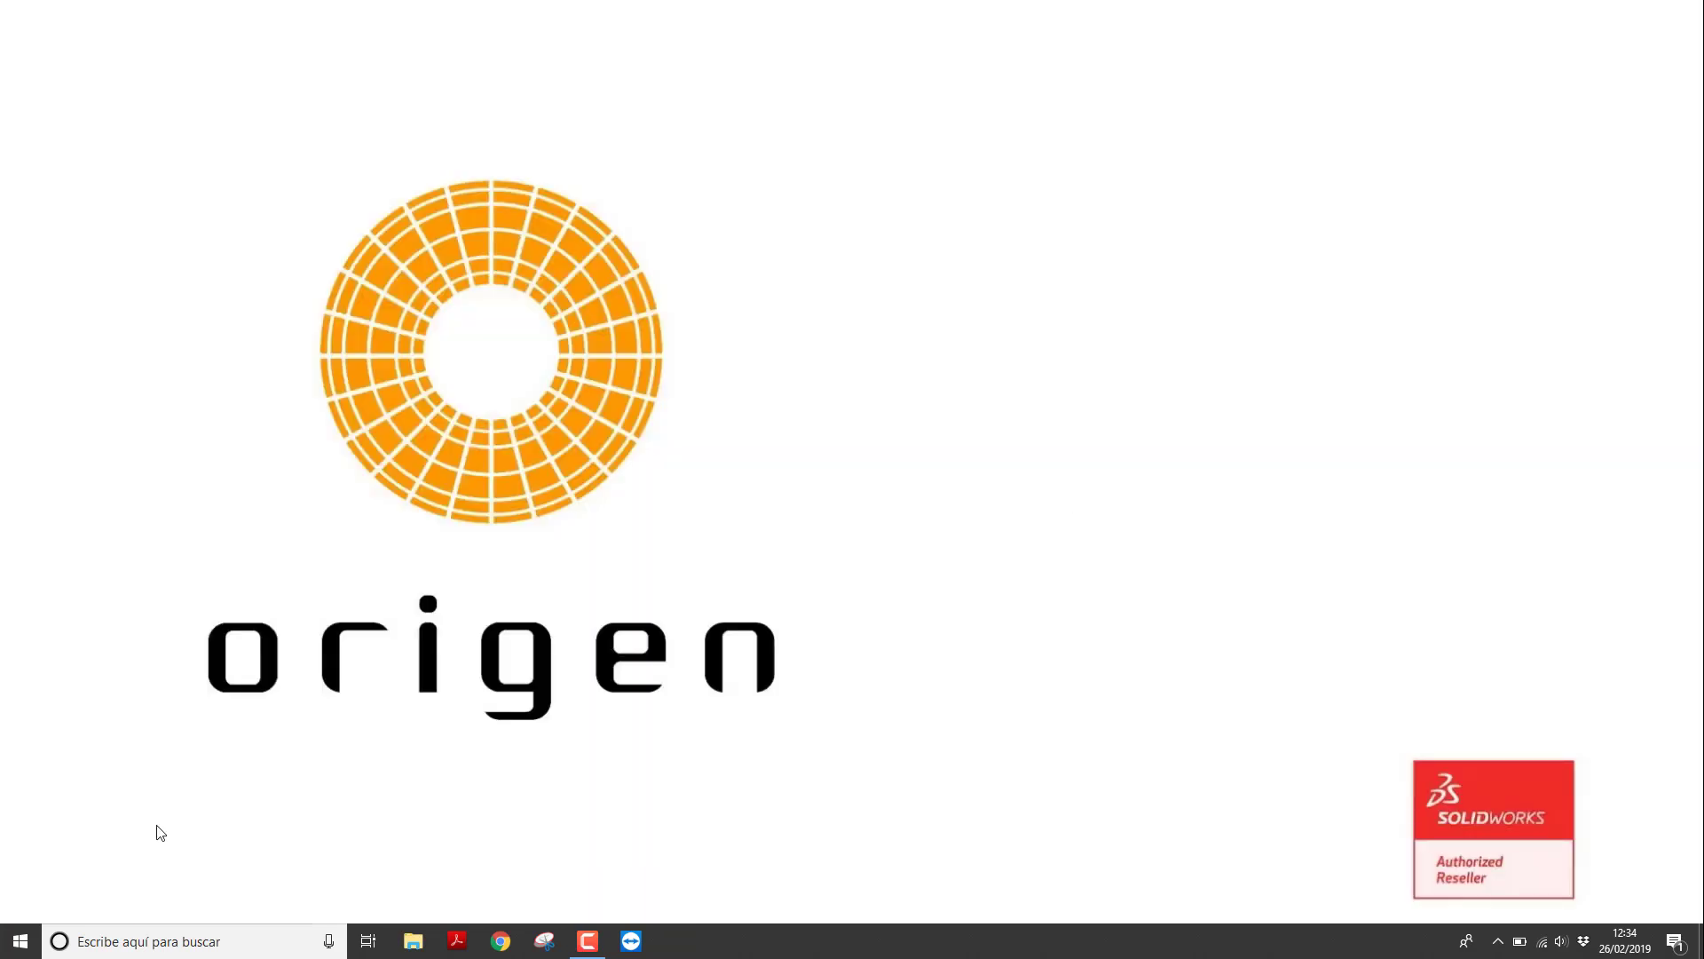
left_click(143, 943)
type("prog")
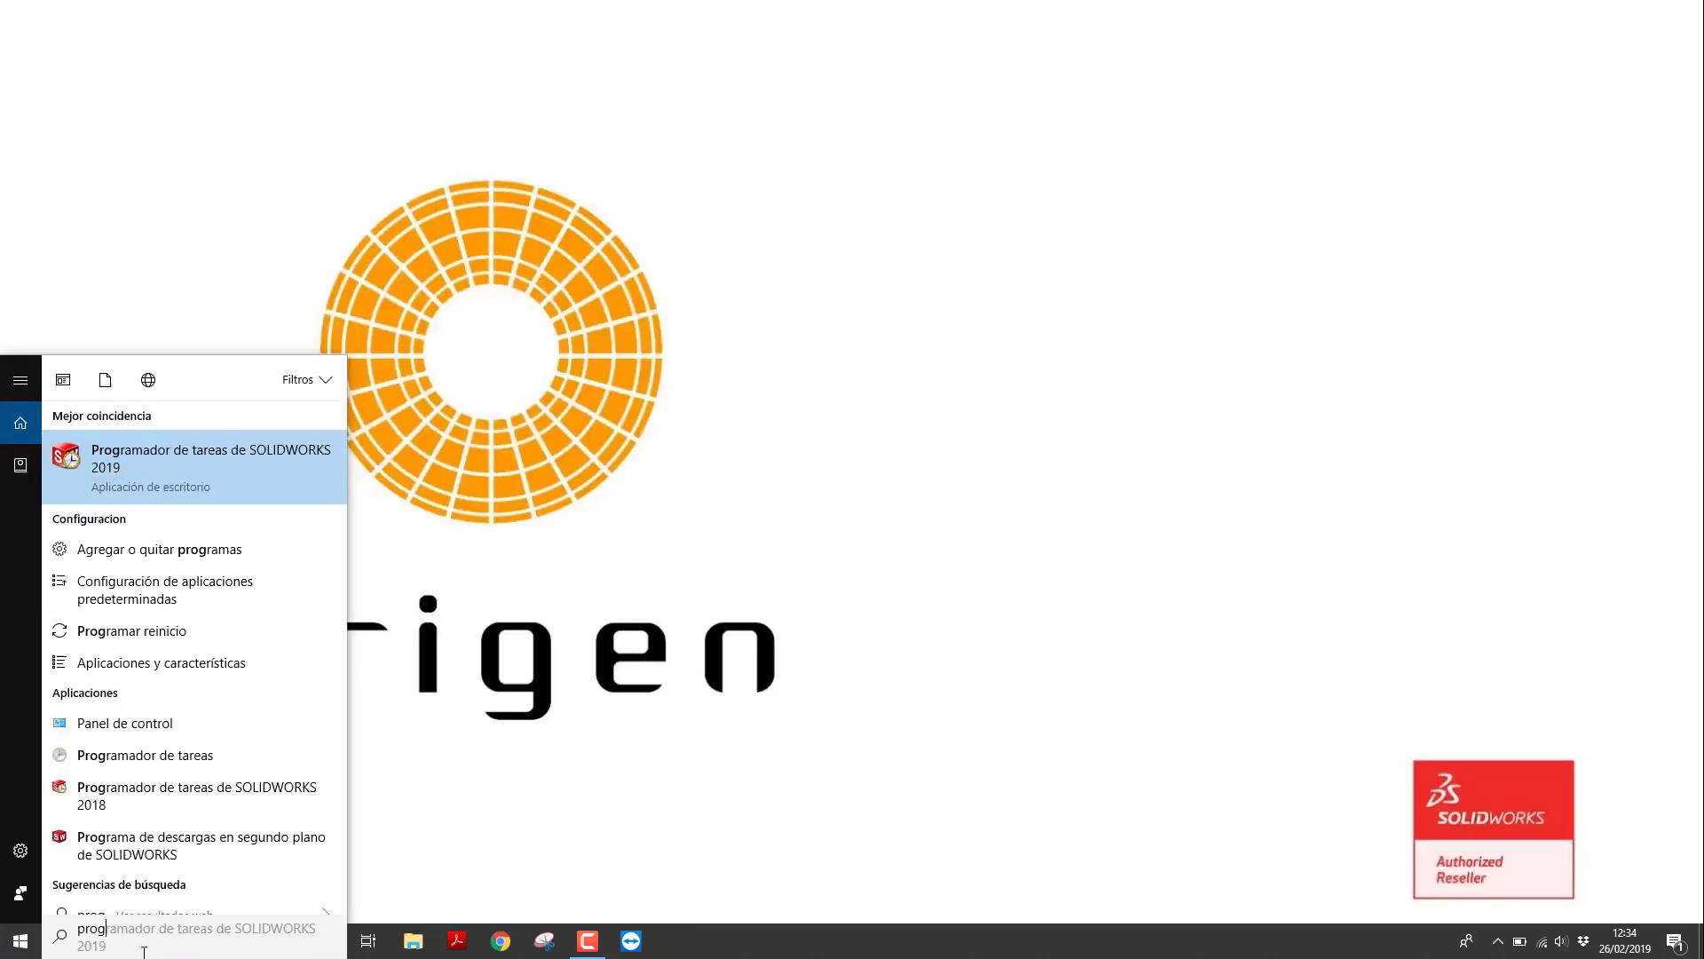
key("Return")
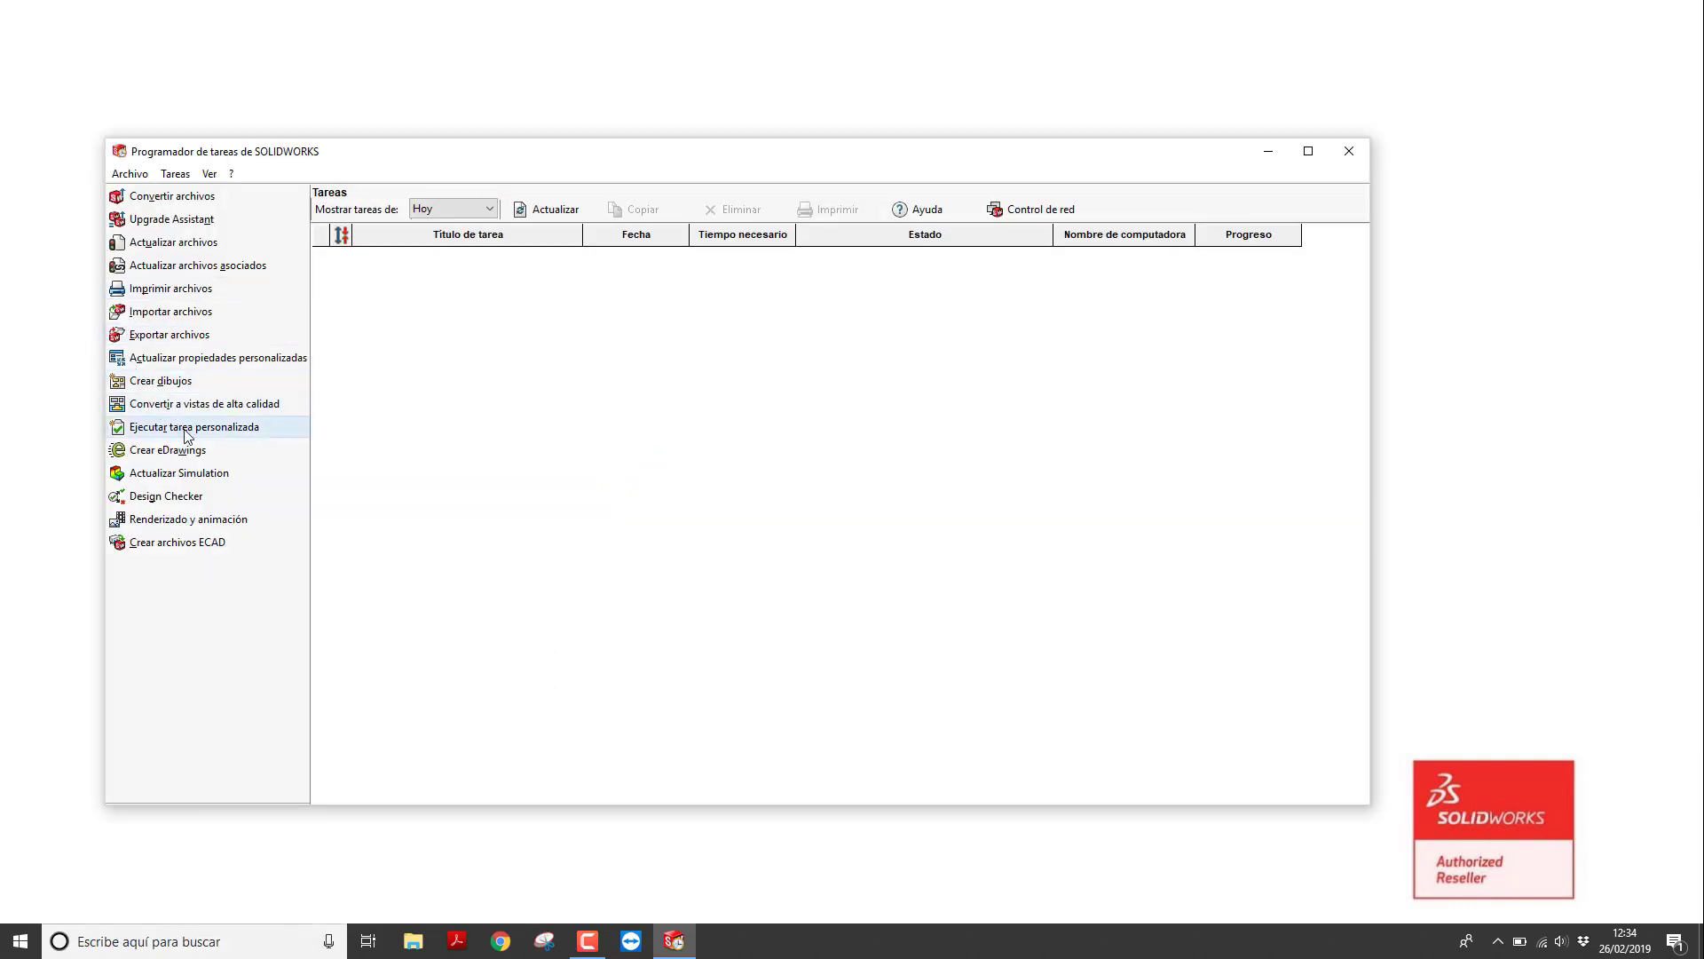
Start a Crear dibujos task and select Auto.drwdot from the templates folder
left_click(183, 385)
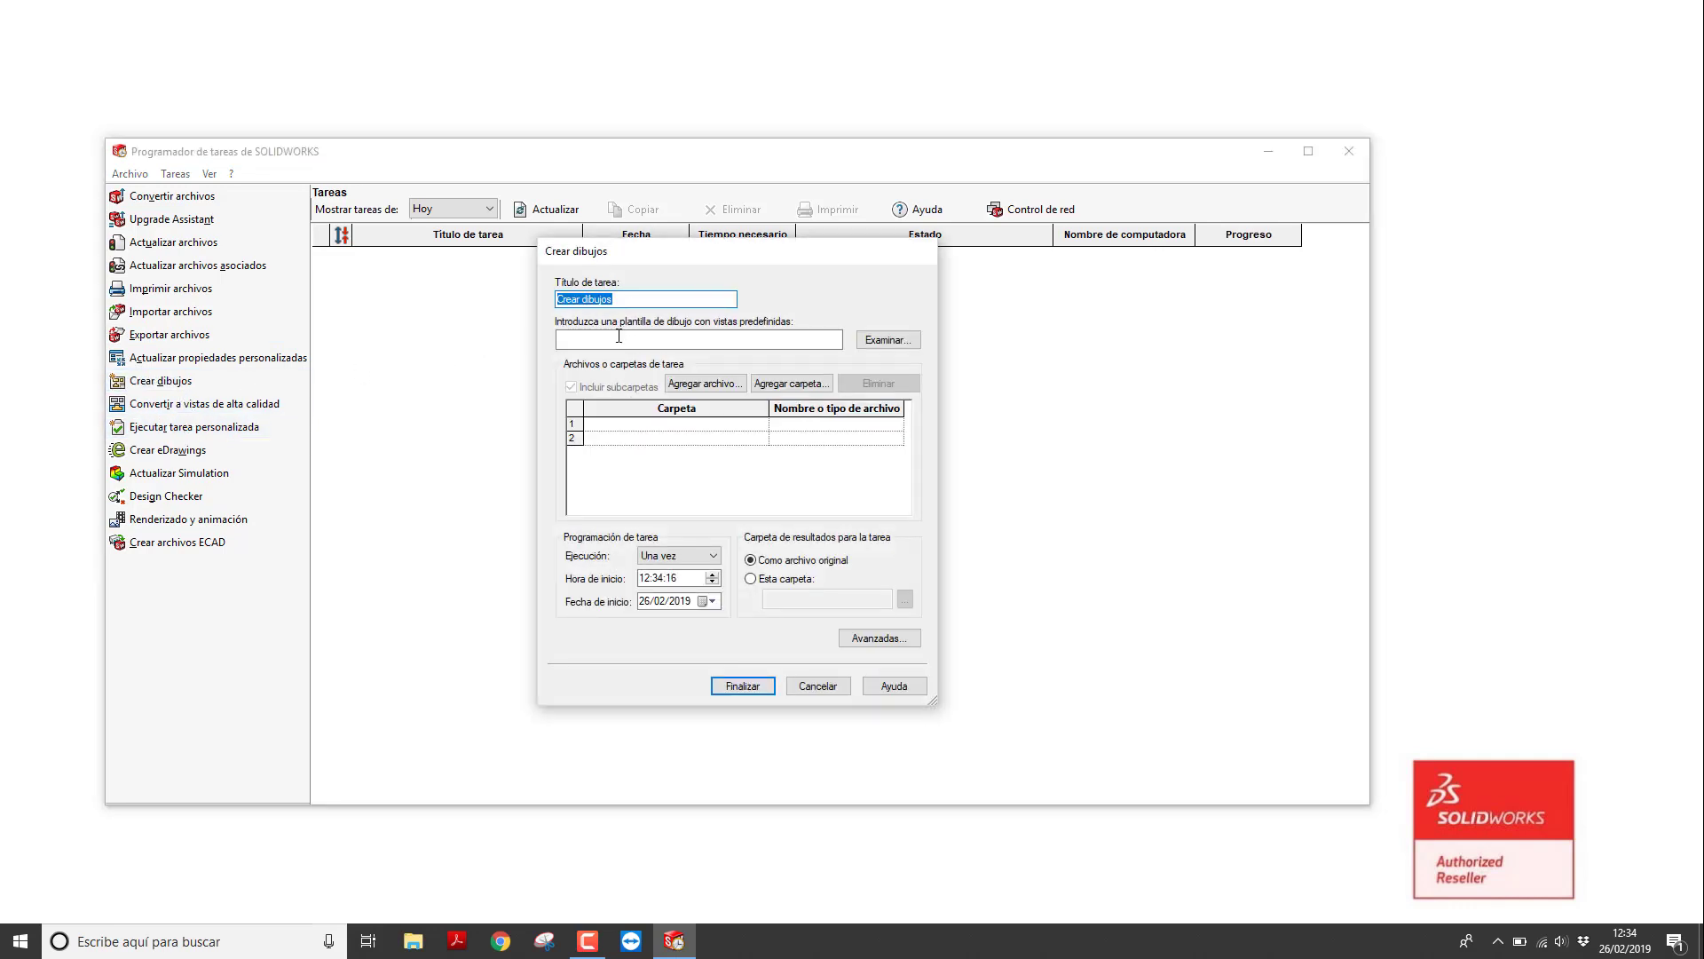
left_click(902, 347)
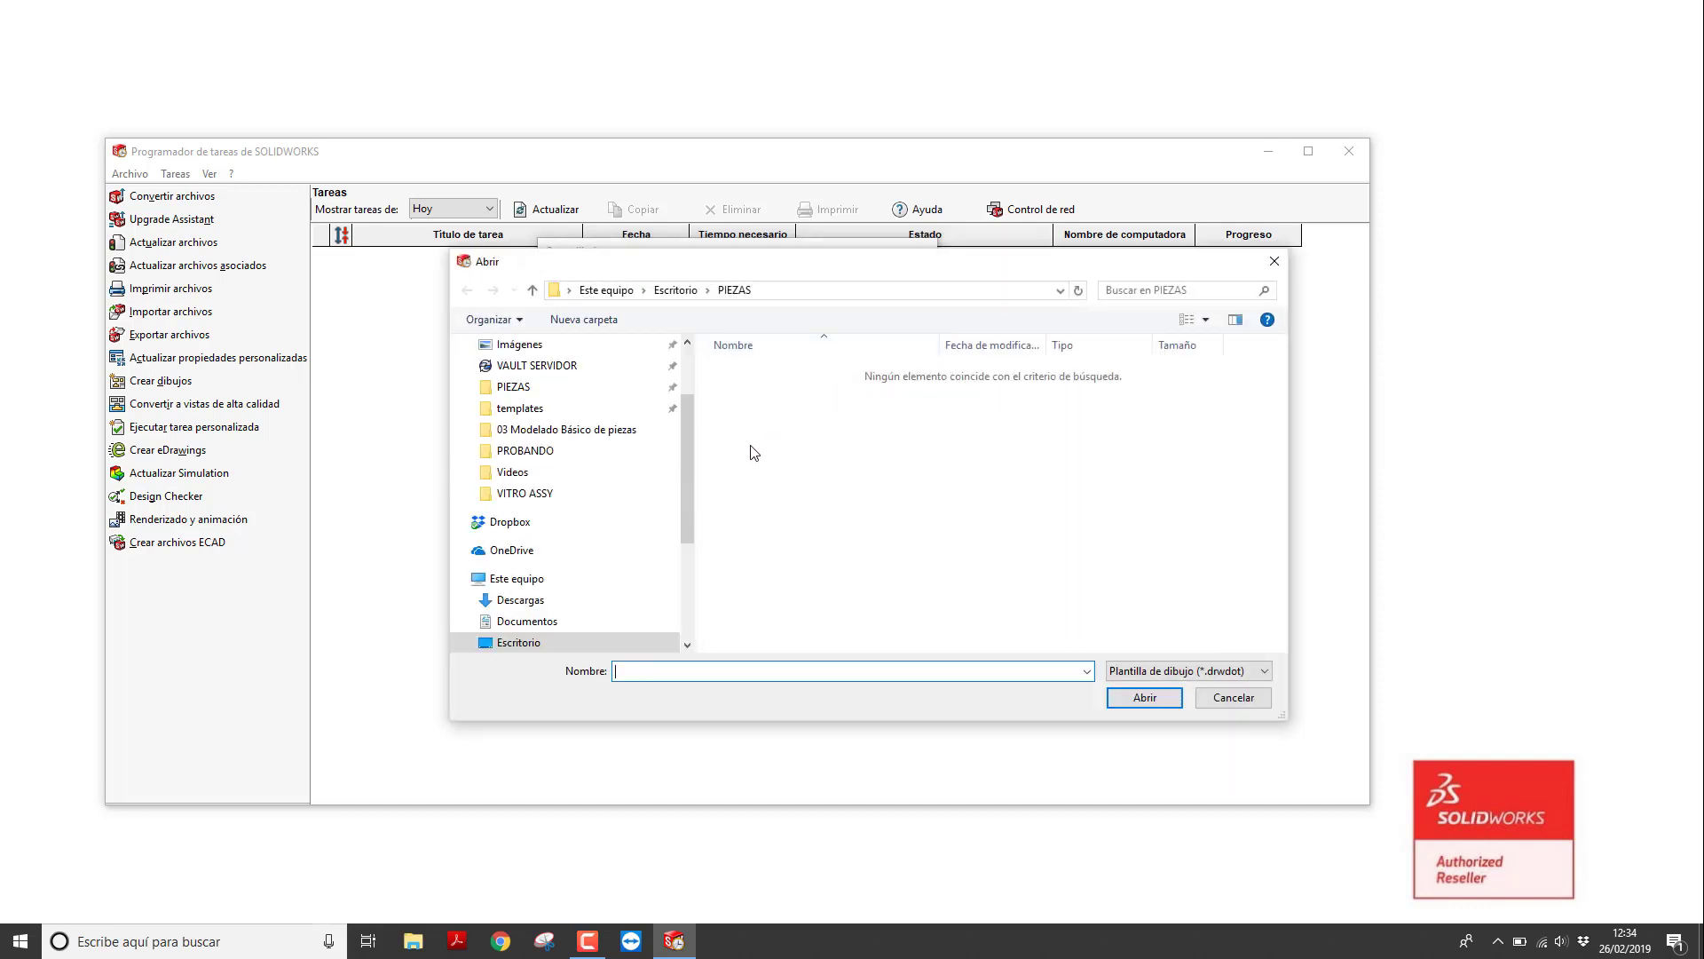
mouse_move(520, 407)
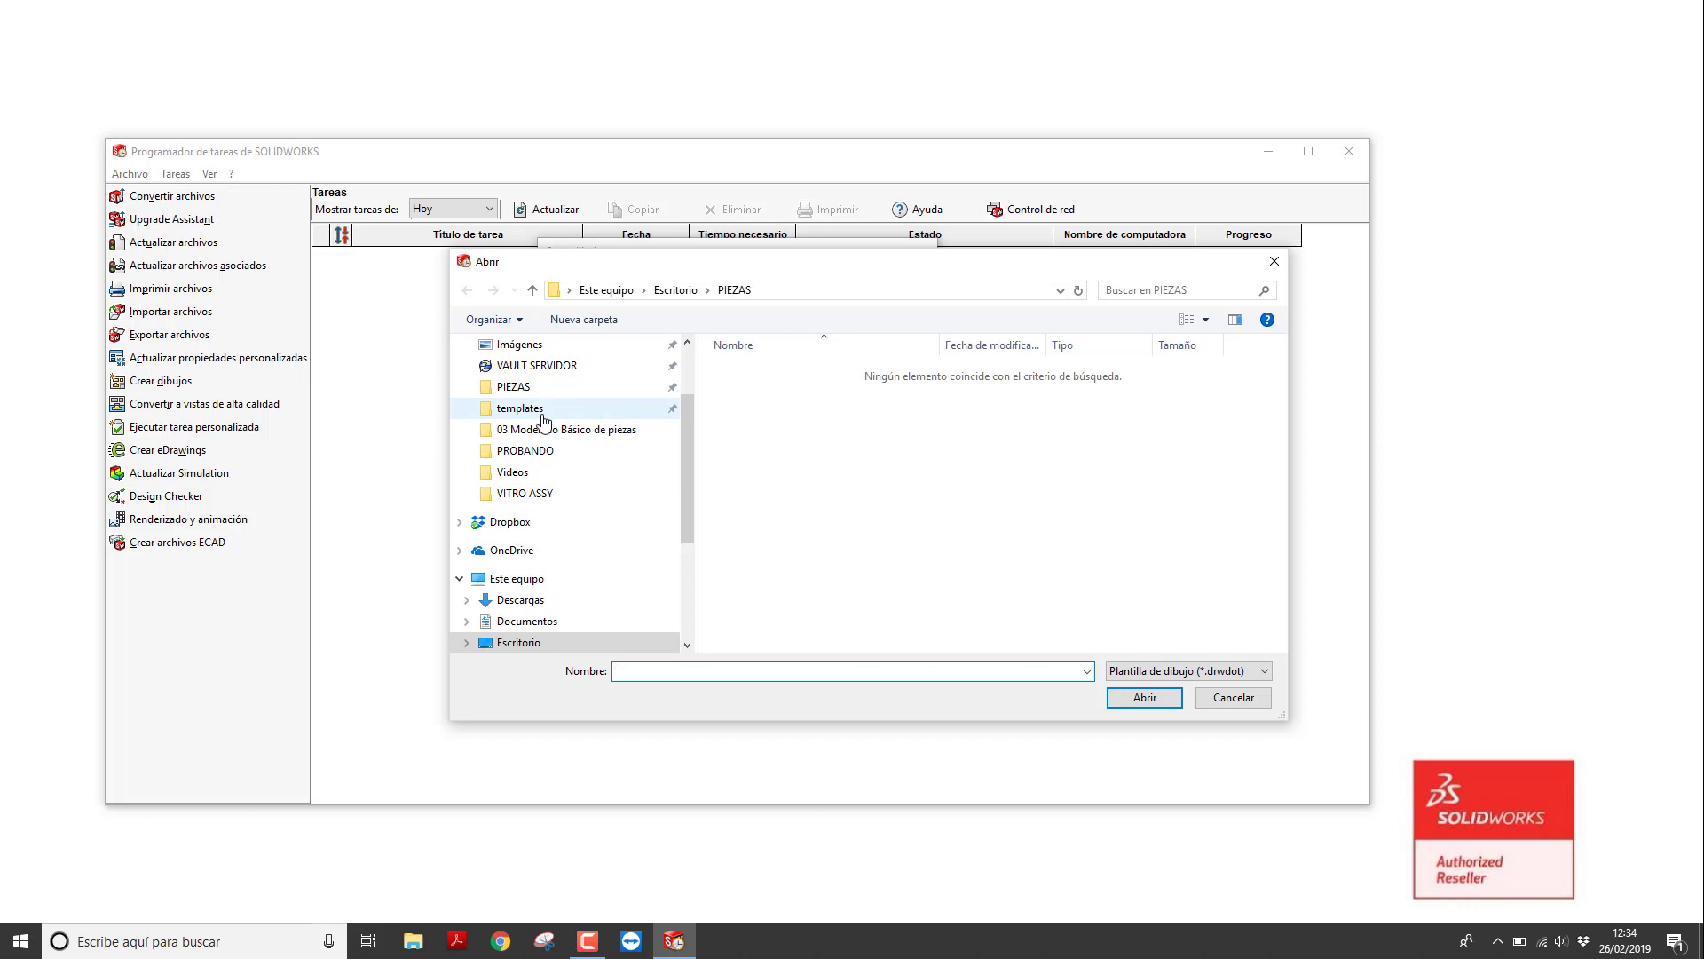
left_click(559, 410)
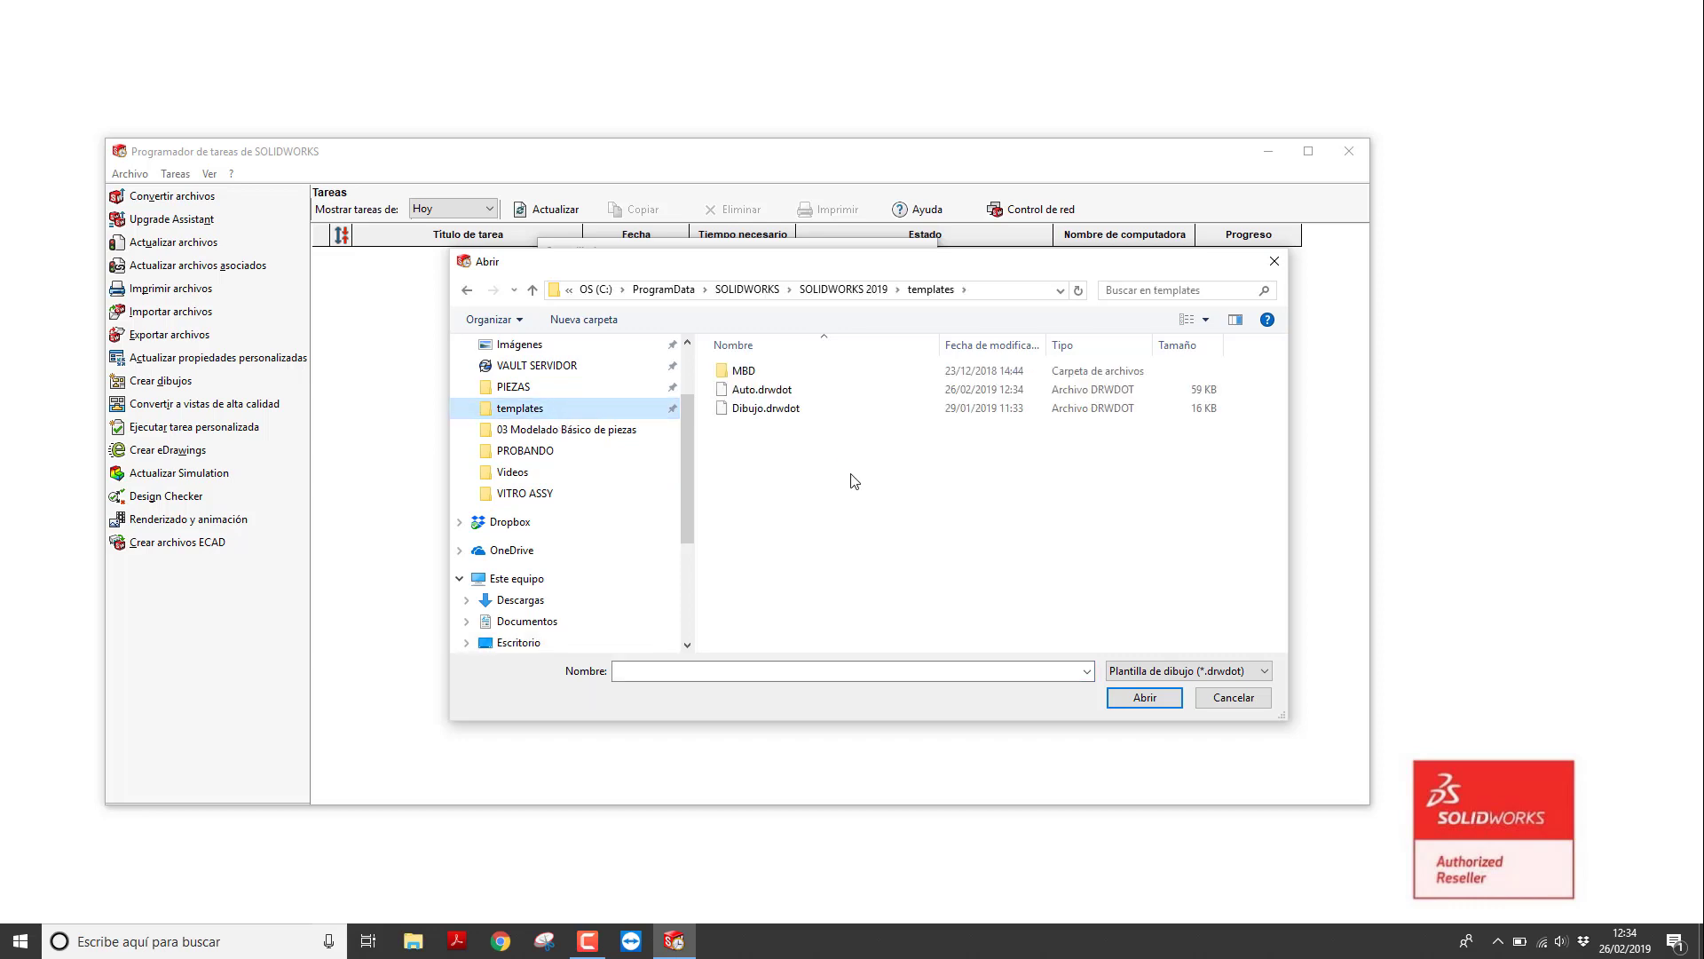
left_click(786, 398)
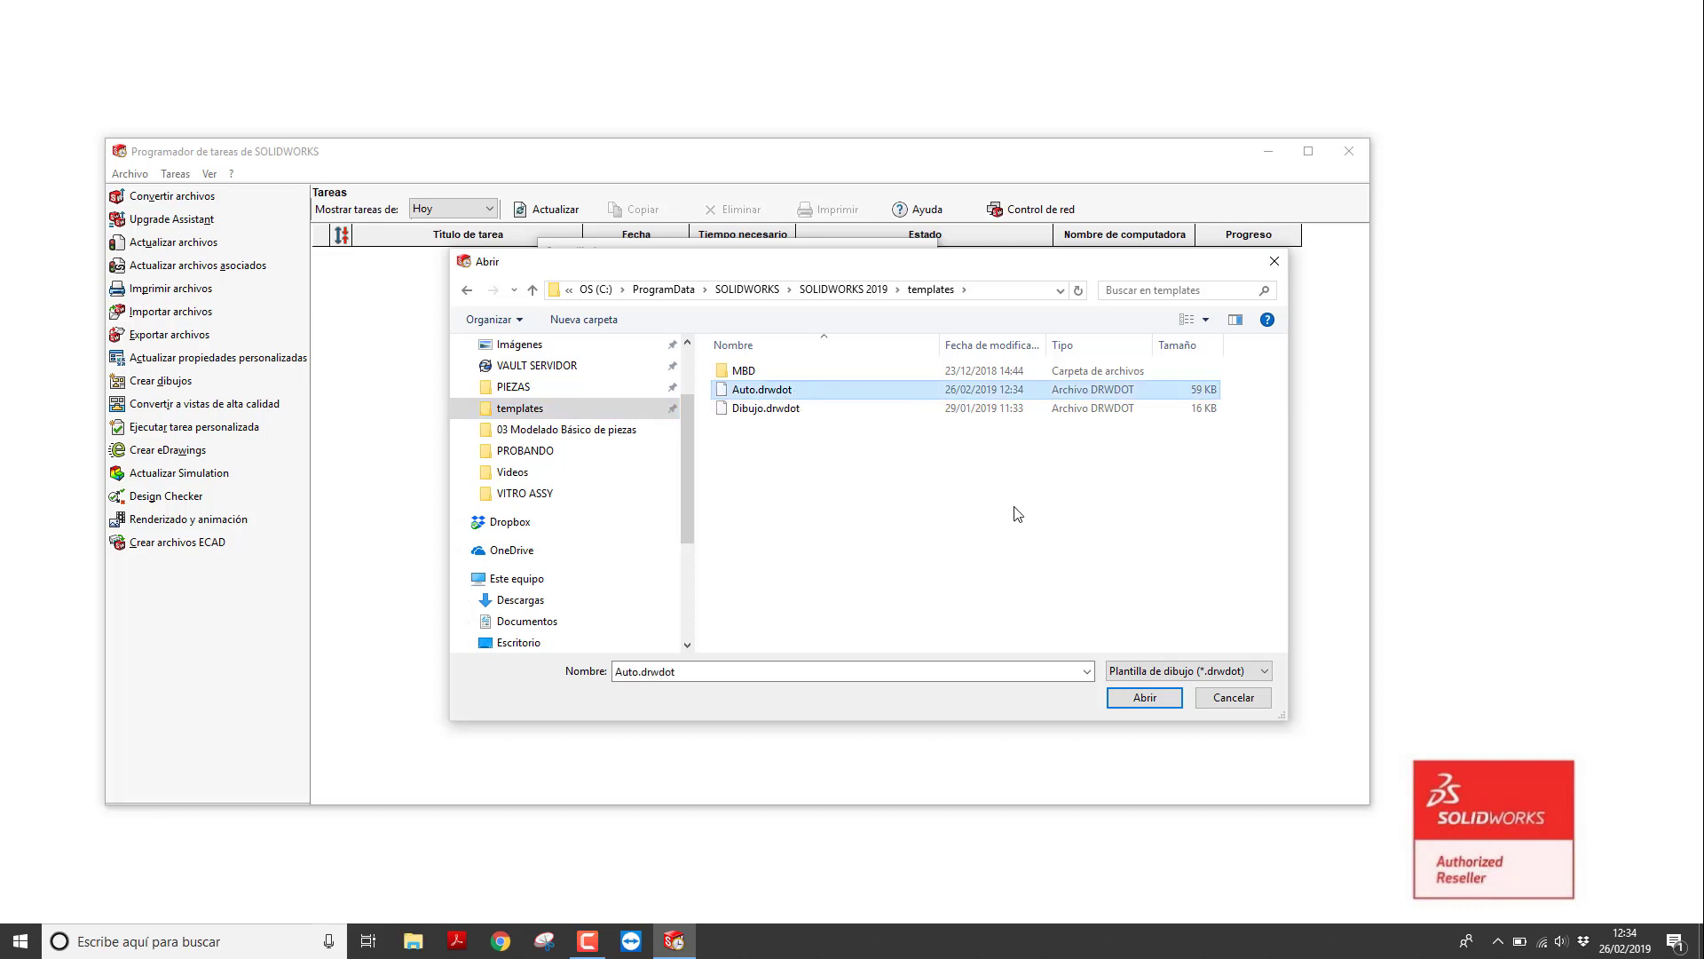
left_click(1163, 701)
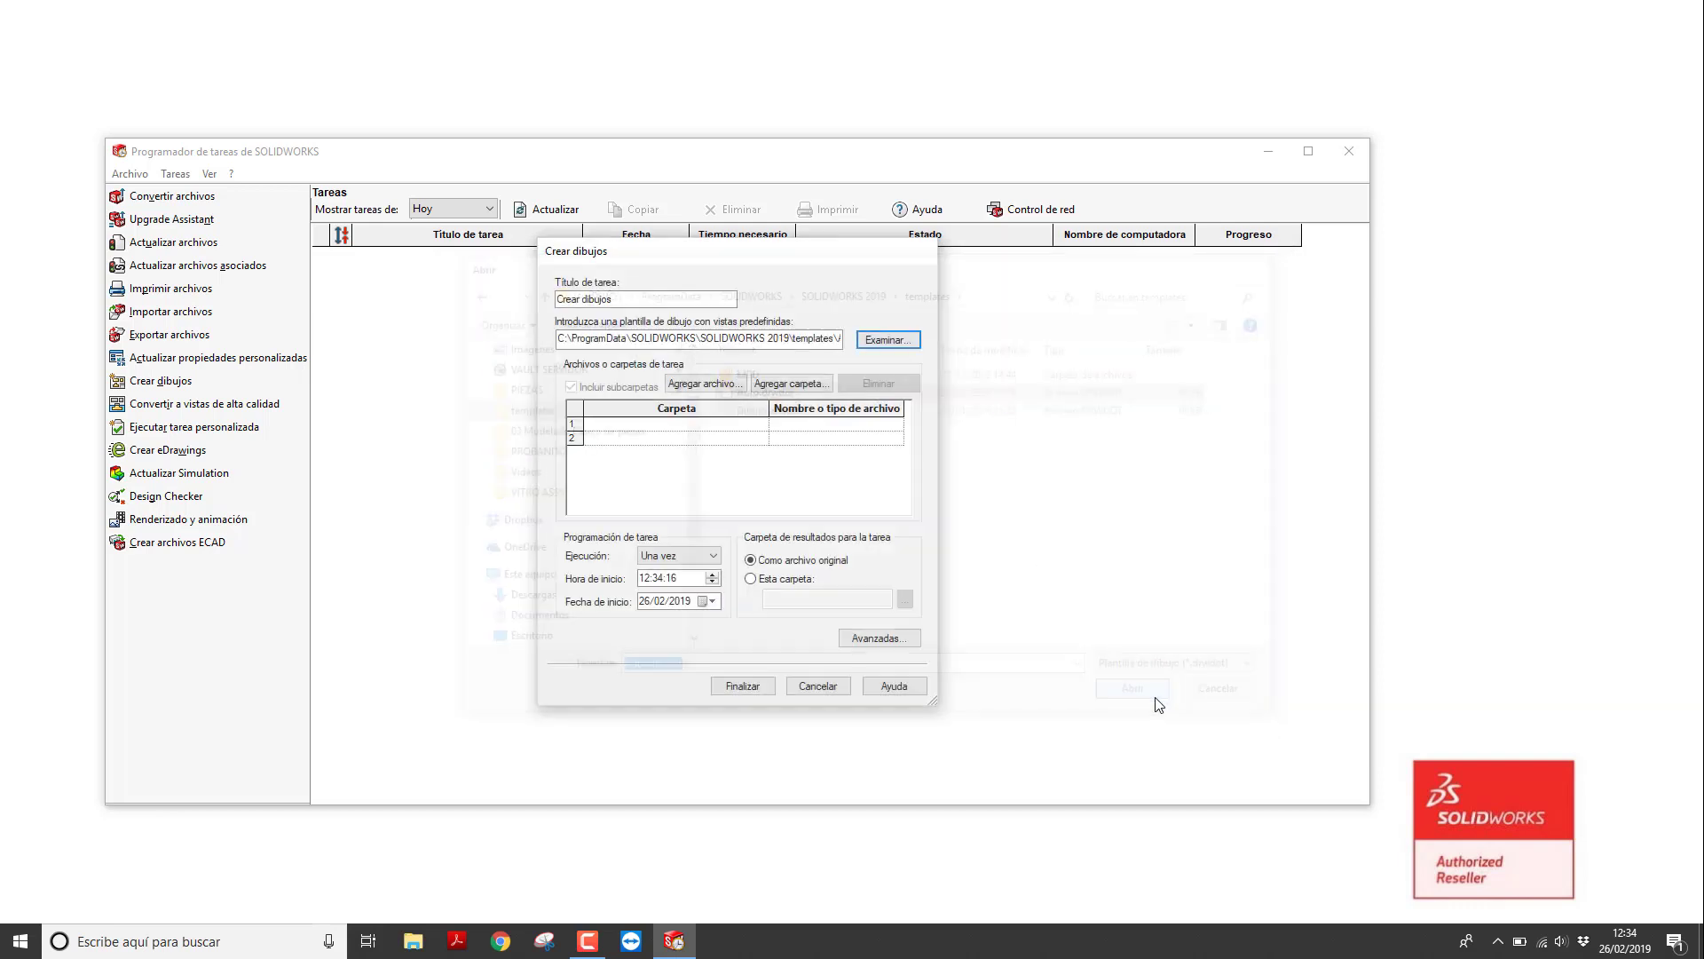
Add the Desktop PIEZAS folder of parts to the task
left_click(771, 388)
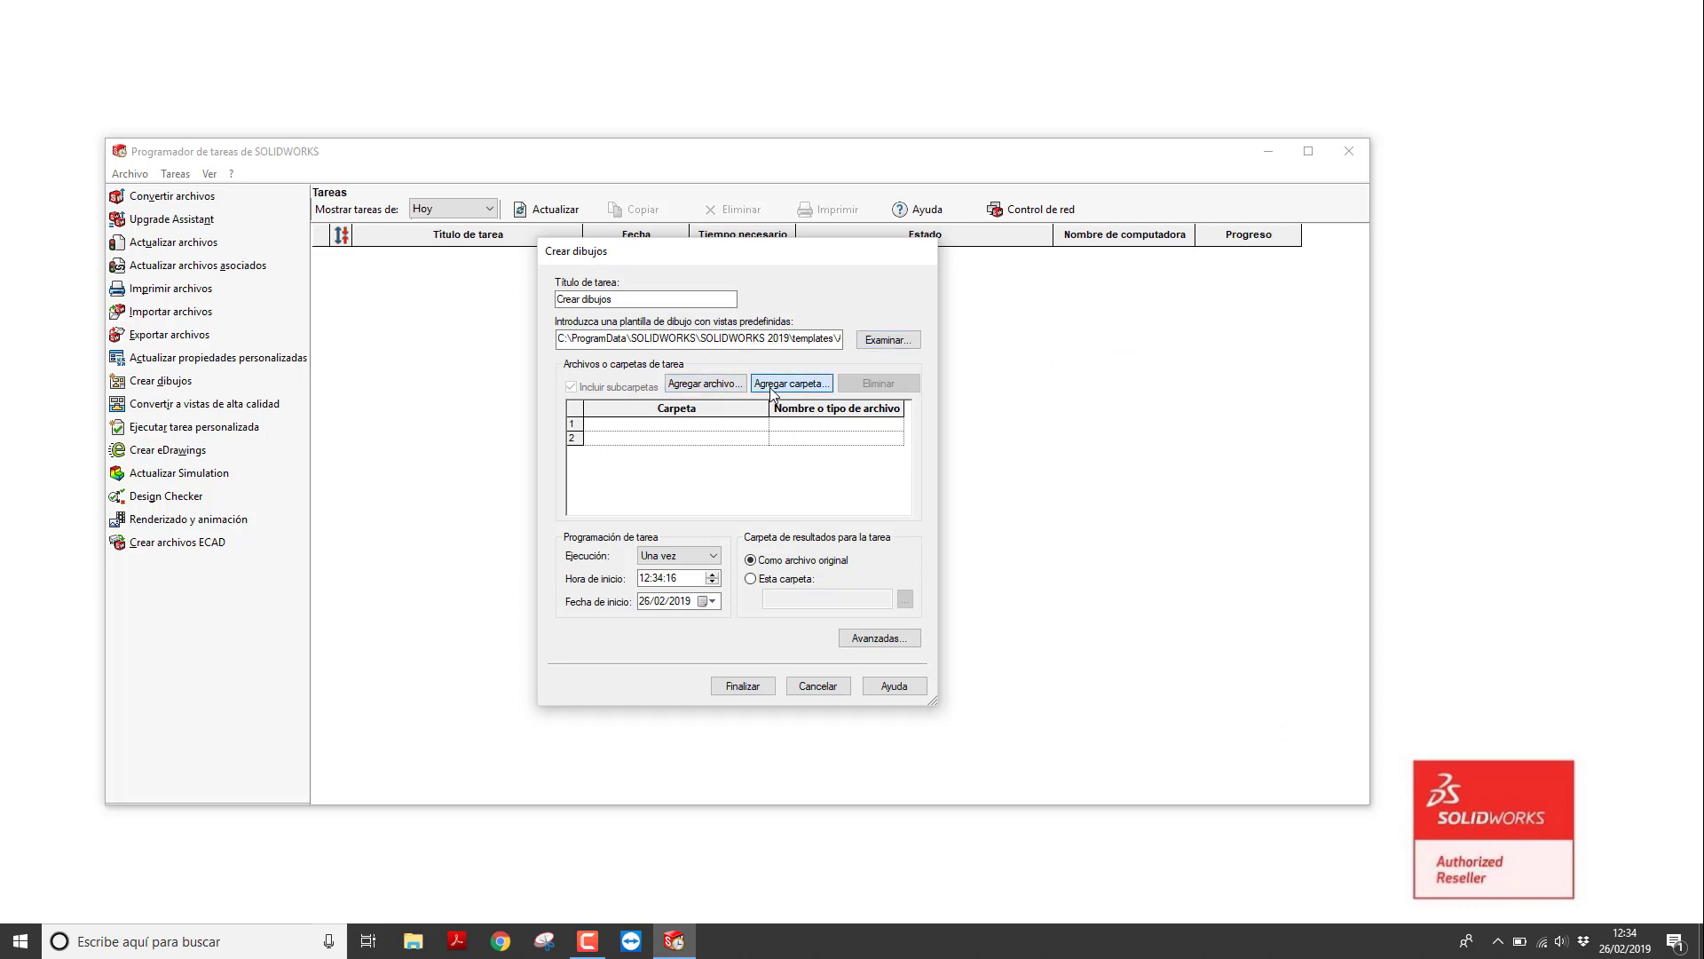
scroll(563, 450, "up", 2)
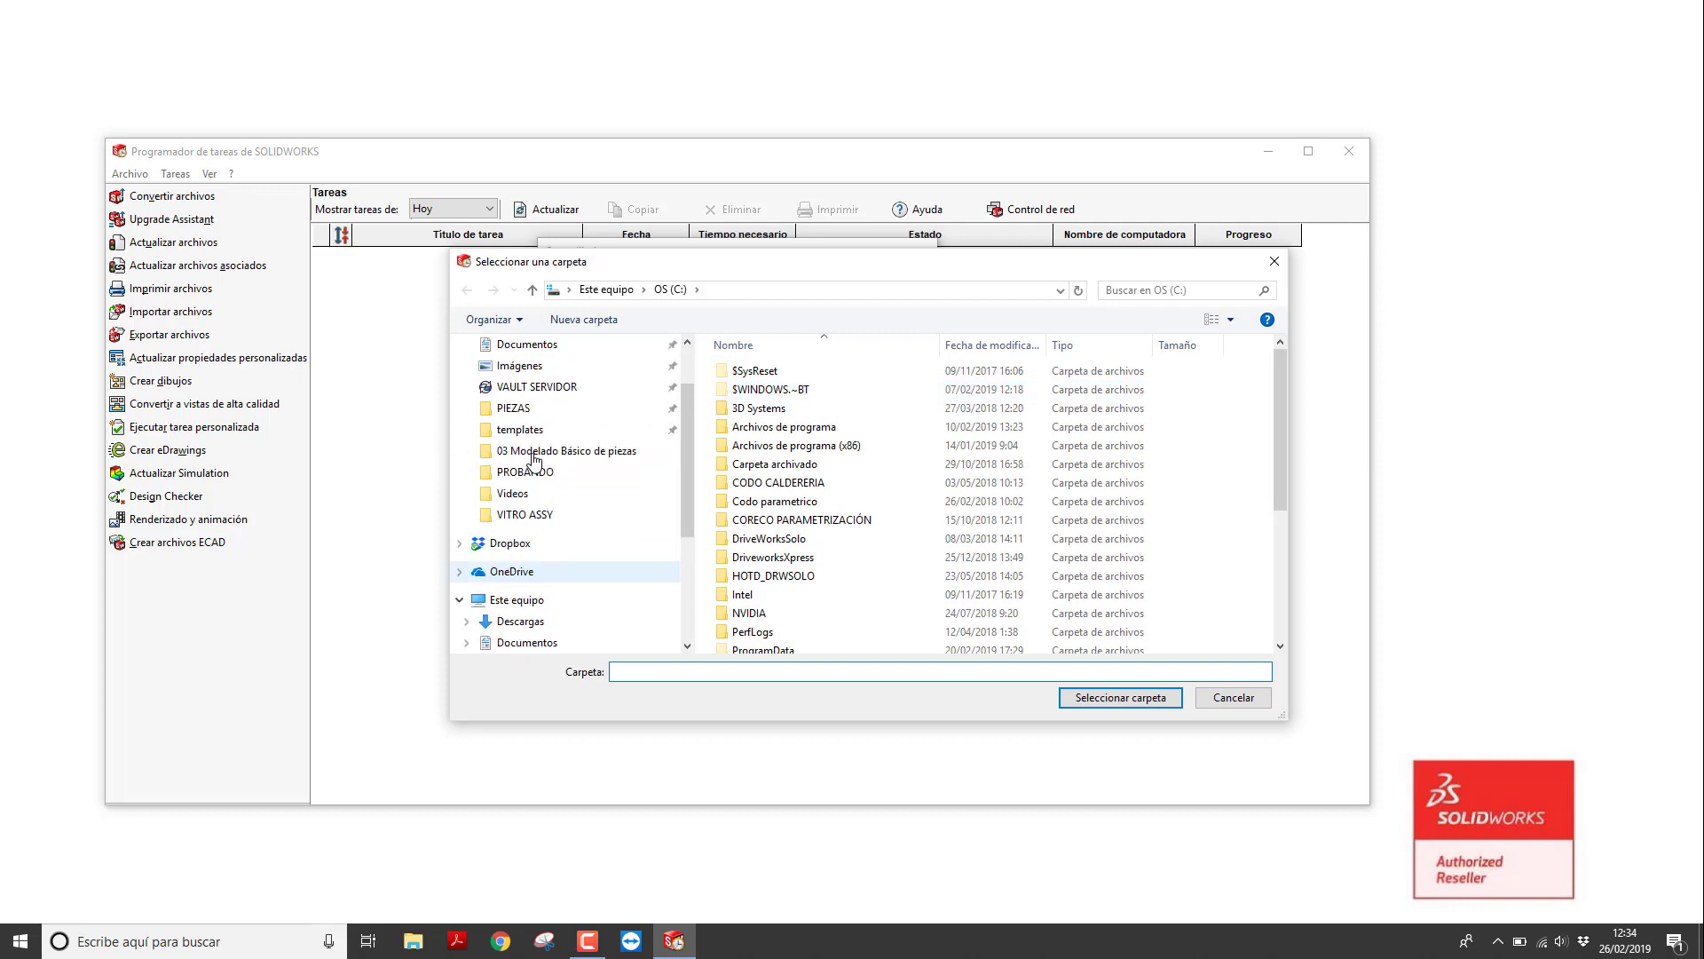
scroll(563, 453, "up", 1)
left_click(552, 493)
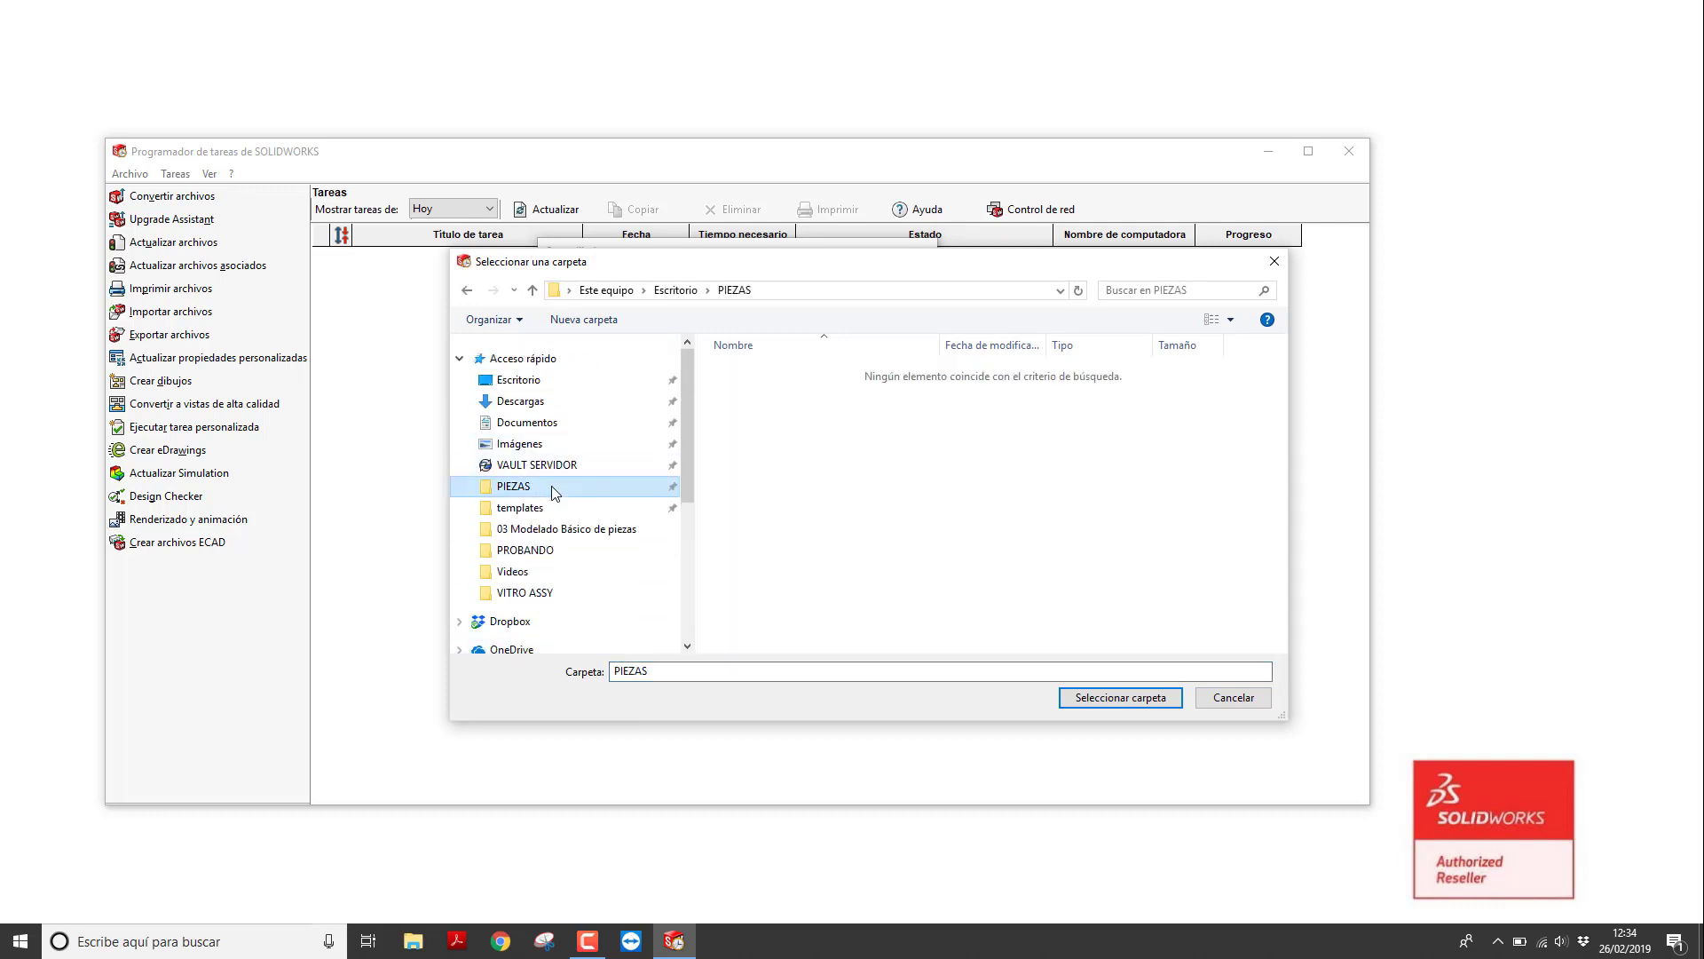
left_click(1109, 701)
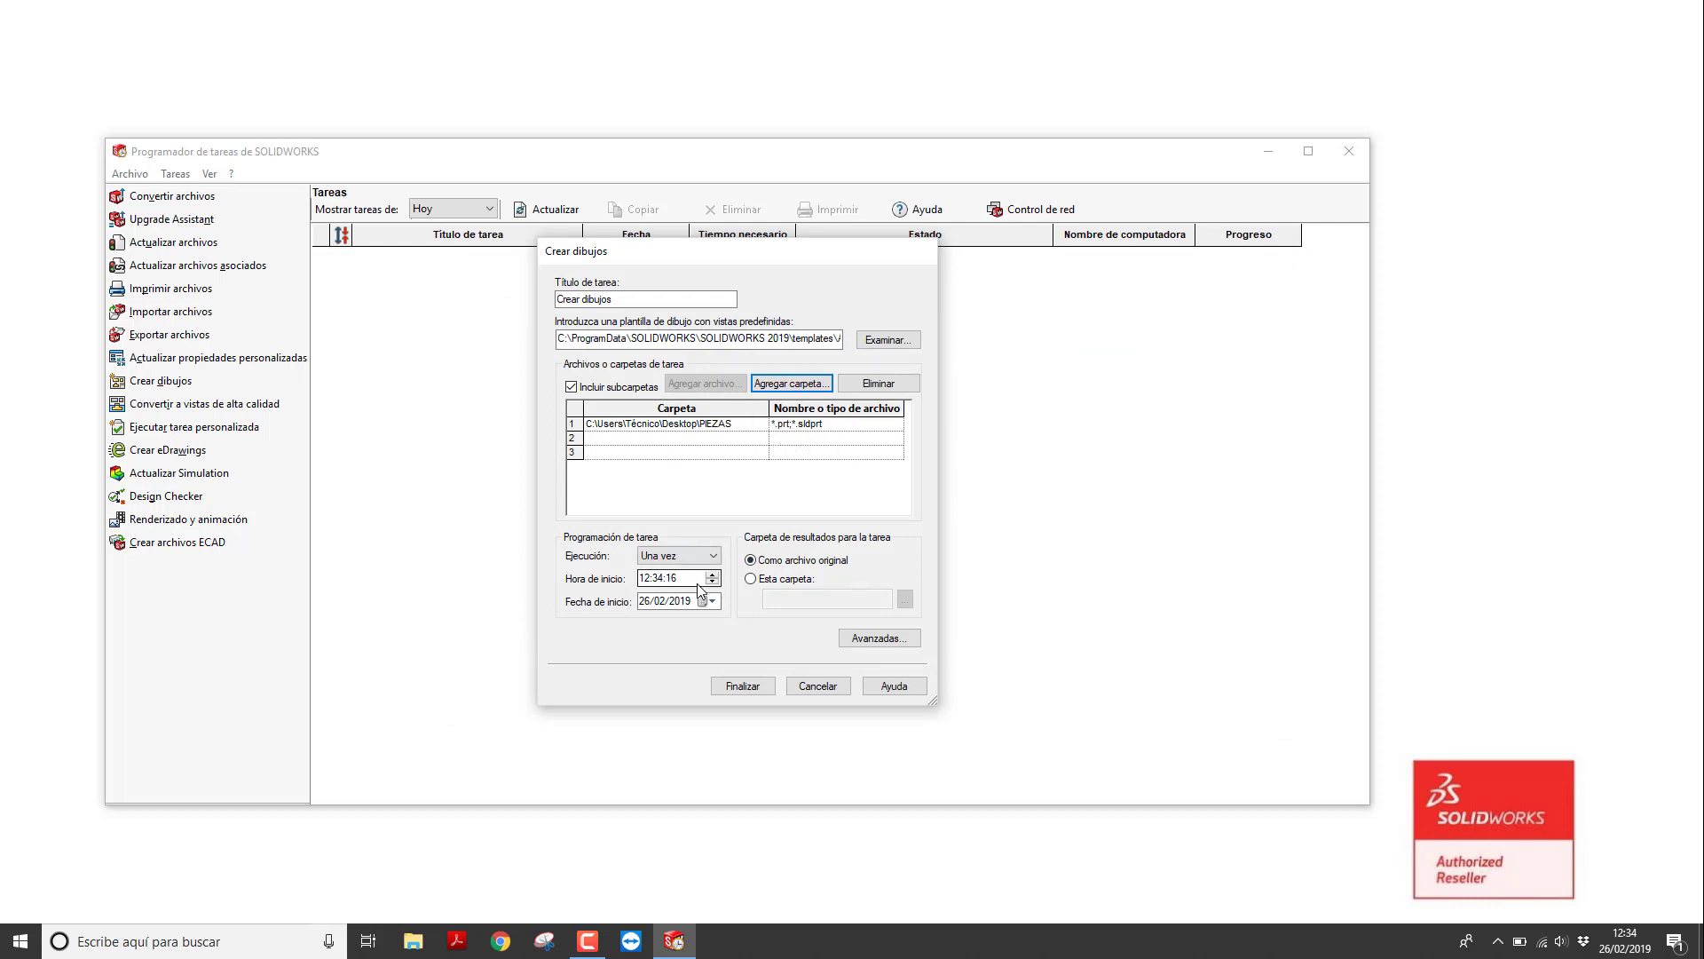
Set the start time to 12:35:16 and keep Ejecución as Una vez
left_click(664, 582)
left_click(697, 556)
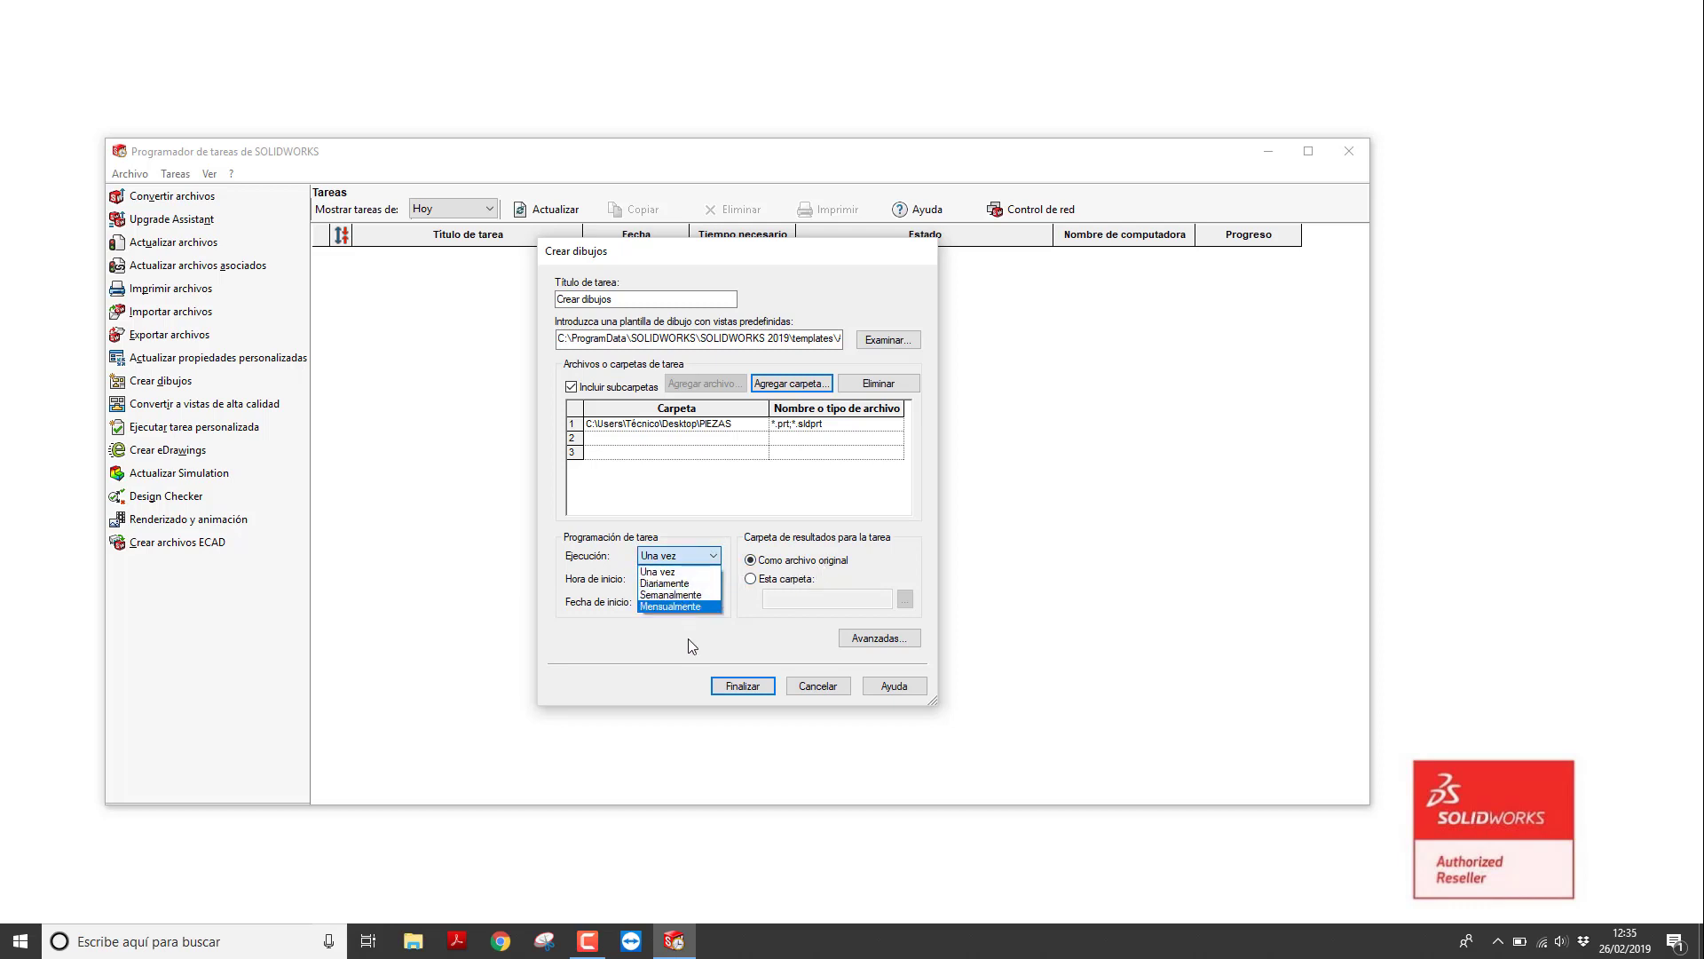
left_click(661, 571)
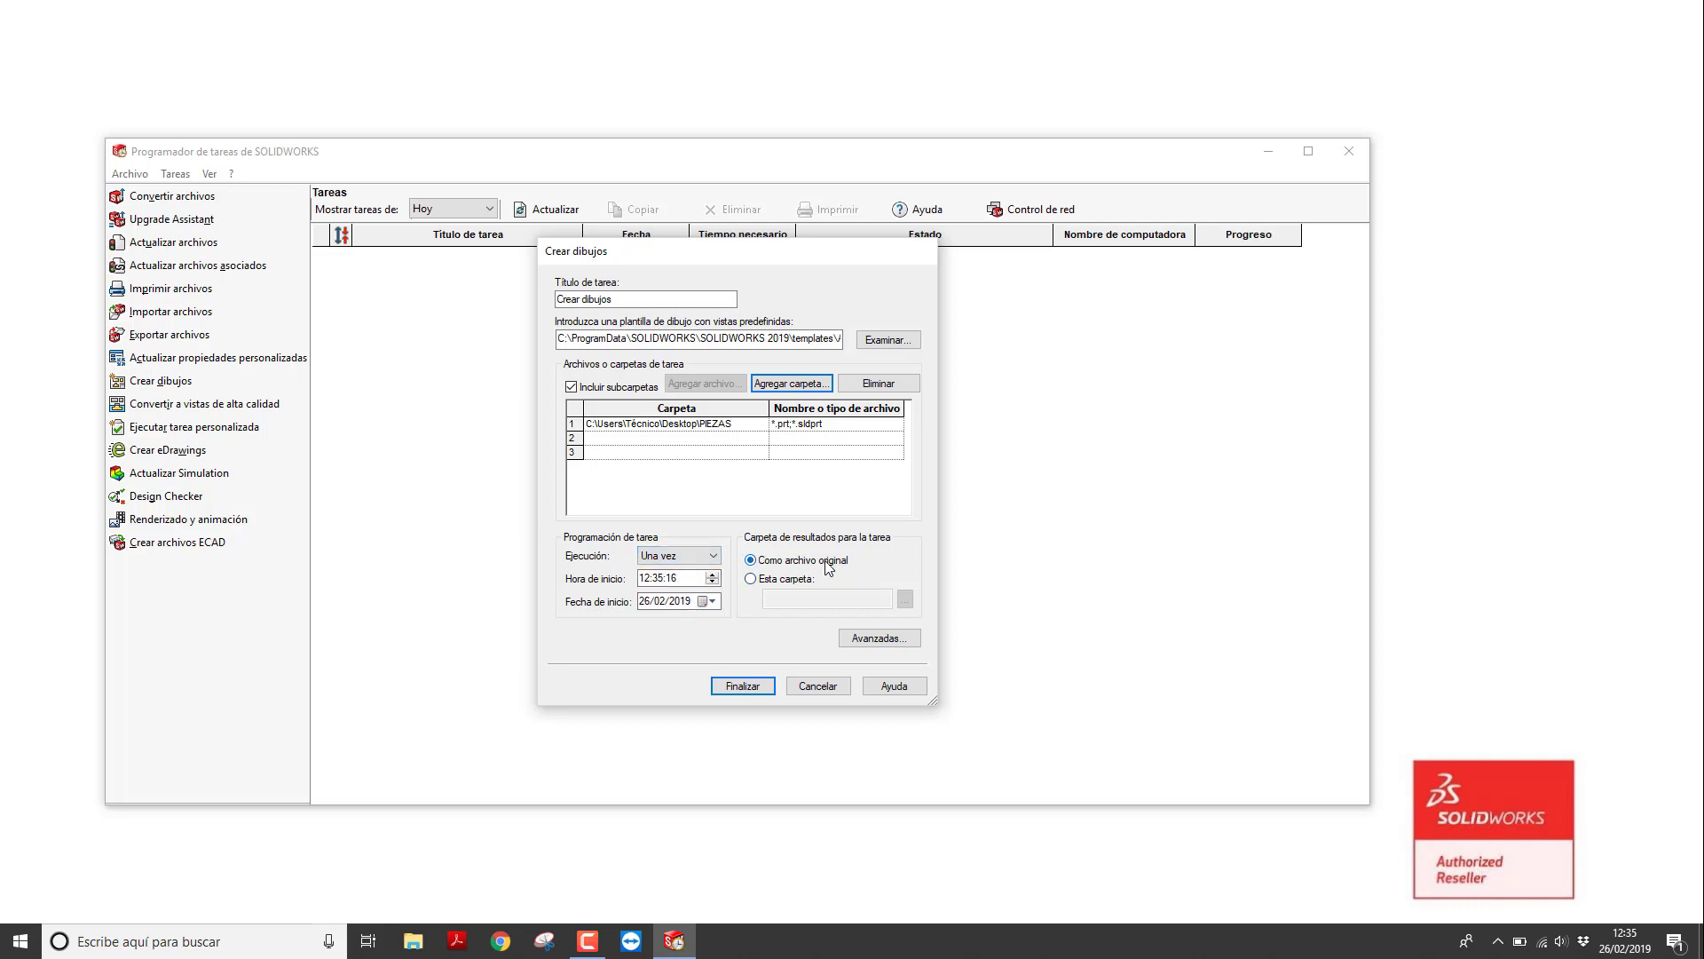
Run the Crear dibujos task until it shows 'Completado' with three finished drawing subtasks
left_click(752, 687)
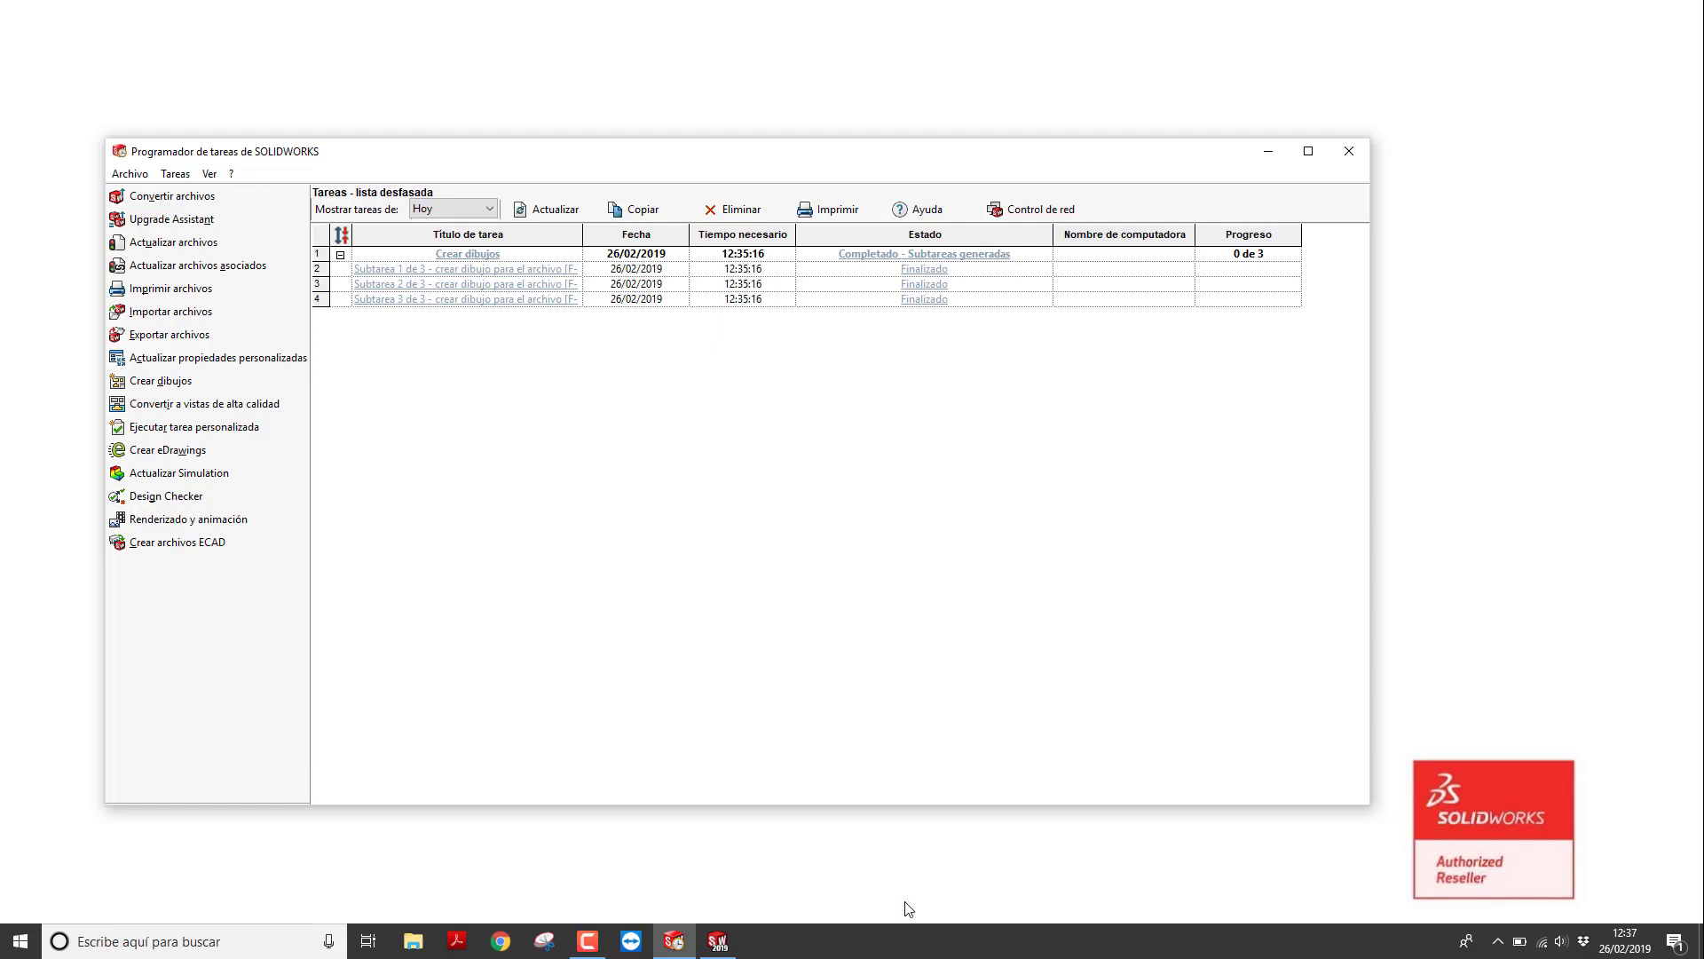
Open the pinned PIEZAS folder in File Explorer to see F-0001 to F-0003.SLDDRW
left_click(738, 941)
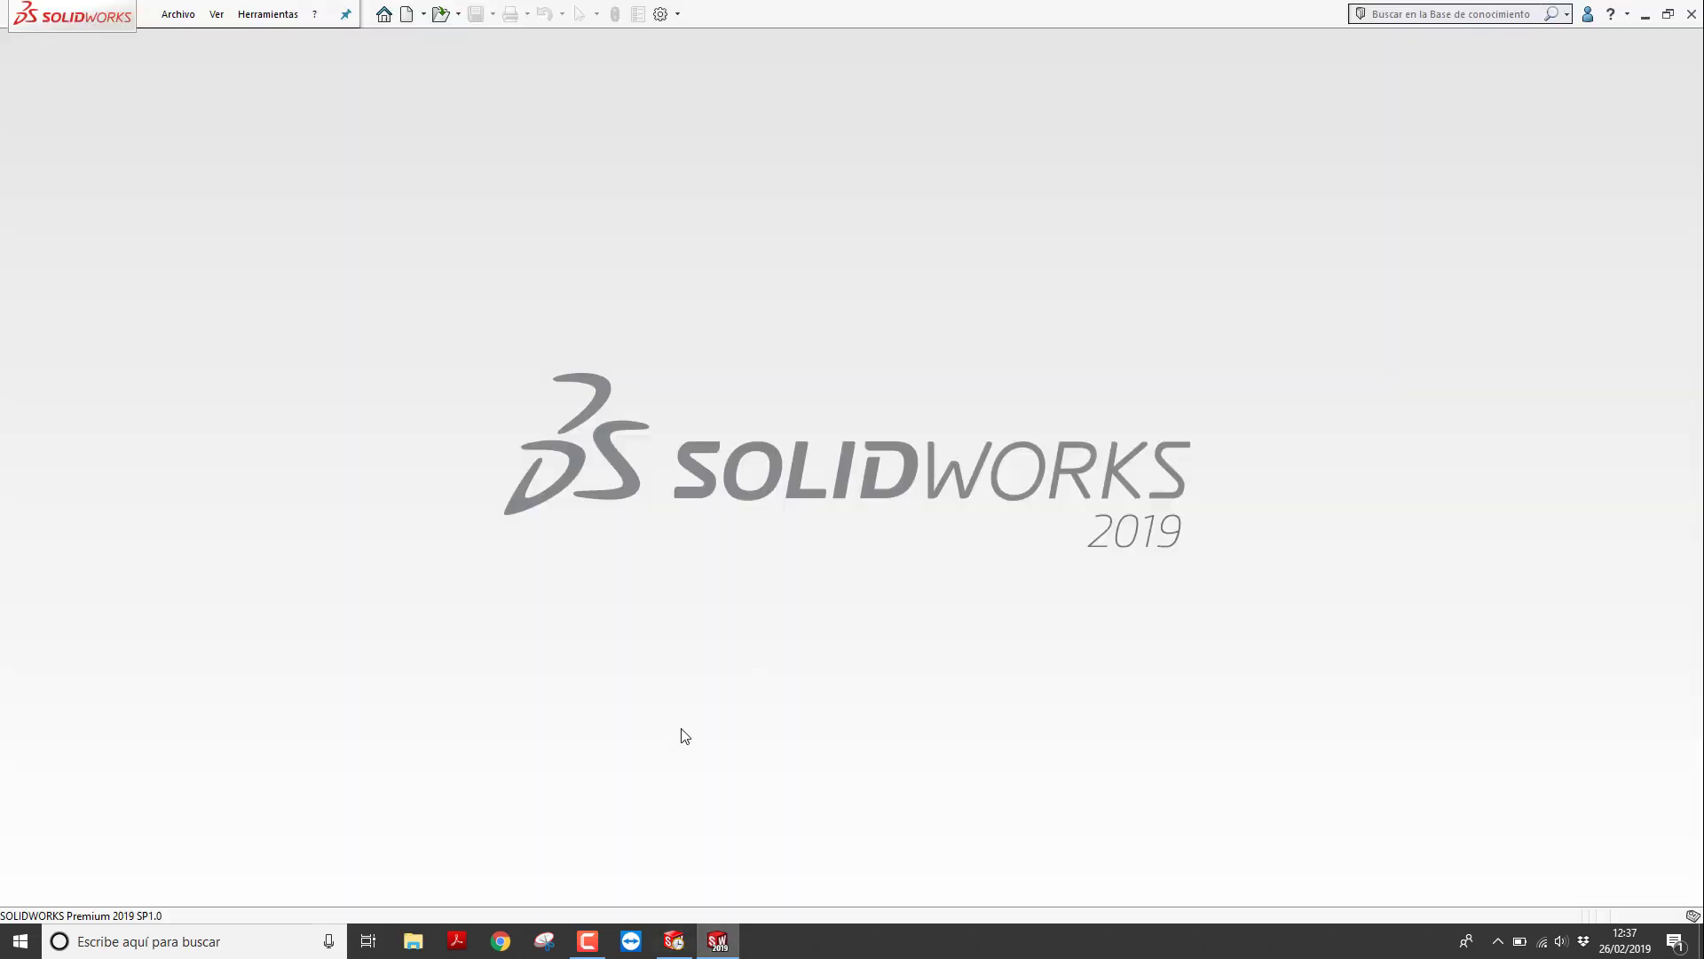
right_click(413, 945)
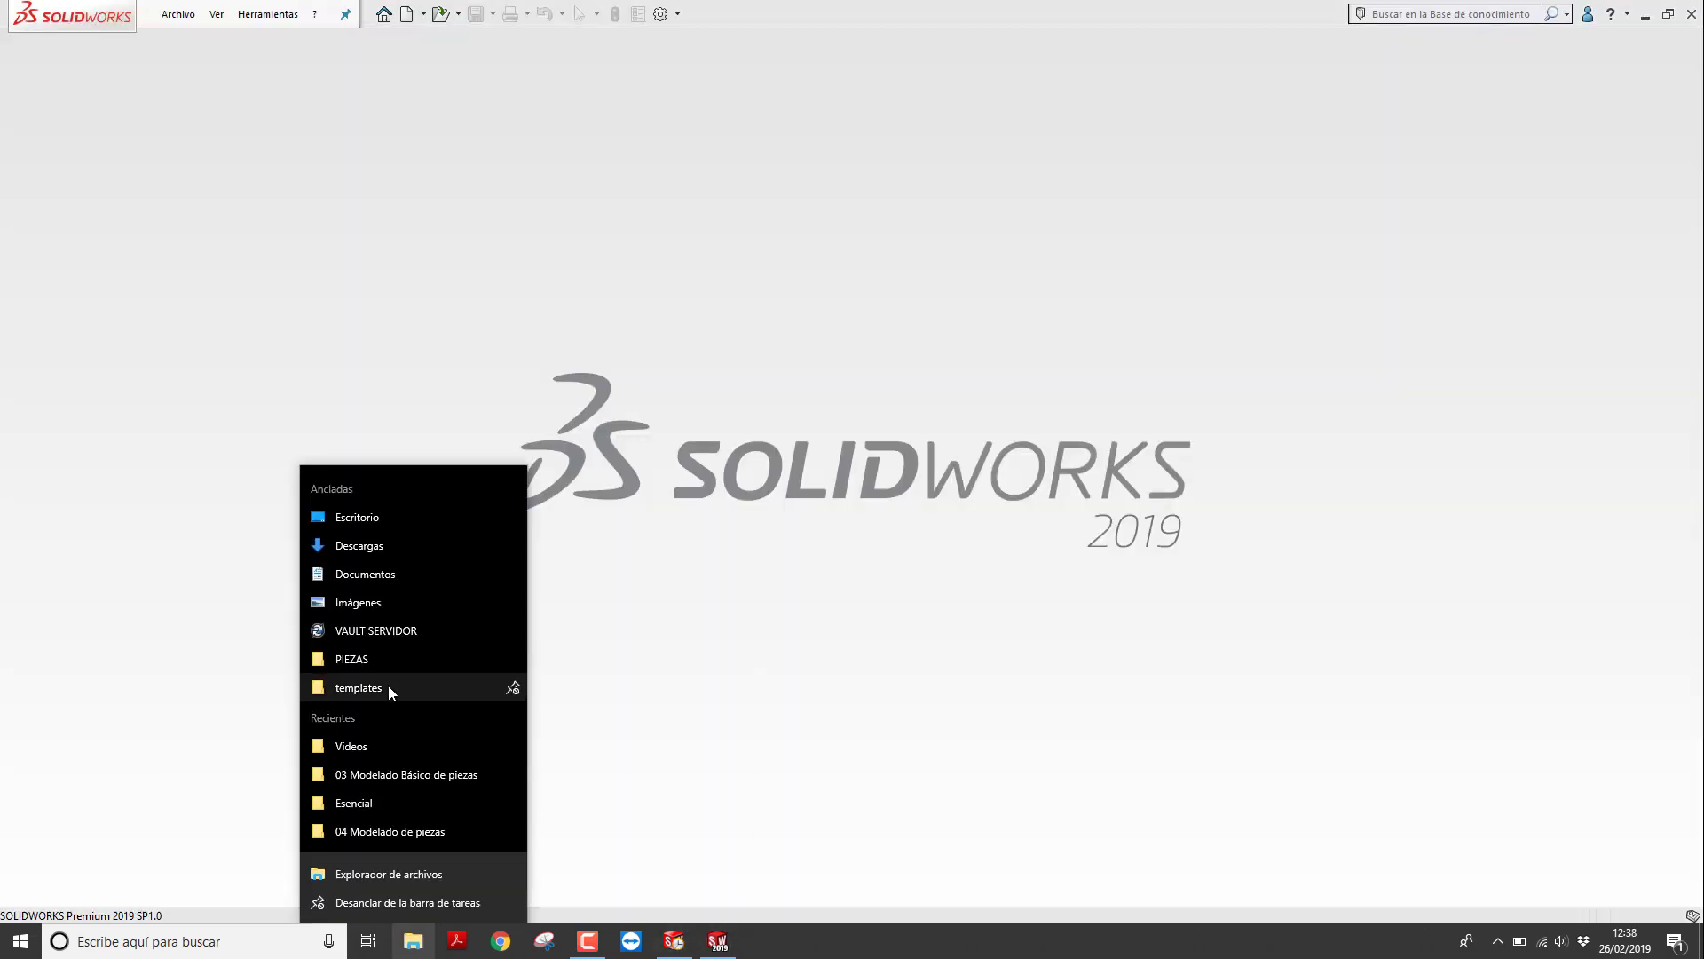
left_click(387, 661)
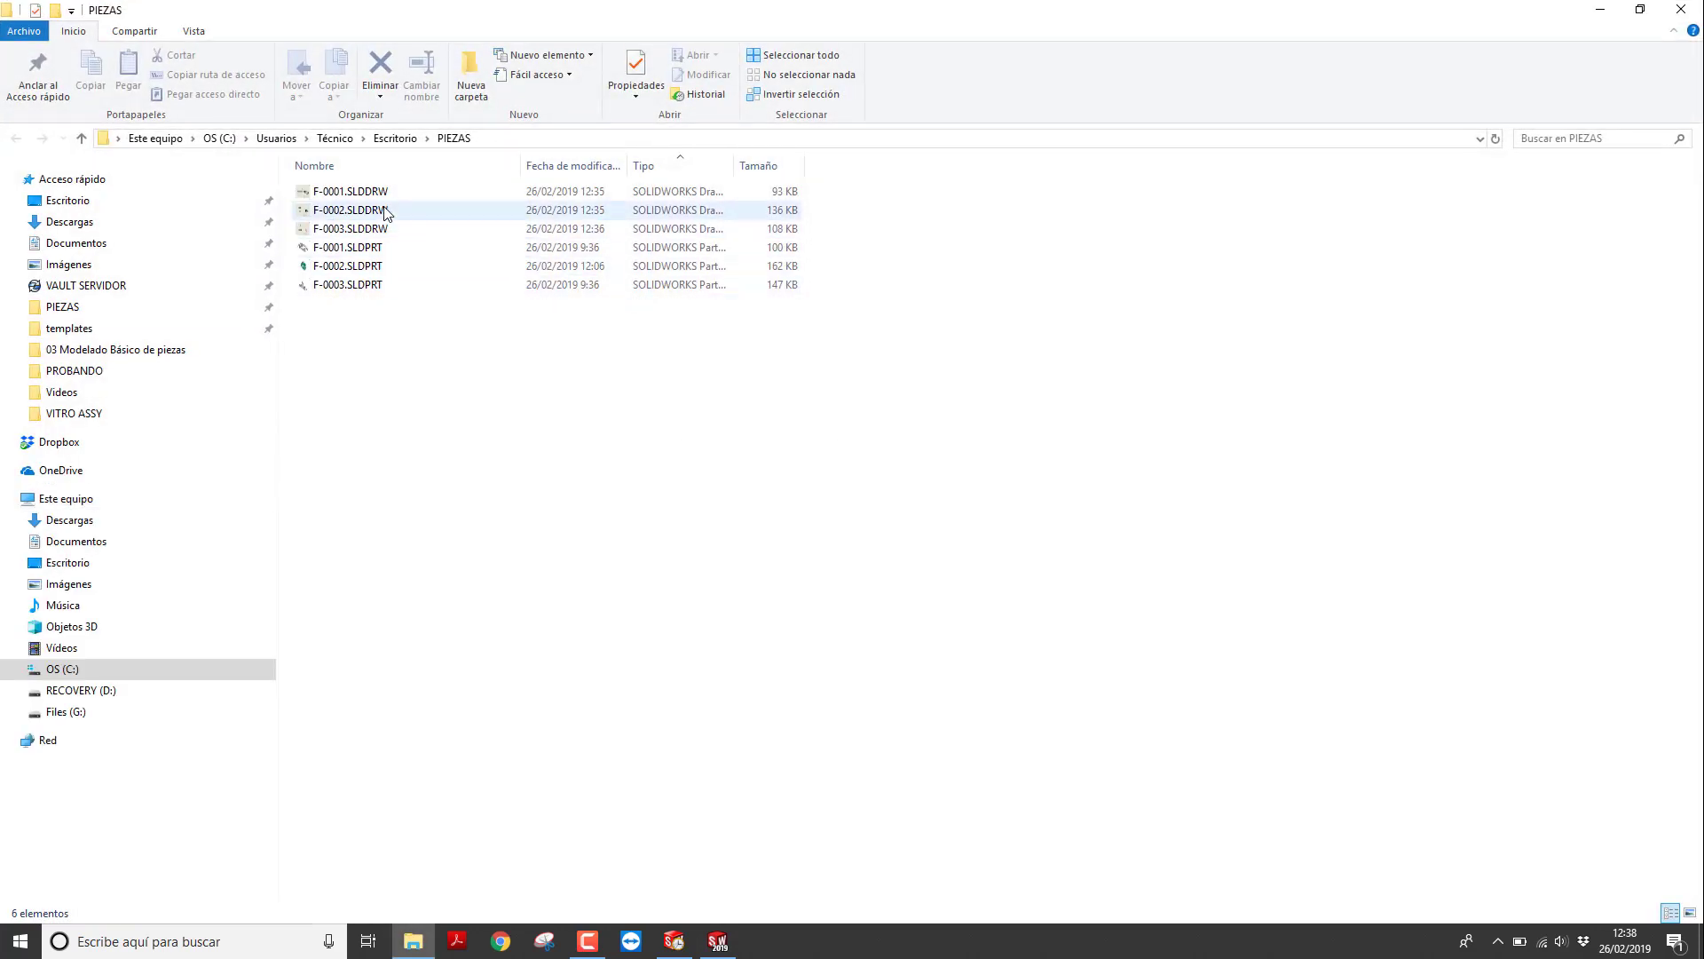
Open F-0002.SLDDRW in SOLIDWORKS, showing auto-dimensioned top and front views and a shaded isometric
double_click(388, 212)
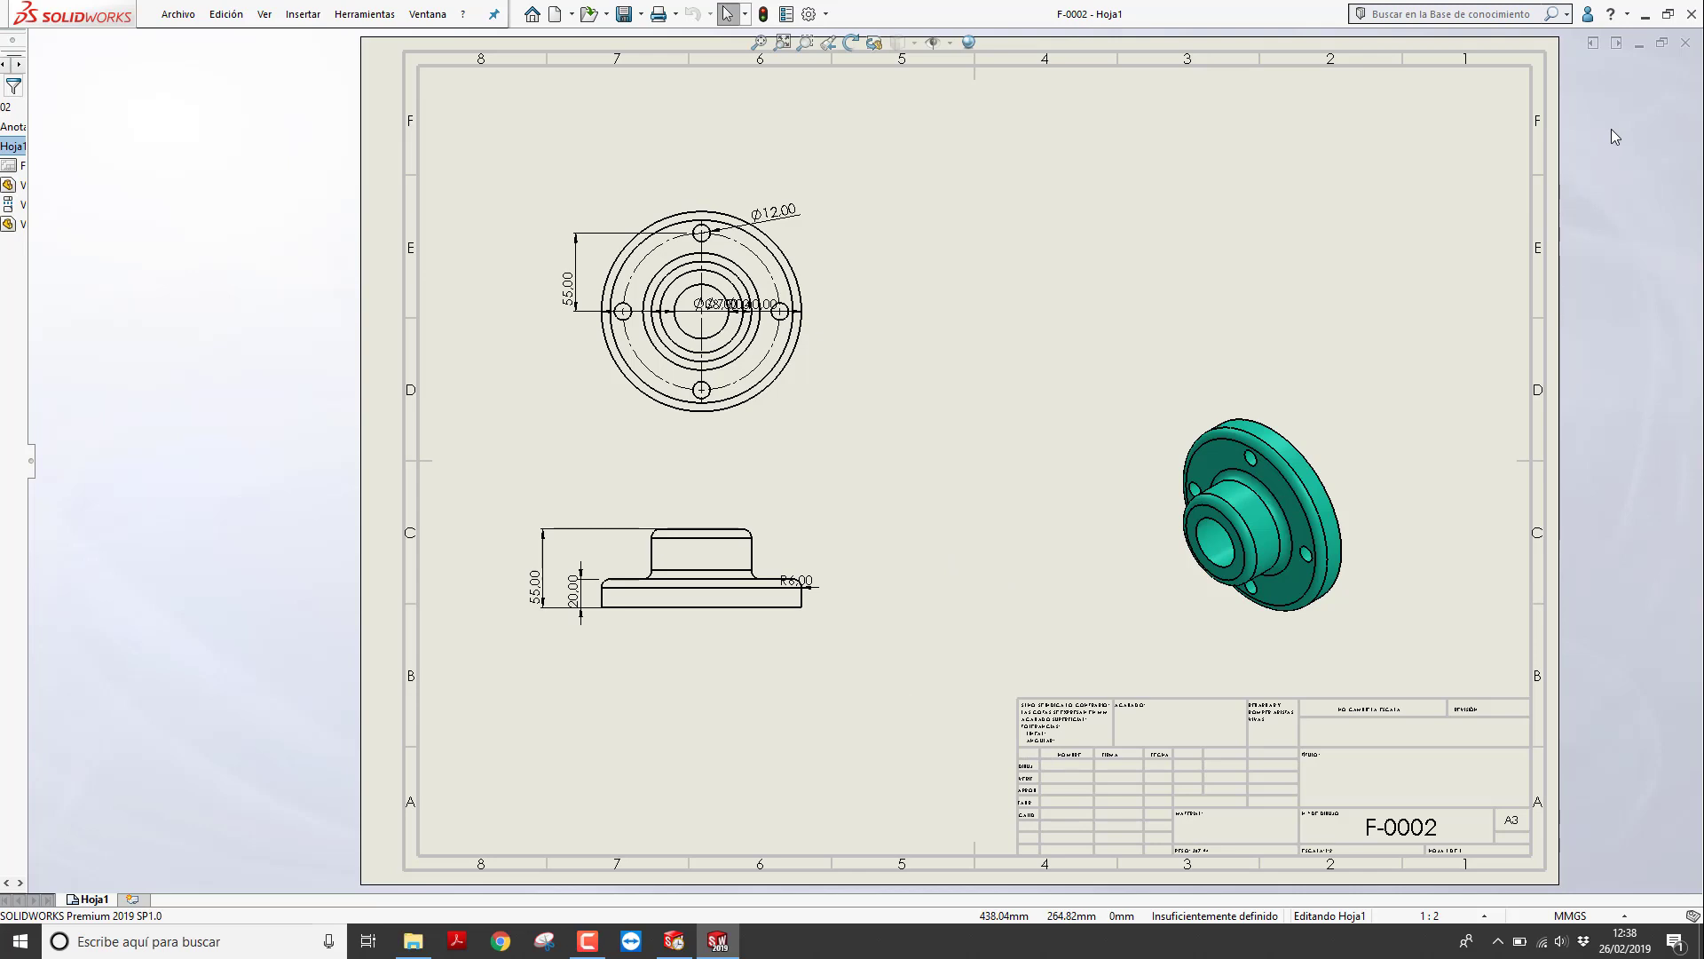
left_click(587, 941)
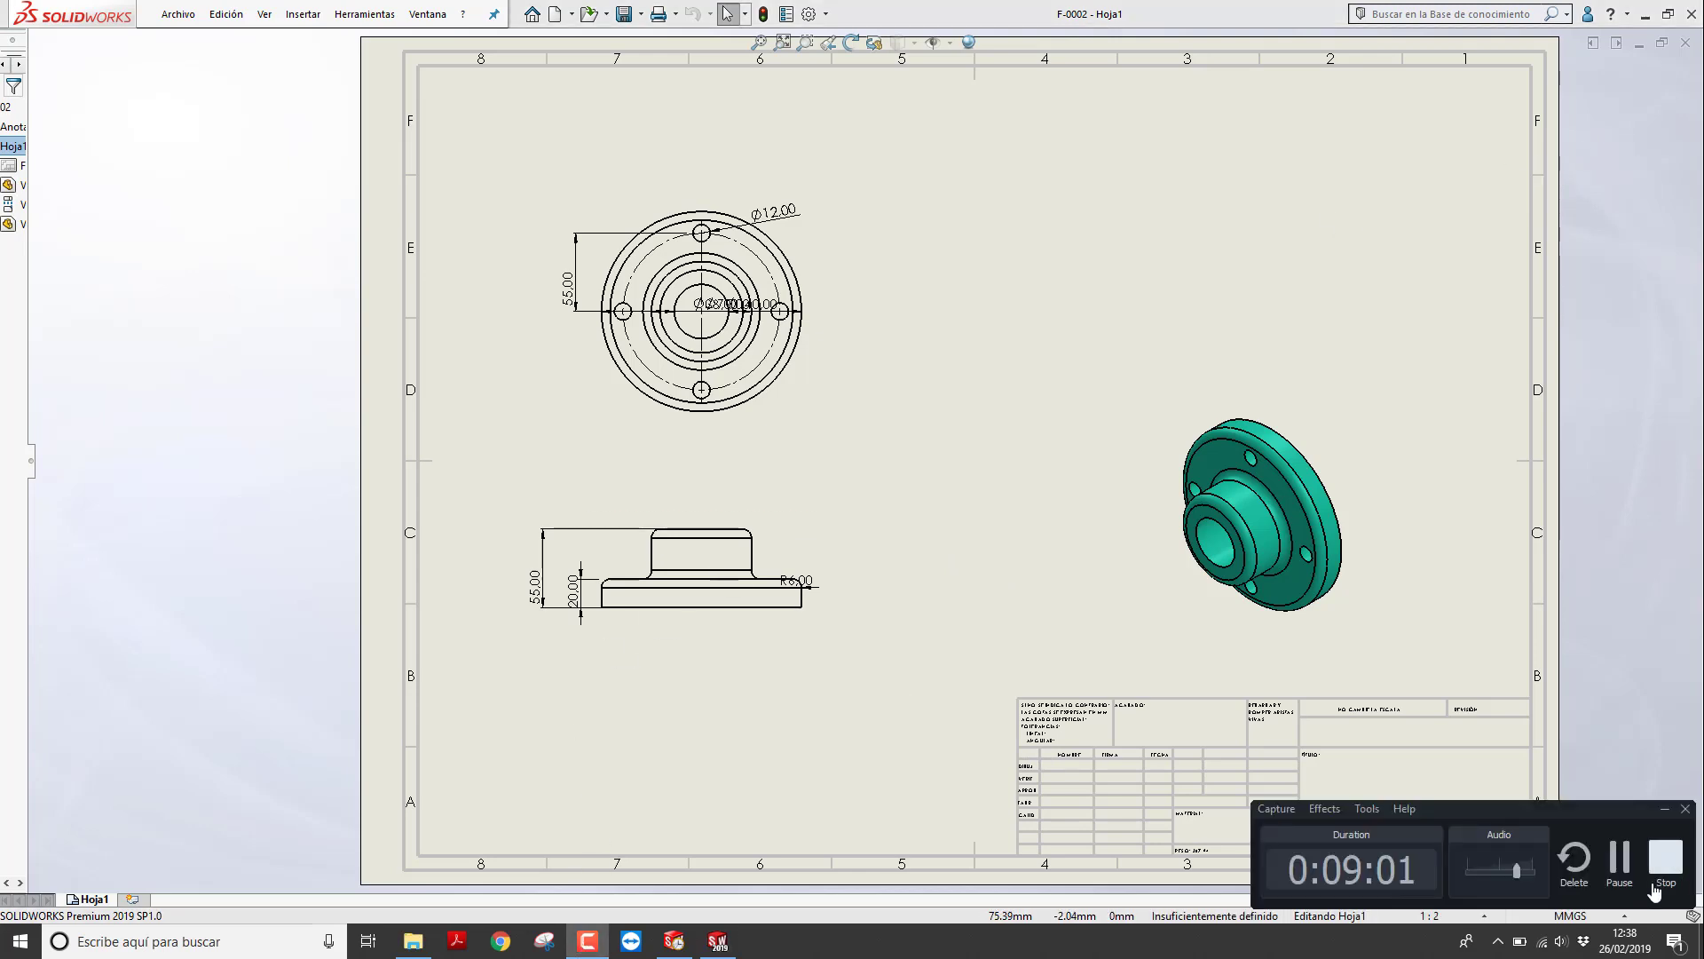
left_click(1667, 857)
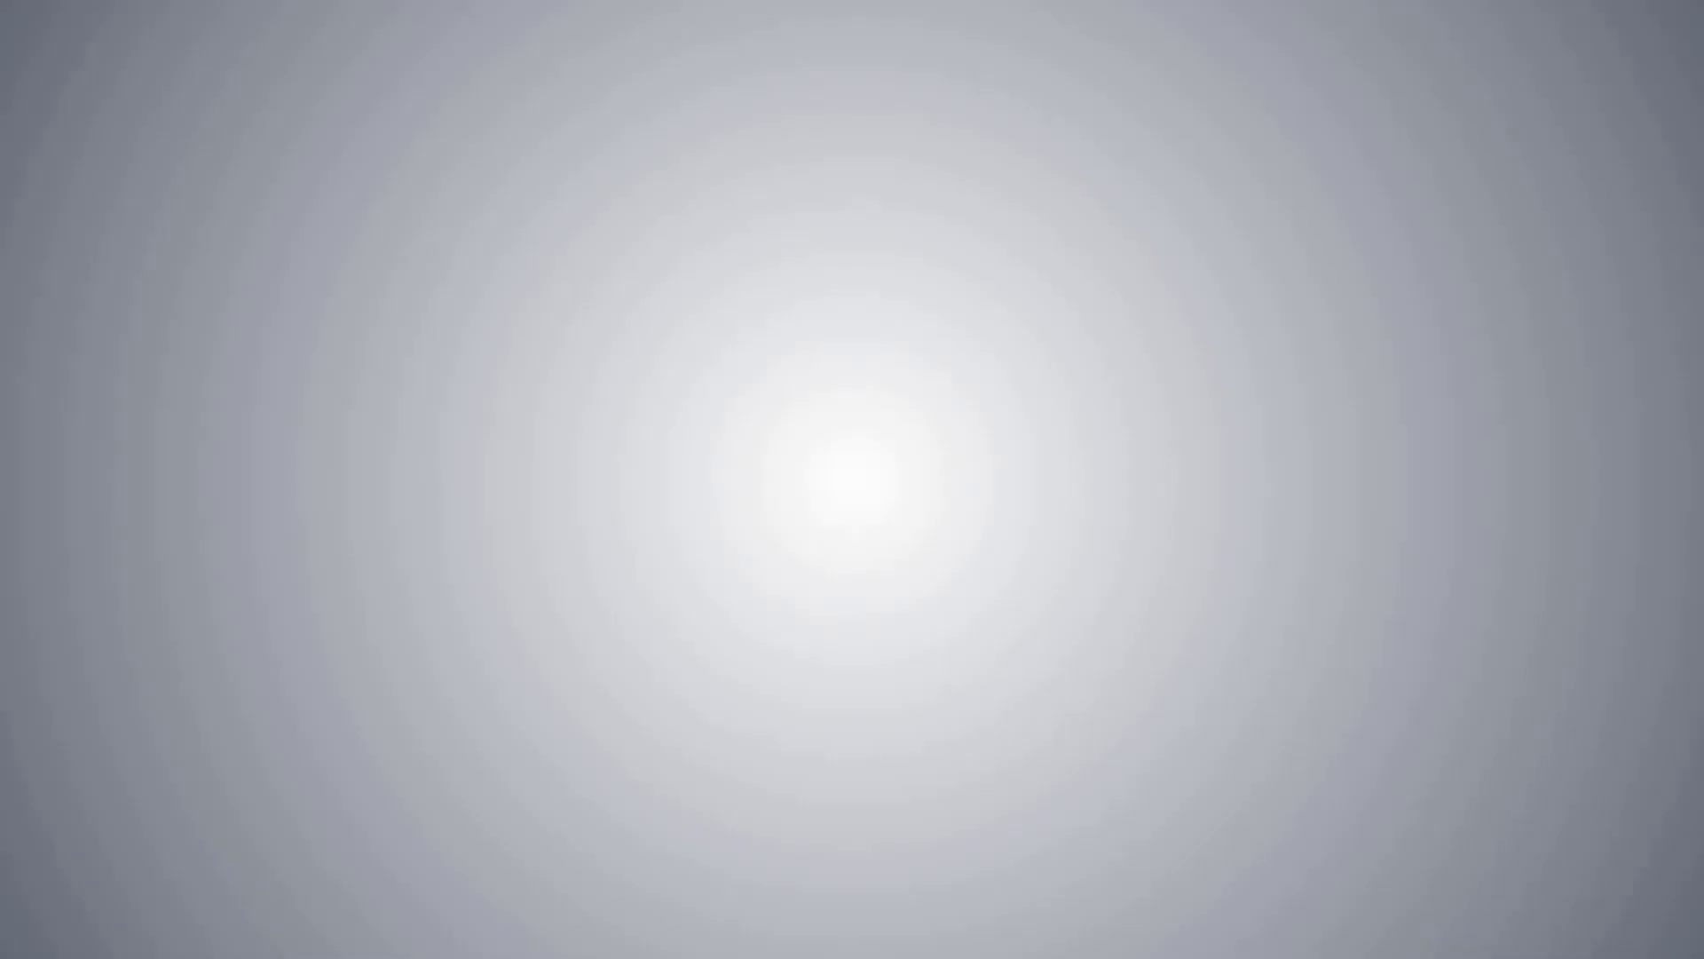